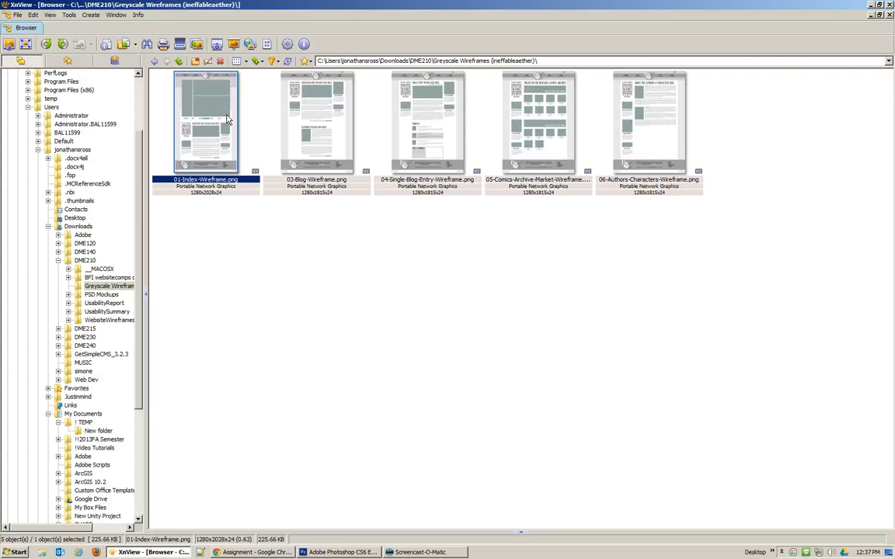
Step: Browse the greyscale wireframe images from 01-Index-Wireframe.png to 06-Authors-Characters-Wireframe.png and return to the index wireframe
double_click(227, 118)
scroll(373, 185, "down", 3)
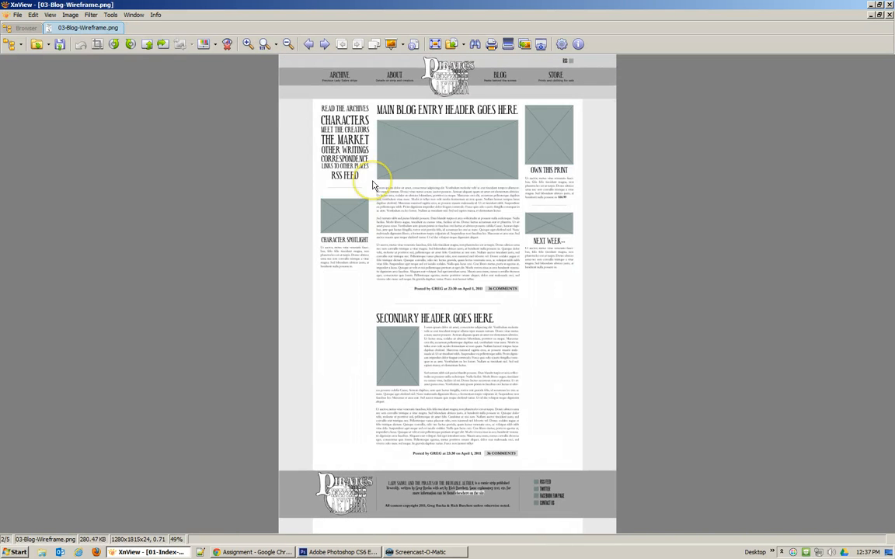
scroll(373, 185, "down", 1)
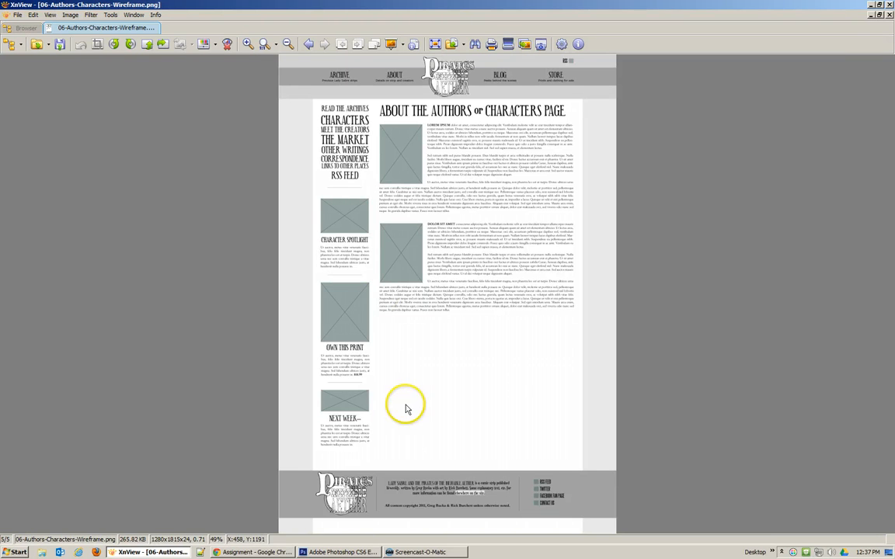
scroll(404, 309, "up", 2)
scroll(404, 309, "up", 2)
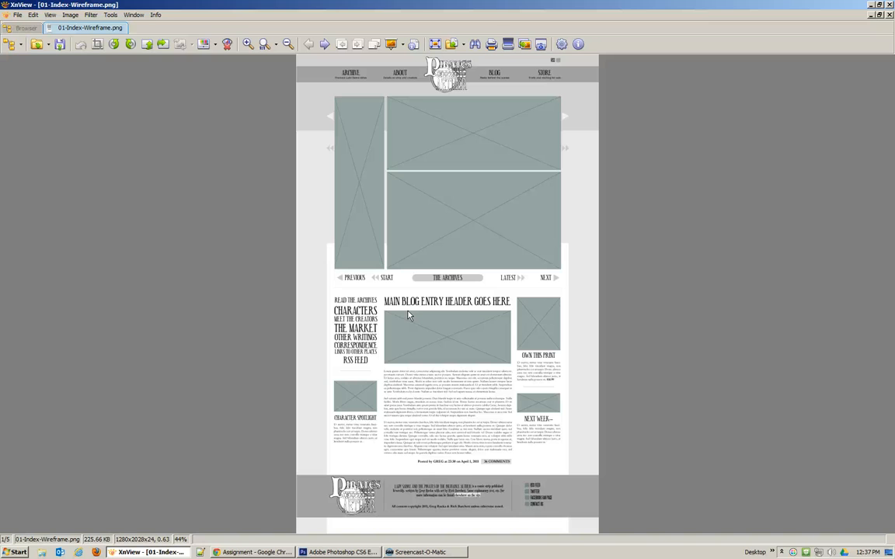
Step: Open 01-Index-Wireframe.png in Photoshop and make the Move tool active
key("alt+1")
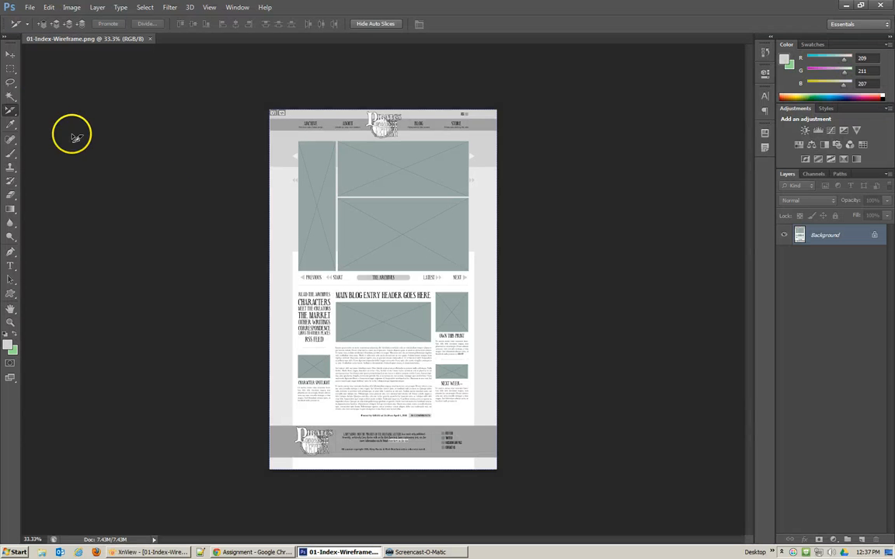
left_click(10, 54)
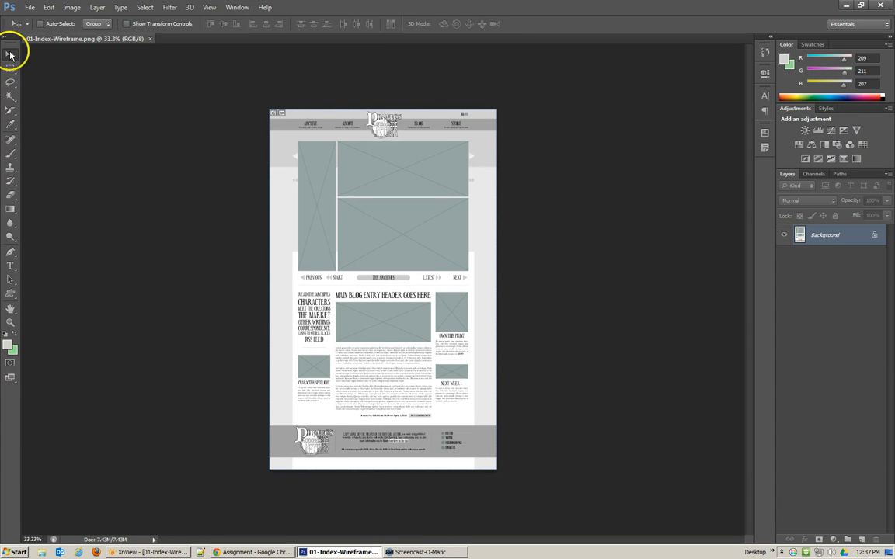
left_click(12, 110)
left_click(14, 111)
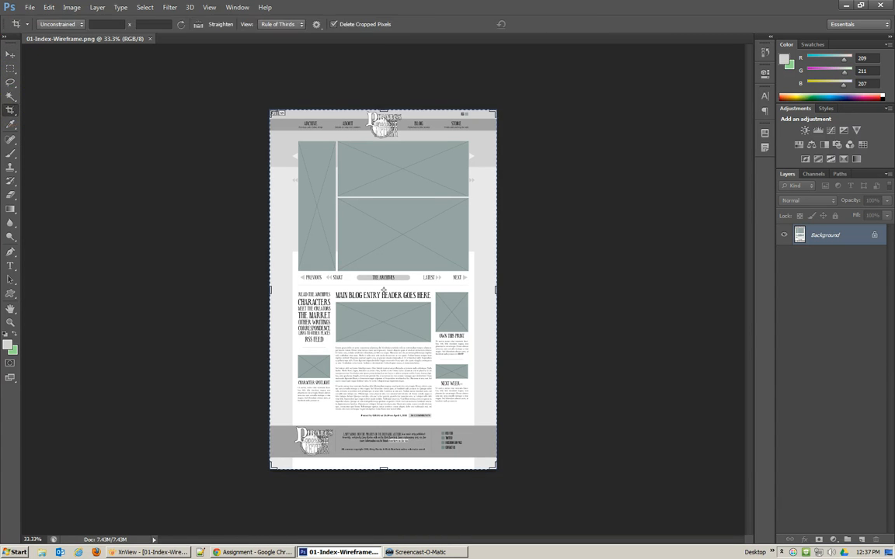
left_click(11, 54)
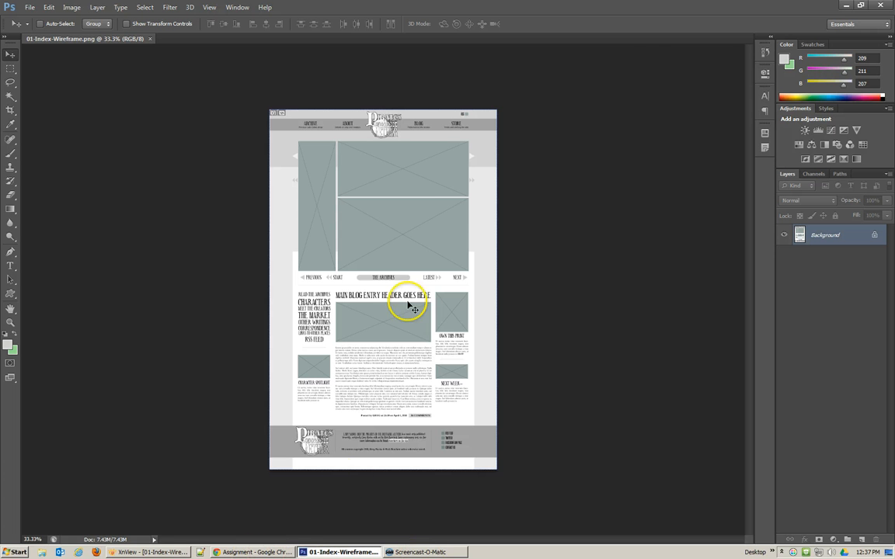
Step: Switch back to XnView and look through the set of page wireframes again, from the index to the authors page
left_click(846, 6)
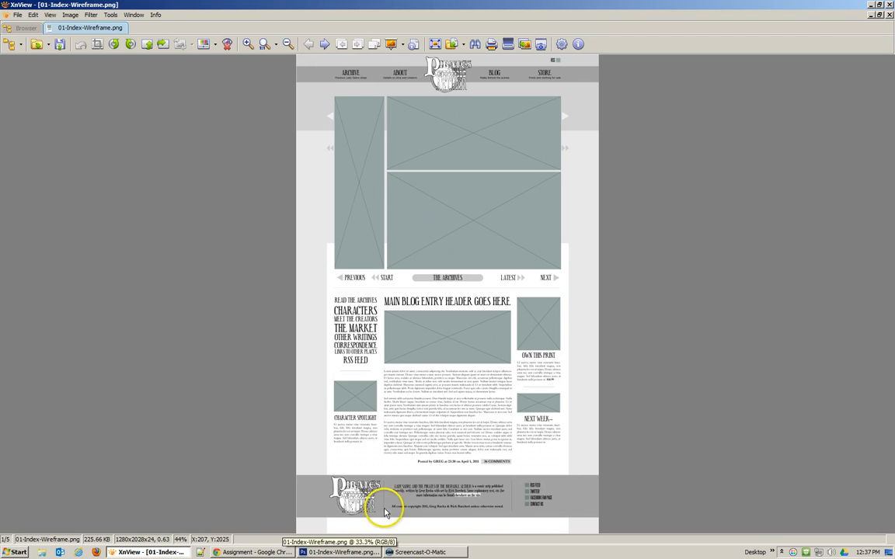
double_click(455, 224)
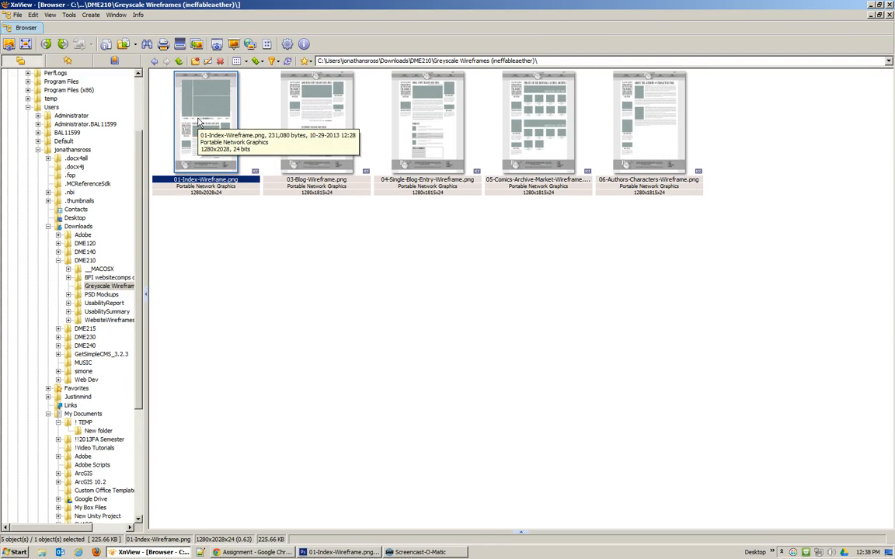
double_click(188, 98)
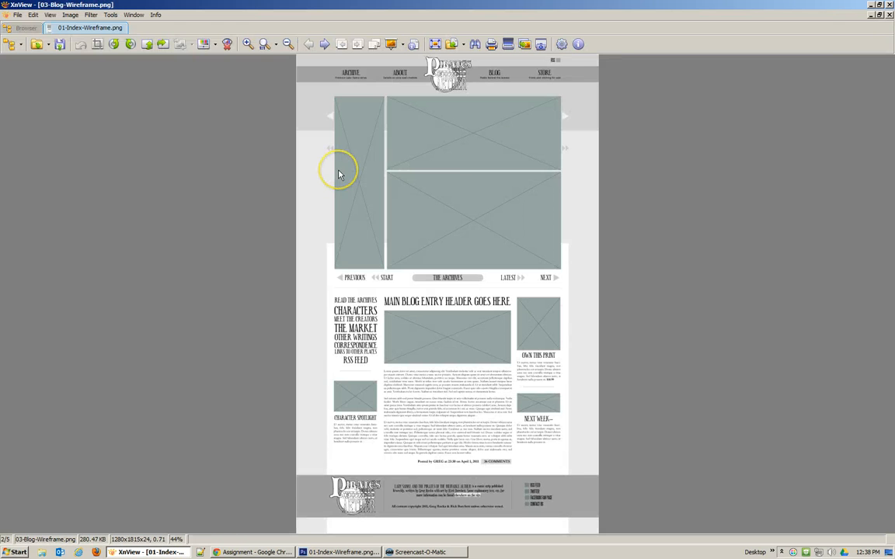
scroll(338, 174, "down", 3)
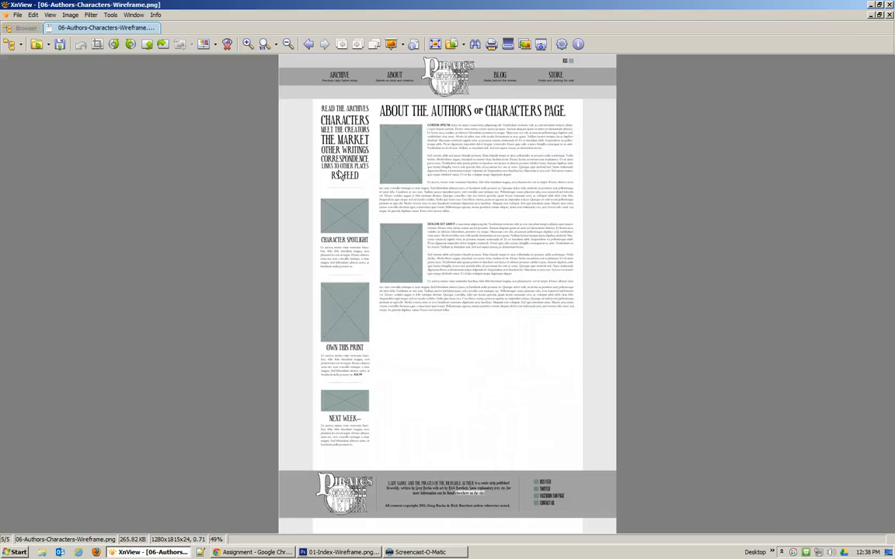
scroll(340, 174, "up", 4)
left_click(221, 160)
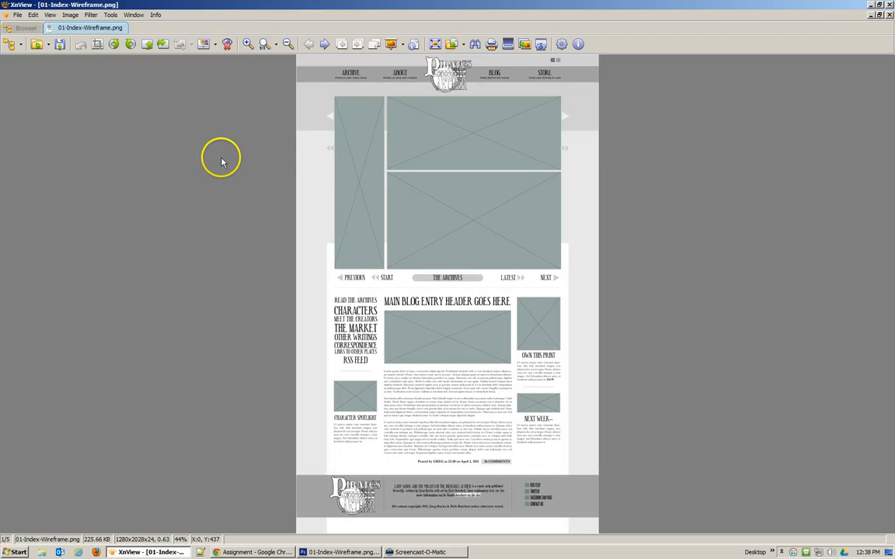
left_click(438, 169)
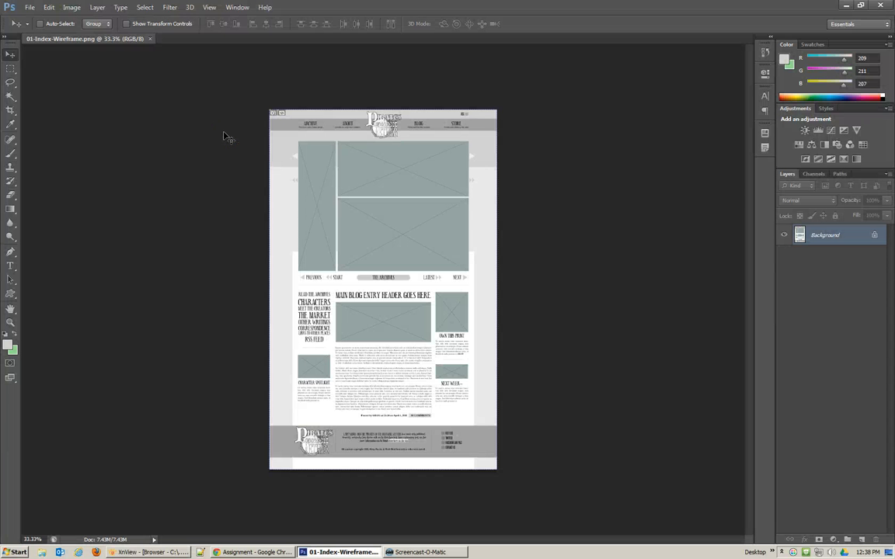
Step: In Photoshop, draw a slice about 220 by 69 px around the ARCHIVE navigation item and bring its left edge slightly inward
key("ctrl+plus")
key("ctrl+plus")
key("ctrl+plus")
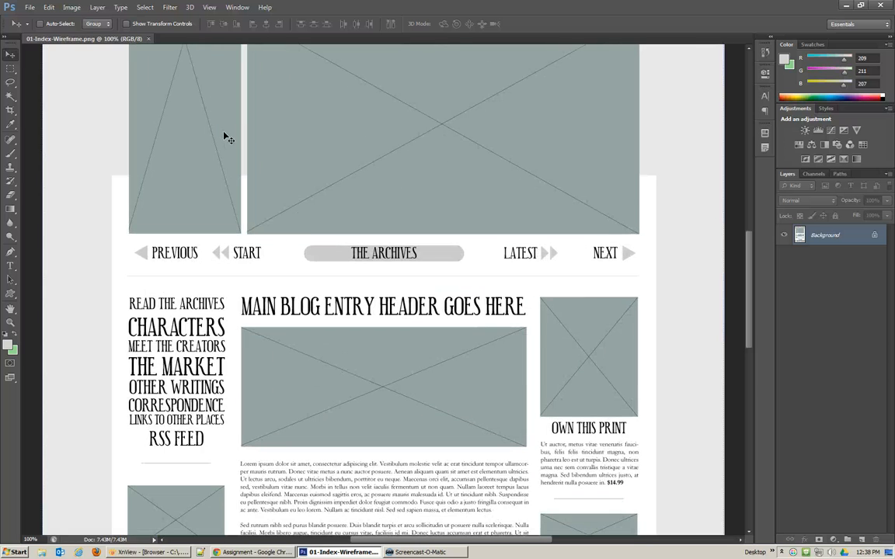
left_click_drag(744, 286, 743, 178)
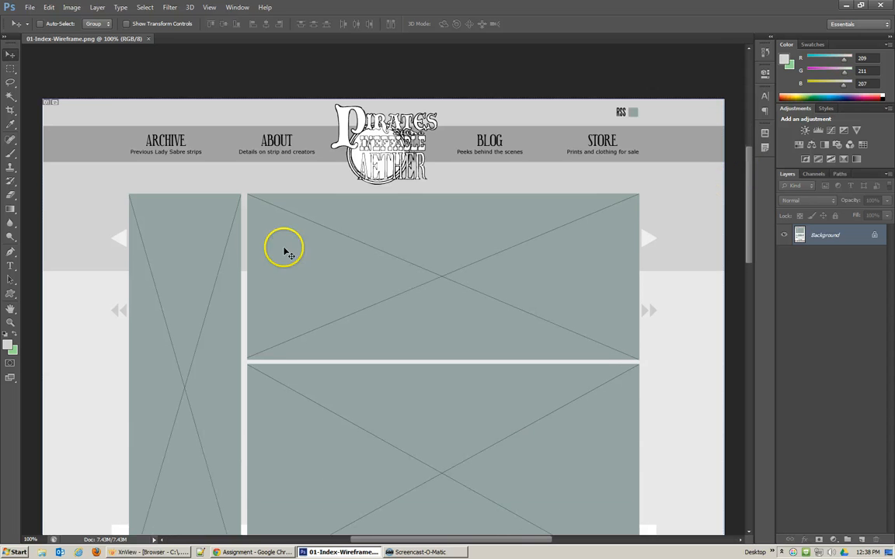
left_click(10, 113)
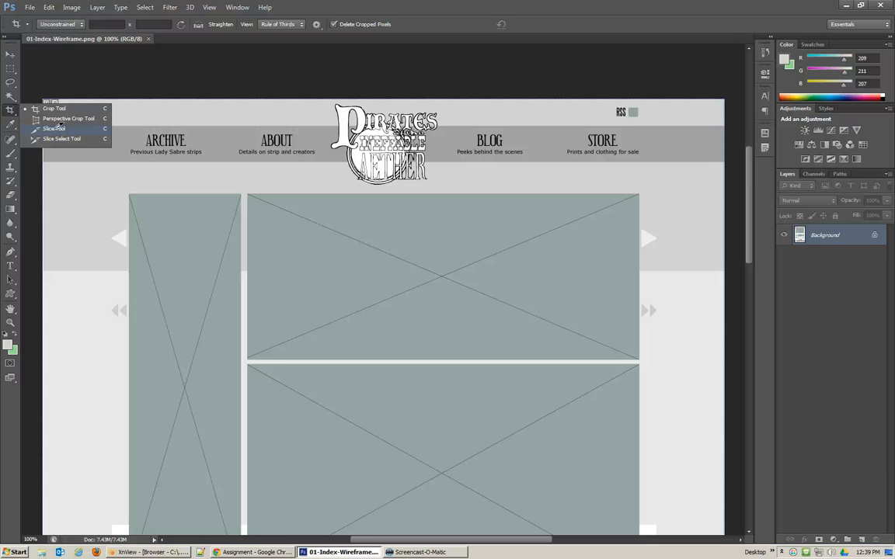
left_click(55, 128)
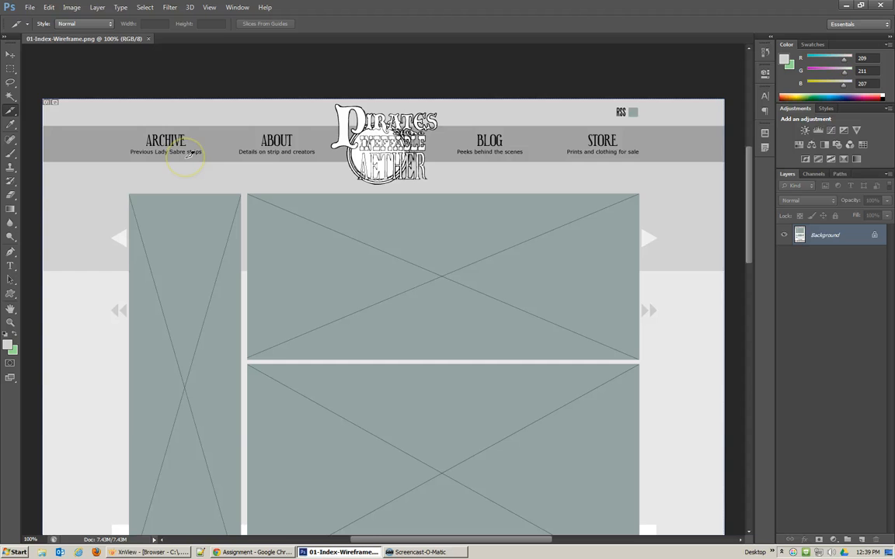
key("ctrl+plus")
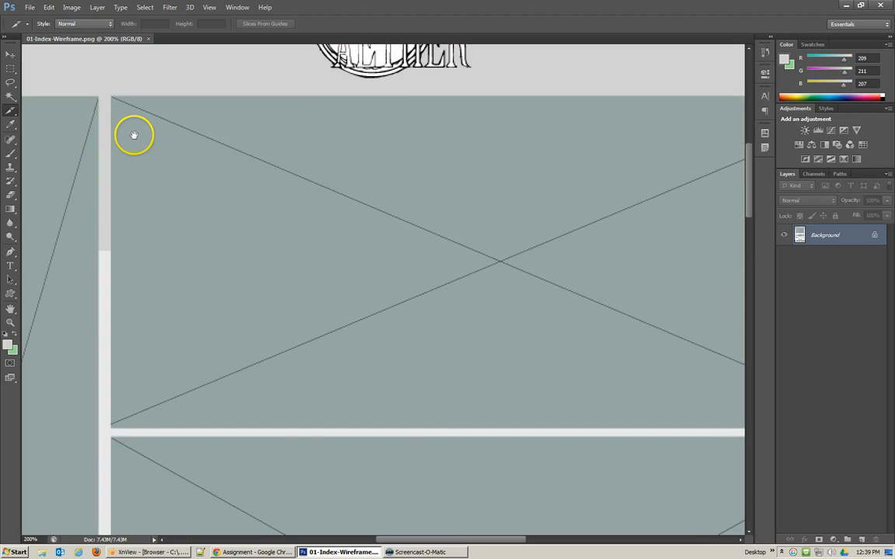
left_click_drag(133, 135, 521, 343)
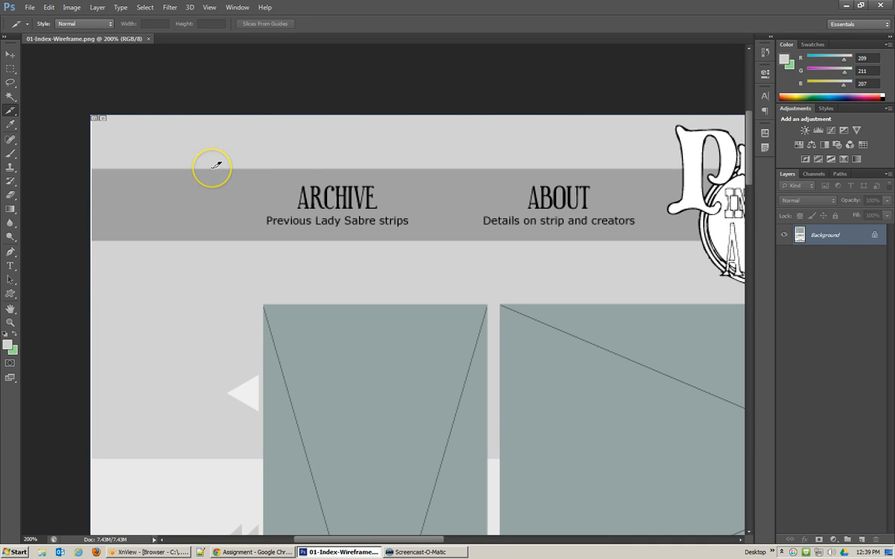
left_click_drag(212, 168, 445, 241)
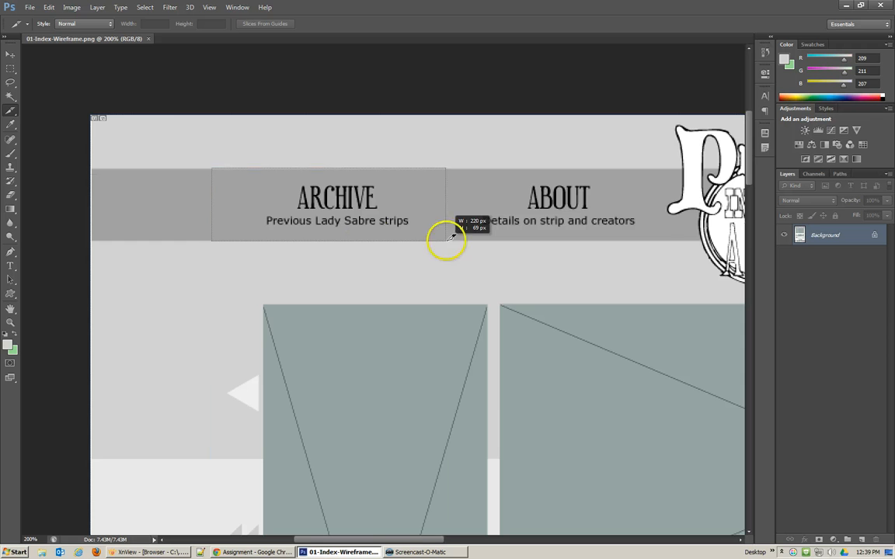
left_click_drag(212, 204, 220, 204)
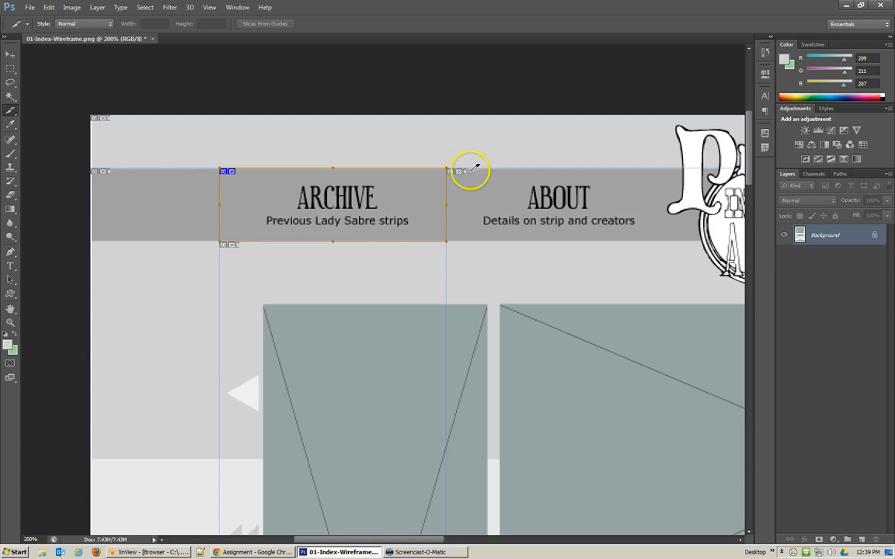
Step: Draw slices around the ABOUT, BLOG and STORE navigation items, and one around the header logo filling the gap between ABOUT and BLOG
left_click_drag(447, 168, 651, 241)
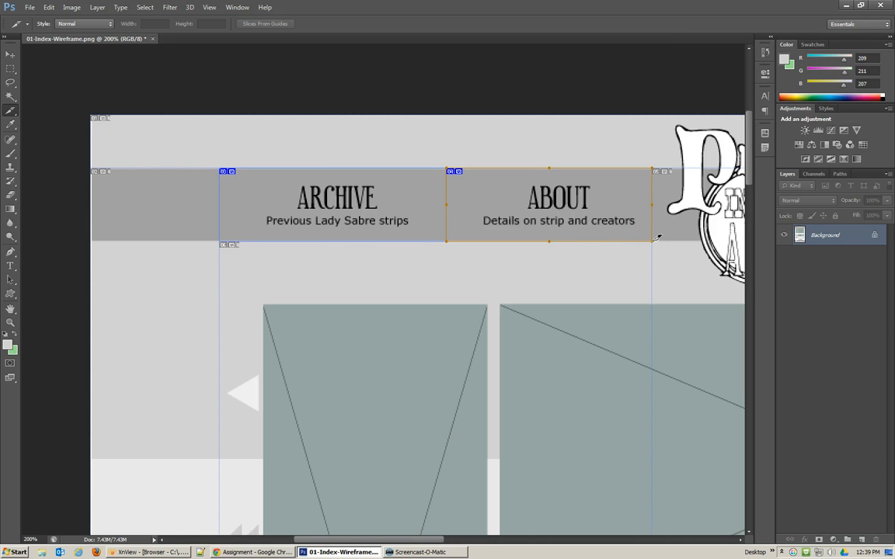
left_click_drag(635, 230, 210, 241)
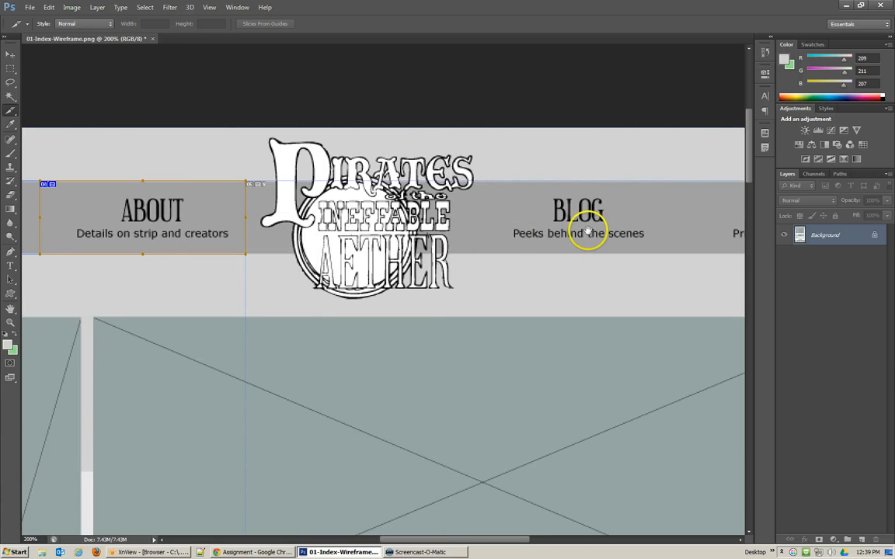
left_click_drag(360, 235, 491, 255)
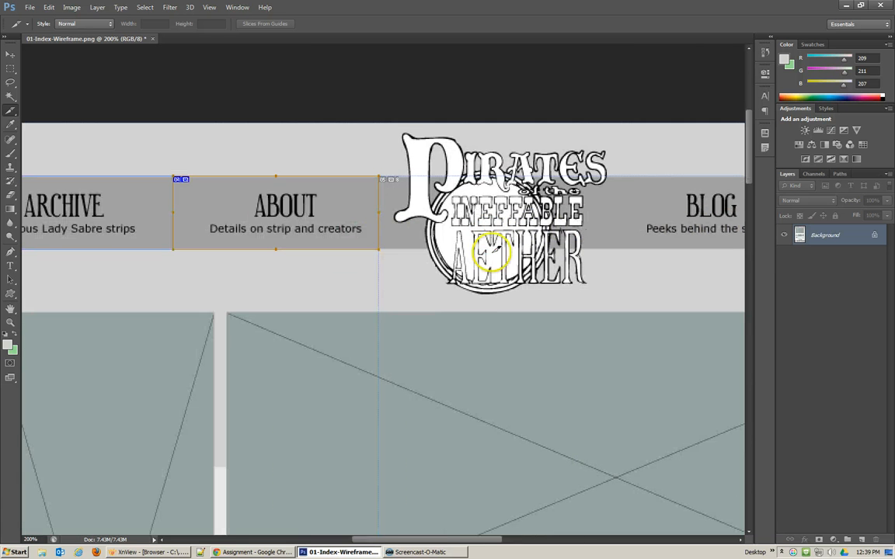
left_click_drag(617, 175, 640, 250)
left_click_drag(642, 175, 619, 248)
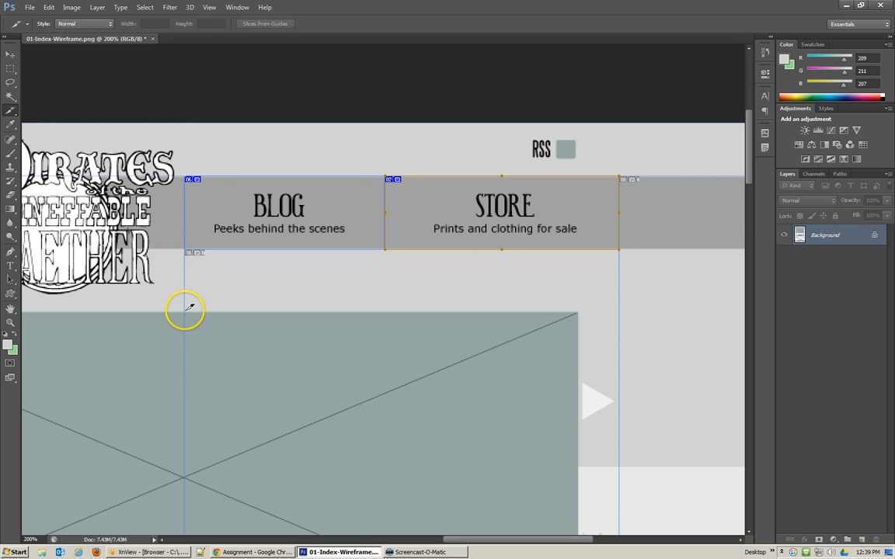
left_click_drag(185, 309, 144, 122)
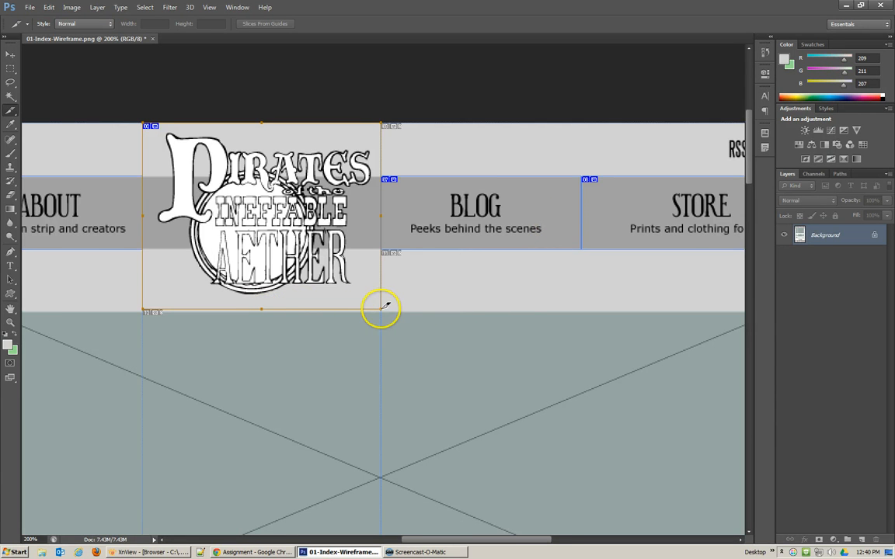
Step: Create a content slice below the header, widened to the full 1280 px page width and extended down to the top of the footer
mouse_move(381, 309)
left_mouse_down()
mouse_move(820, 434)
mouse_move(821, 479)
mouse_move(508, 516)
mouse_move(540, 517)
left_mouse_up()
scroll(305, 378, "right", 2)
scroll(309, 380, "left", 1)
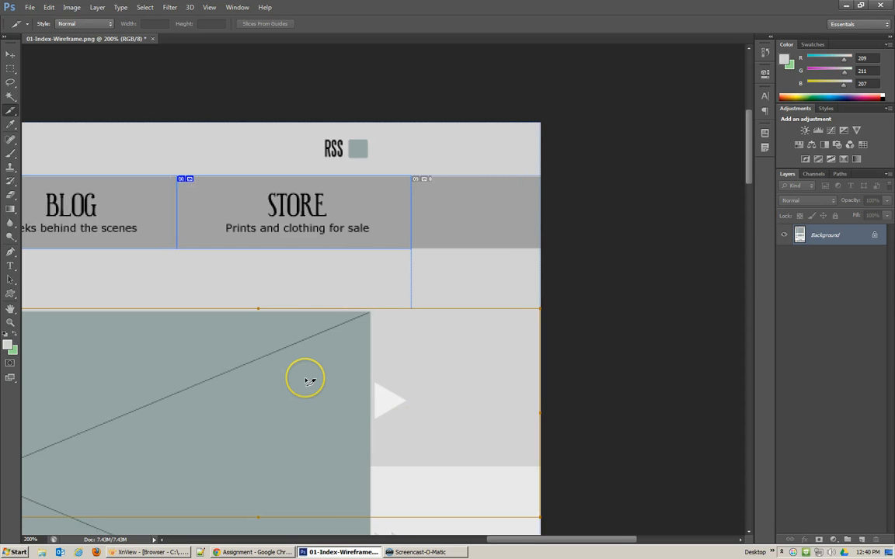
key("ctrl+minus")
key("ctrl+minus")
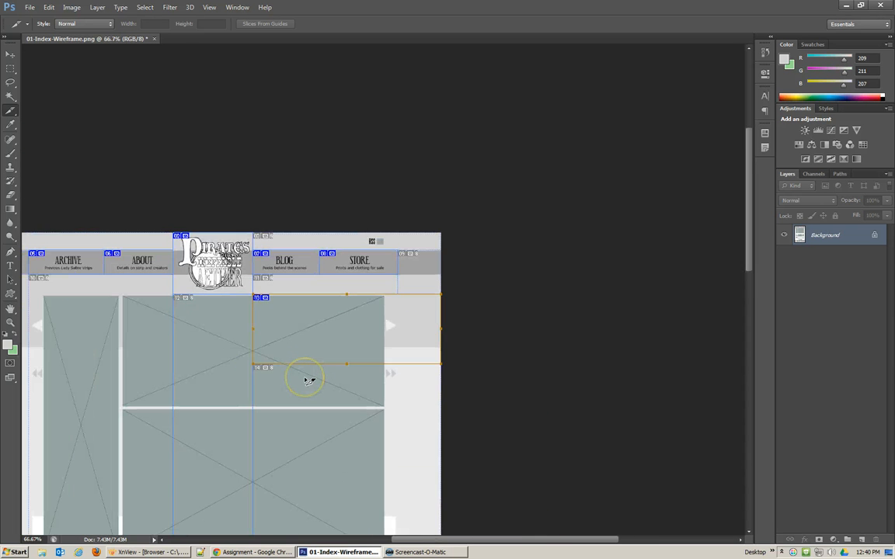
key("ctrl+minus")
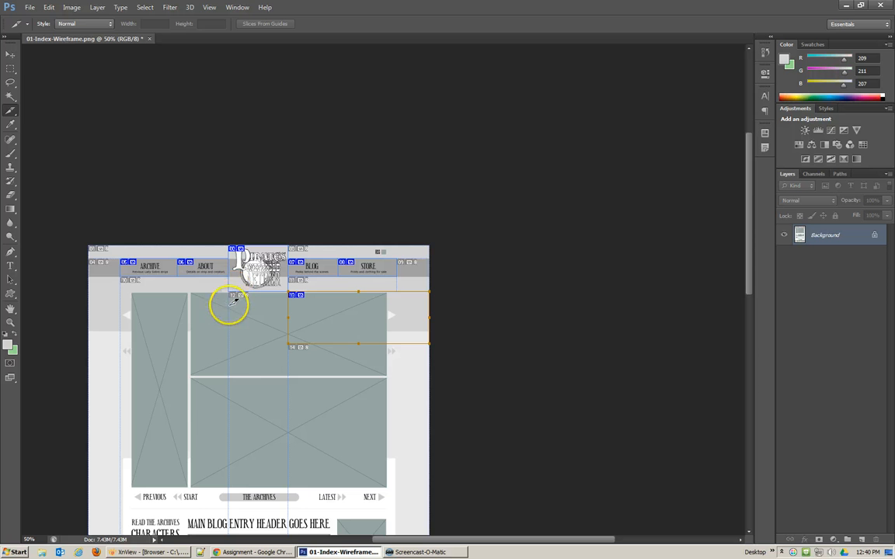
mouse_move(293, 342)
left_mouse_down()
mouse_move(128, 352)
mouse_move(99, 417)
left_mouse_up()
left_click(290, 334, "ctrl")
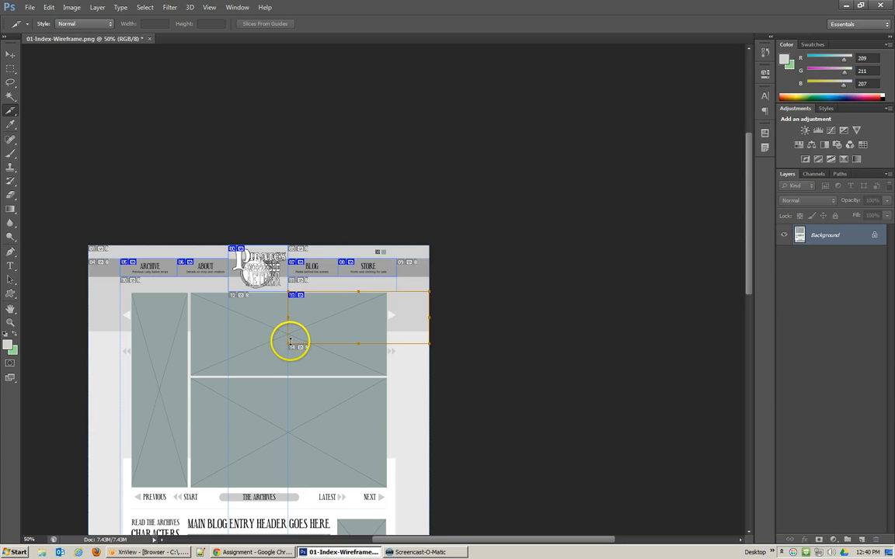
left_click_drag(288, 342, 88, 342)
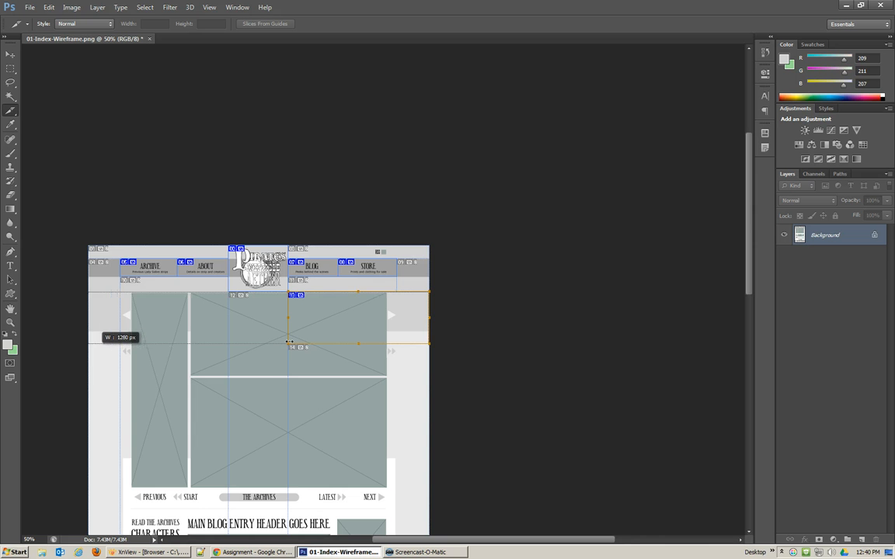
left_click_drag(260, 343, 278, 417)
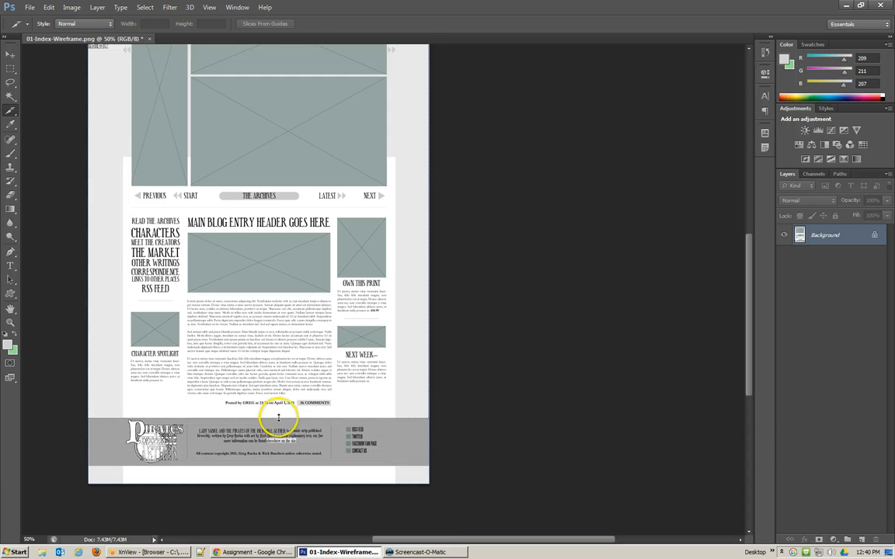
Step: Draw a full-width slice over the dark grey footer band and activate the Slice Select Tool
left_click_drag(91, 418, 429, 466)
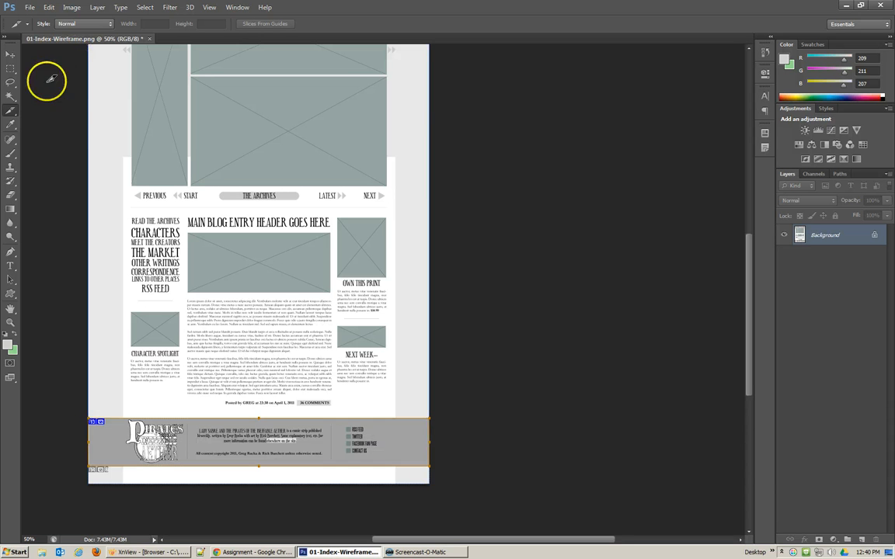
left_click(11, 112)
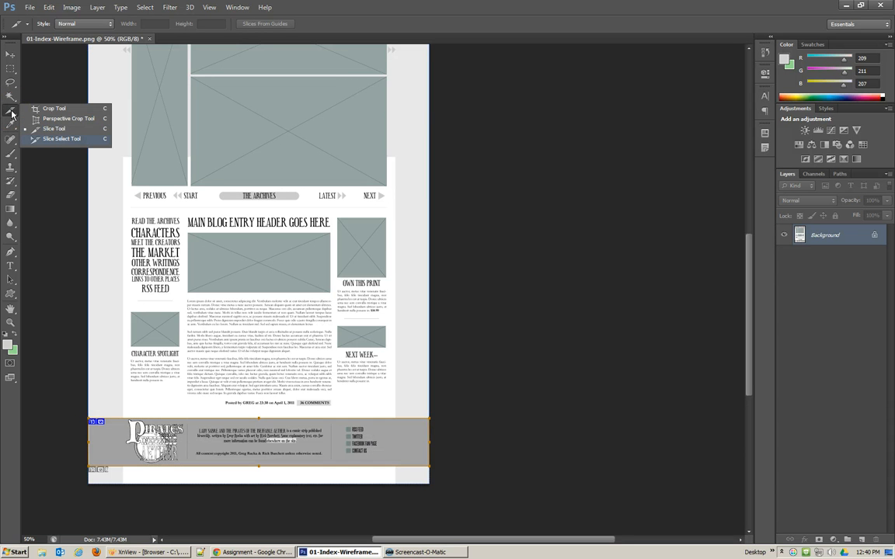
left_click(61, 139)
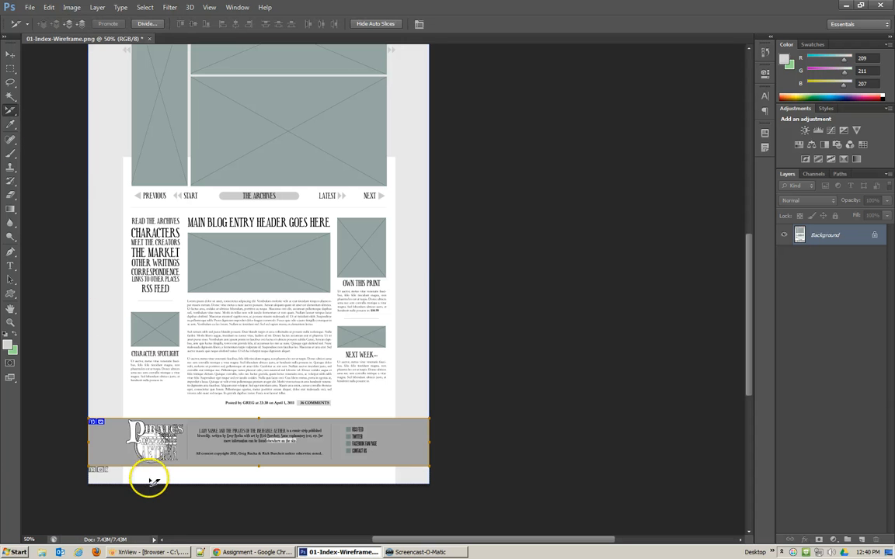
Step: Select the header slices in turn, from ARCHIVE across the logo to STORE and the leftover area beside it, to review the layout
scroll(219, 226, "up", 3)
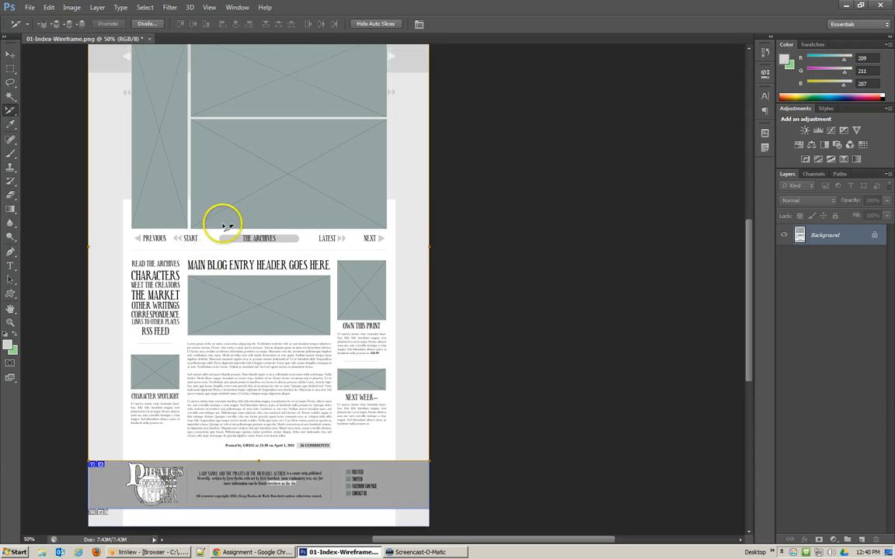
scroll(222, 227, "up", 2)
left_click(137, 103)
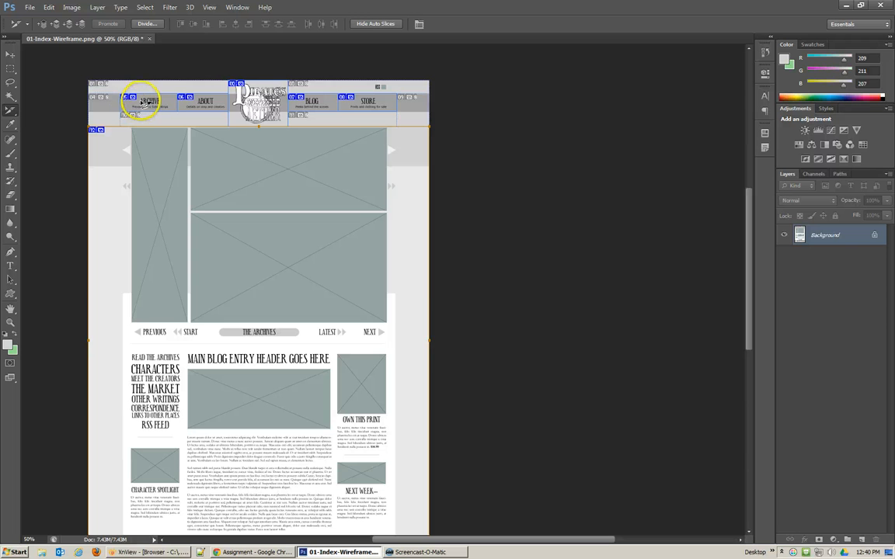
left_click(201, 103)
left_click(249, 95)
left_click(305, 102)
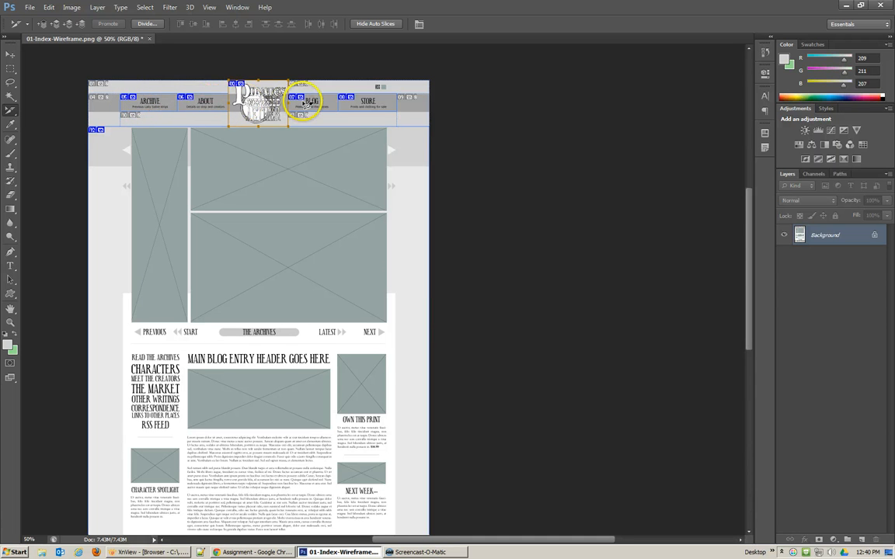
left_click(367, 105)
left_click(411, 102)
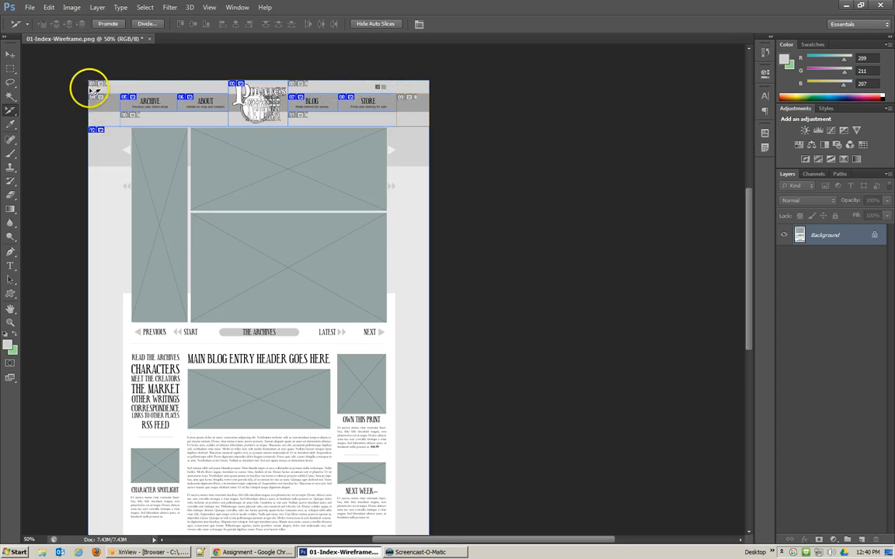
Step: Name the ARCHIVE navigation slice archive_btn and set its URL to archive.htm in the slice options
double_click(153, 106)
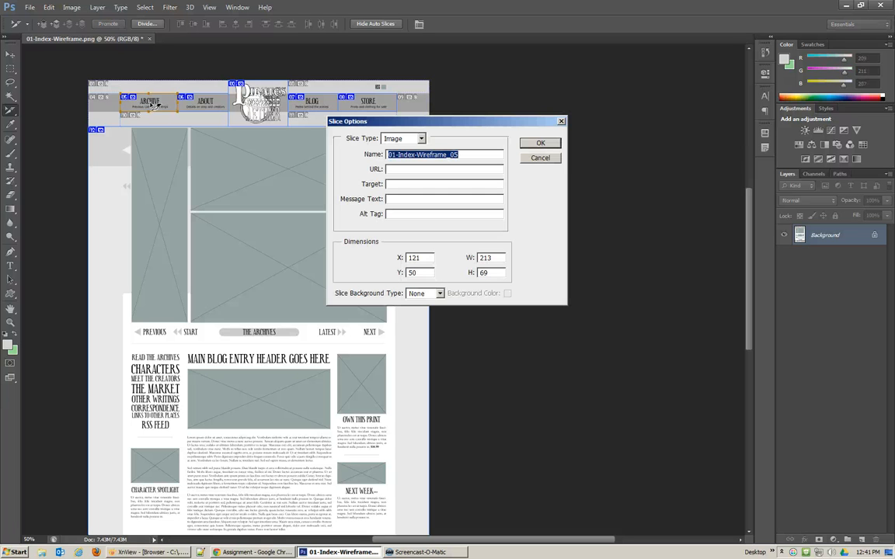
type("ar")
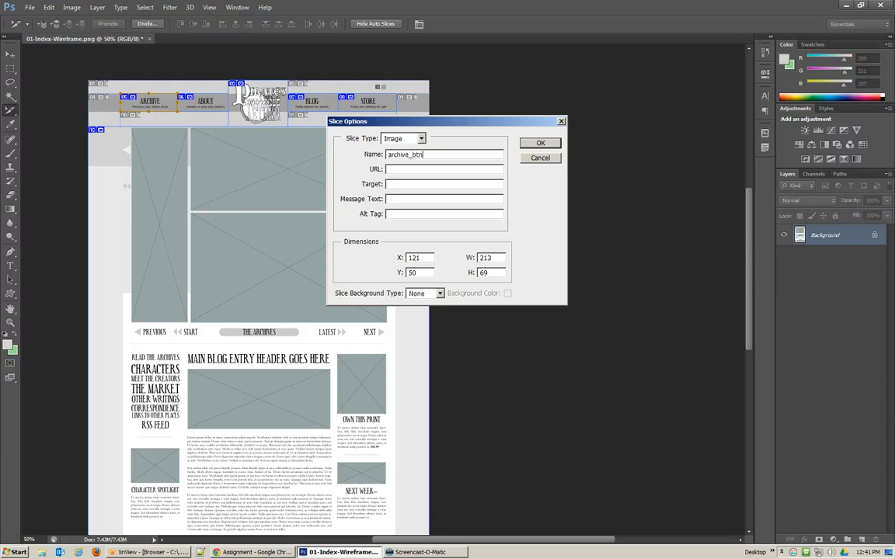
type("chive_btn")
left_click(414, 170)
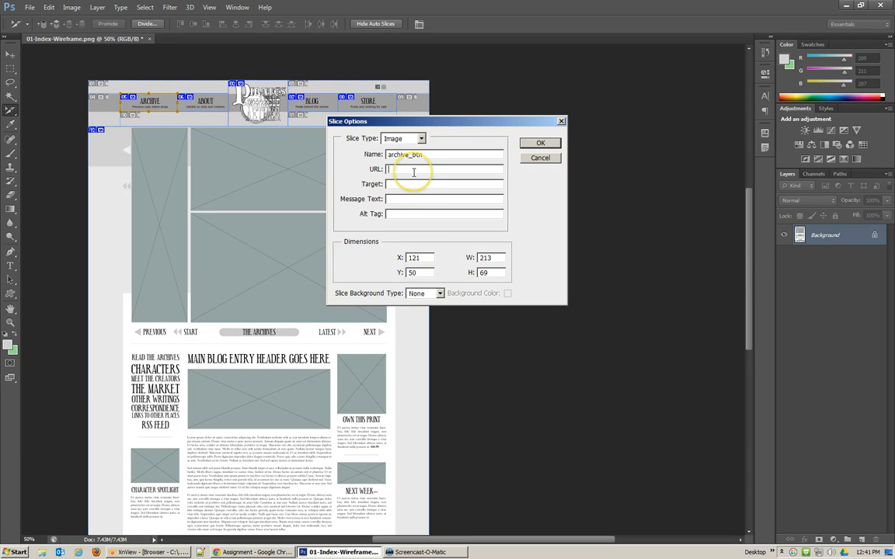
type("archive.htm")
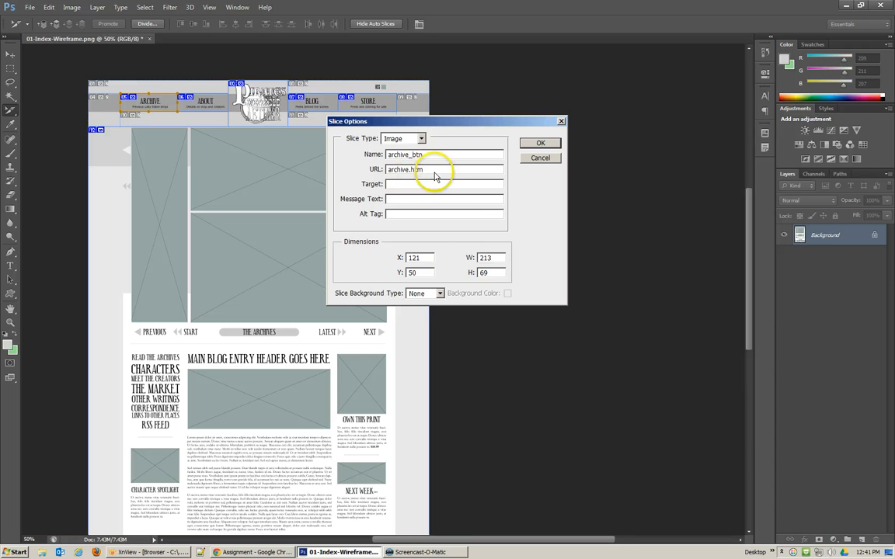
Step: Enter archive as both the alt tag and the message text of the ARCHIVE slice and apply the slice options
left_click(409, 214)
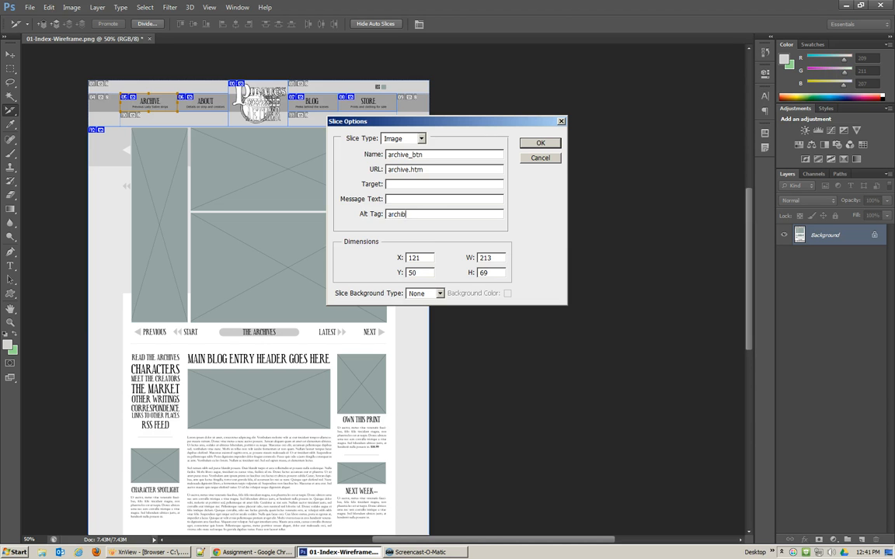
left_click_drag(458, 211, 373, 217)
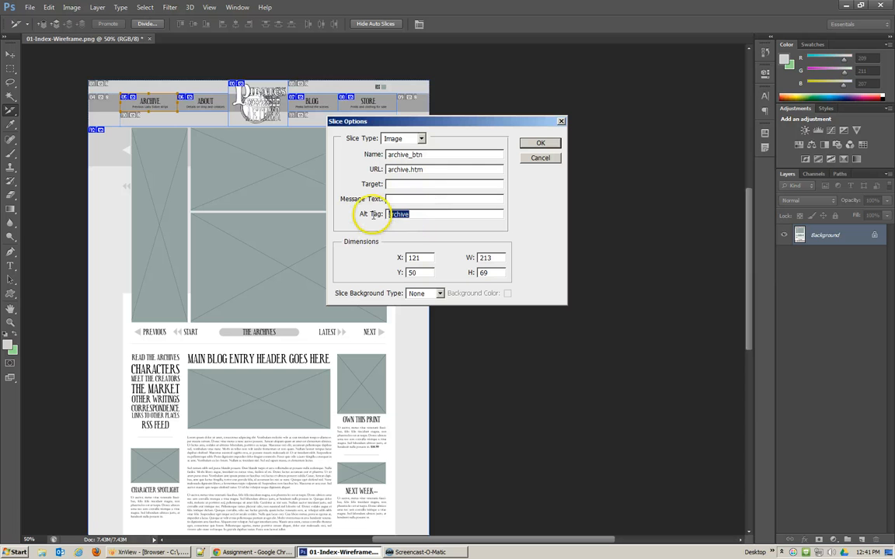
key("ctrl+c")
left_click(399, 200)
key("ctrl+v")
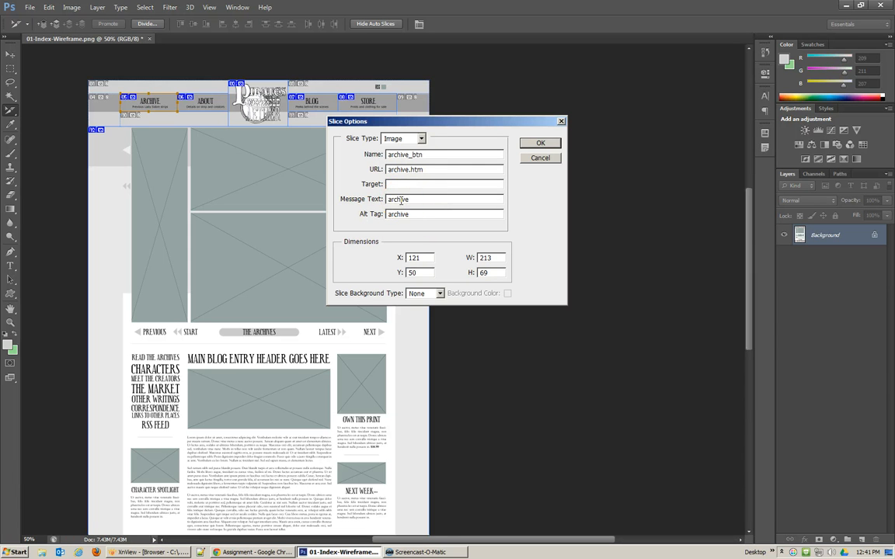
left_click(541, 144)
left_click(541, 145)
Step: Name the ABOUT navigation slice about_btn, set its URL to about.htm and apply the slice options
double_click(208, 100)
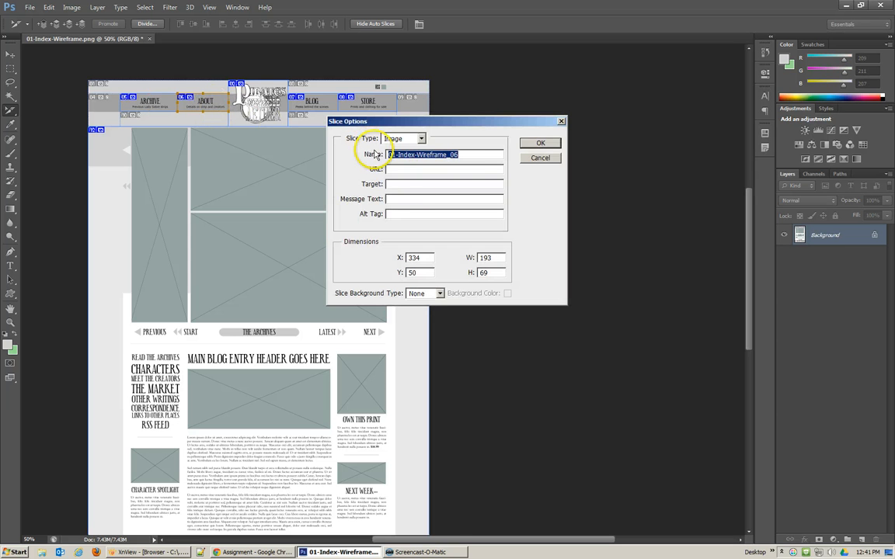
type("about")
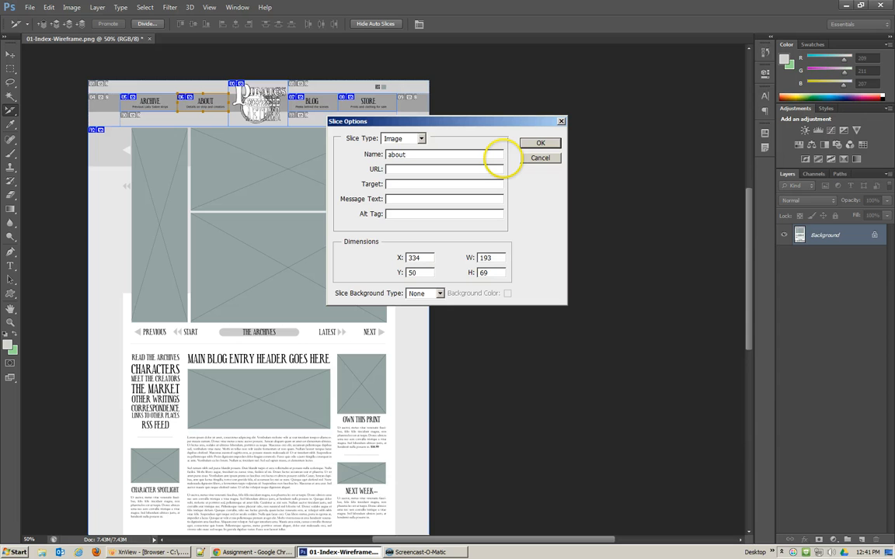
type("_btn")
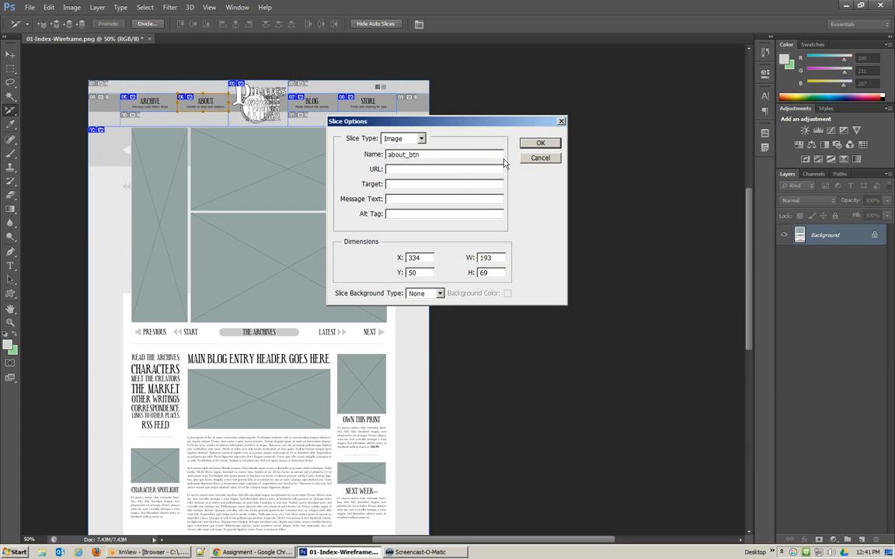
left_click(479, 170)
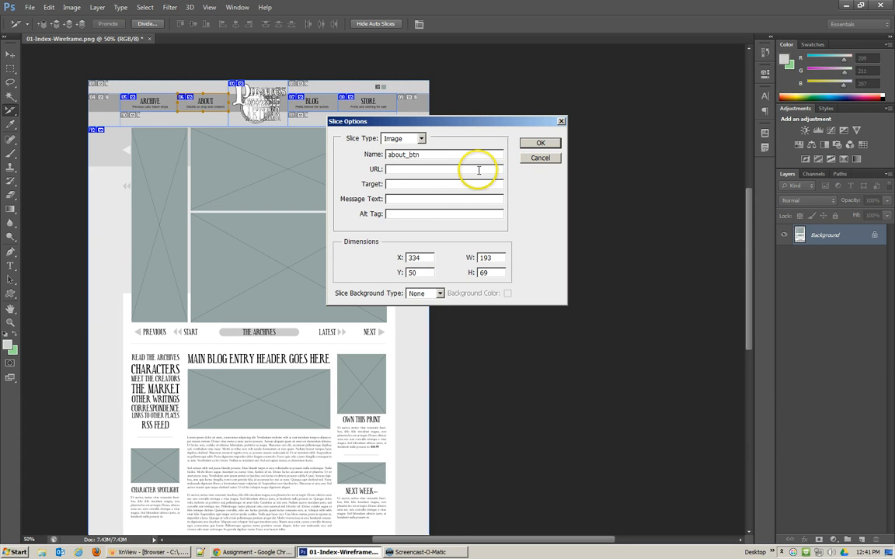
type("abotu")
type("ut")
type(".htm")
key("Return")
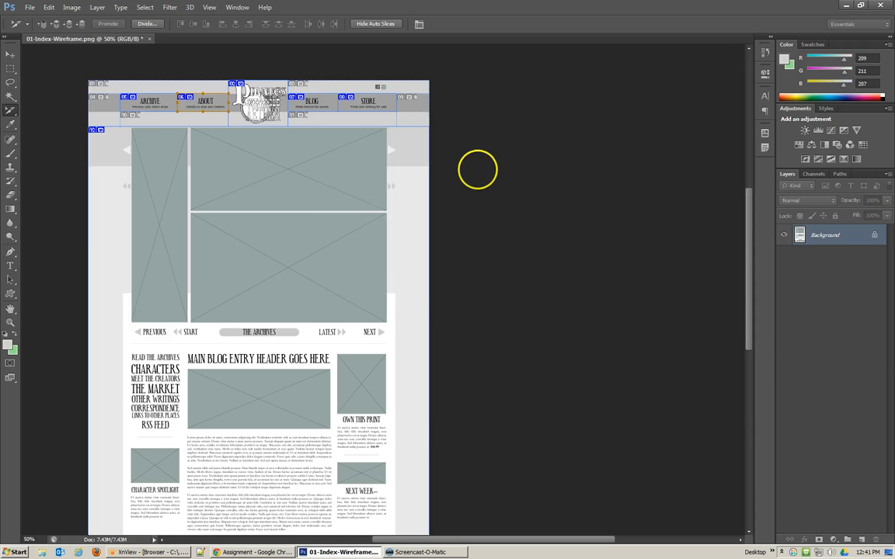
Step: Rename the full-width content slice below the header content-home
double_click(308, 183)
type("cont")
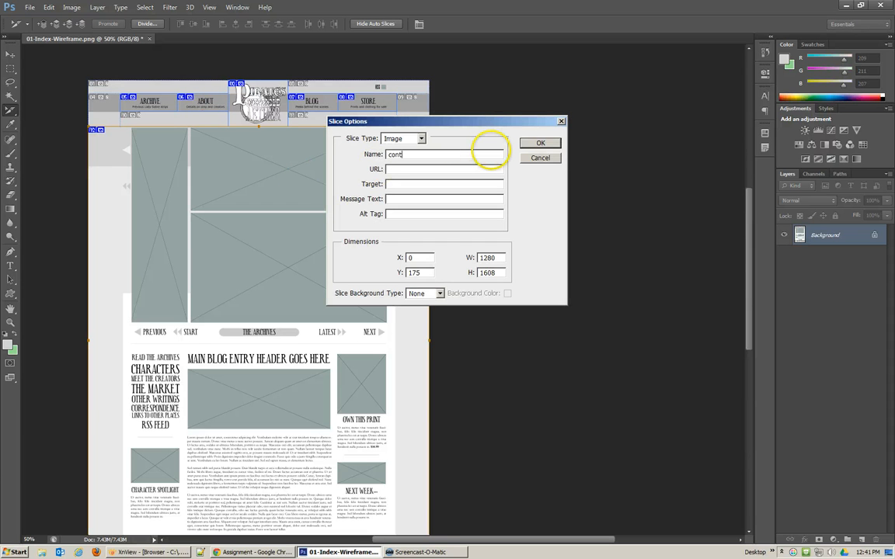
type("ent-home")
key("Return")
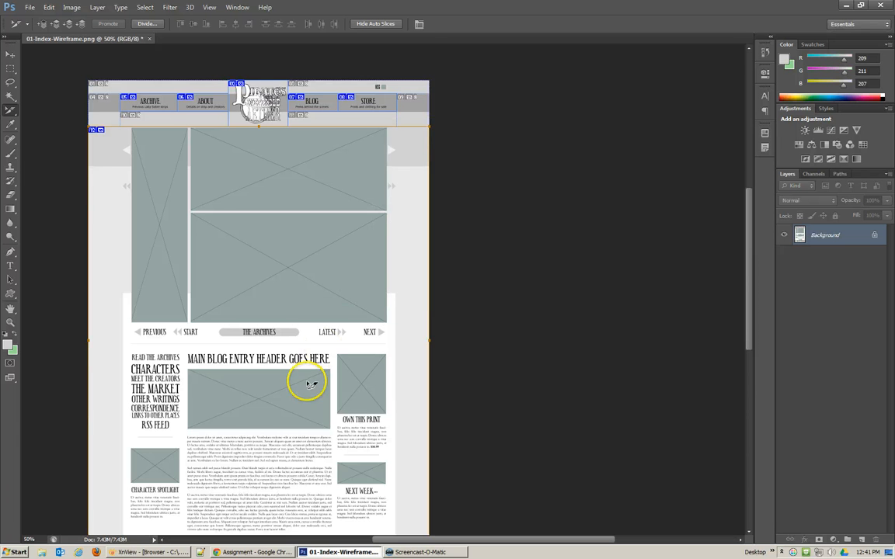
Step: Rename the dark grey footer slice at the page's lower end footer
scroll(319, 365, "down", 2)
scroll(293, 522, "down", 2)
double_click(292, 485)
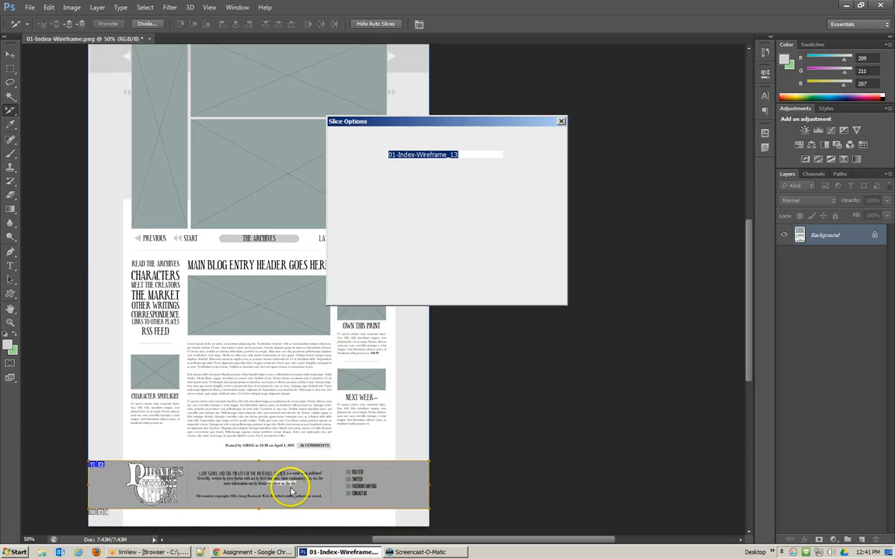
type("footer")
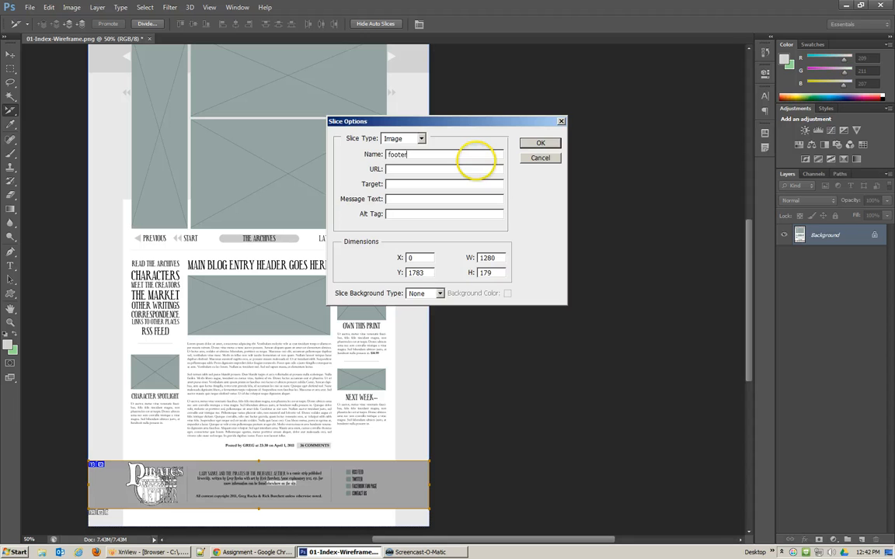
key("Return")
scroll(478, 162, "up", 4)
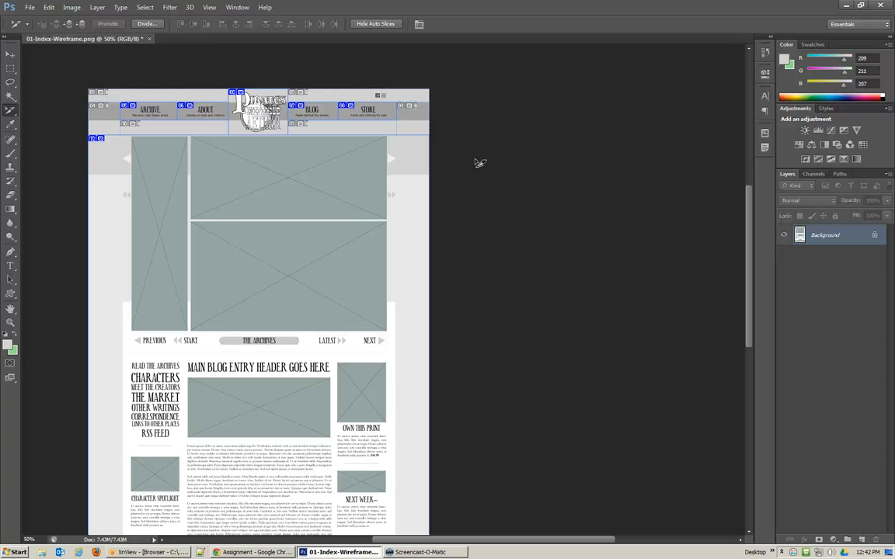
Step: Open Save for Web for the sliced page and assign the PNG-24 preset to the ARCHIVE slice
left_click(29, 9)
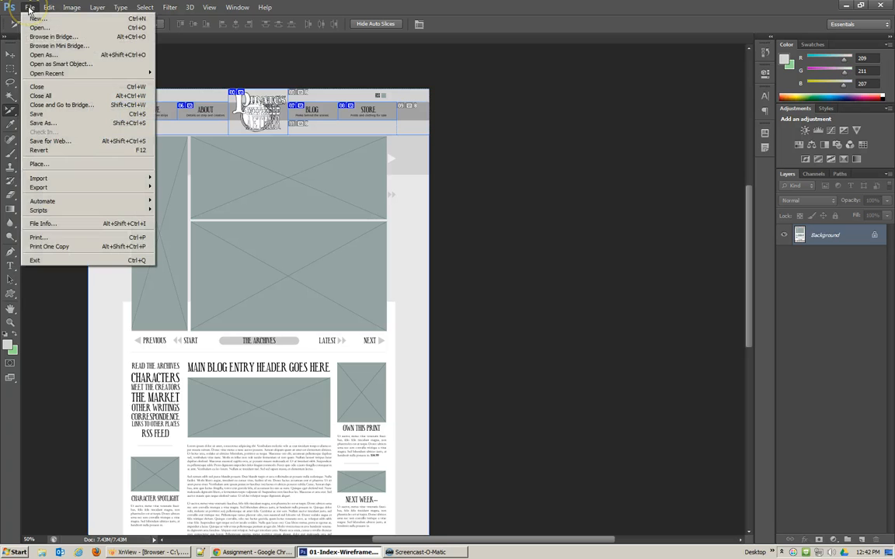
left_click(56, 141)
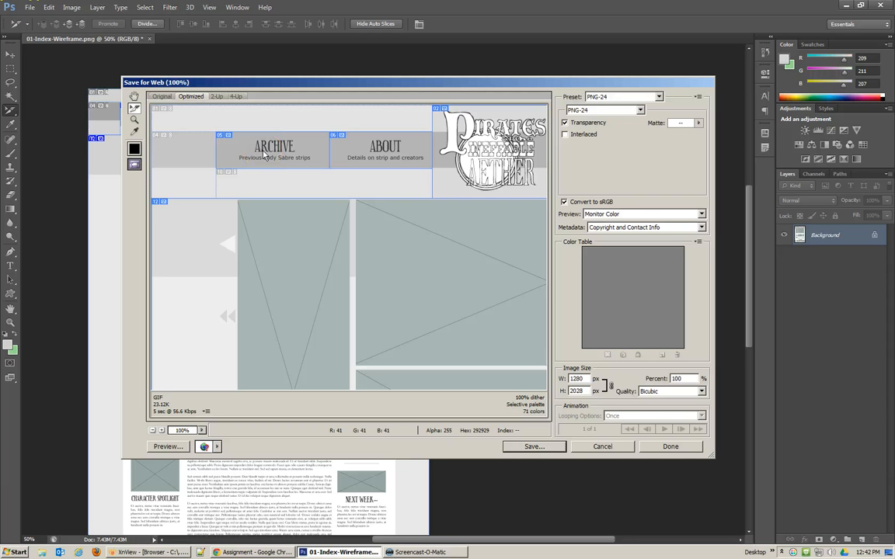
left_click(617, 98)
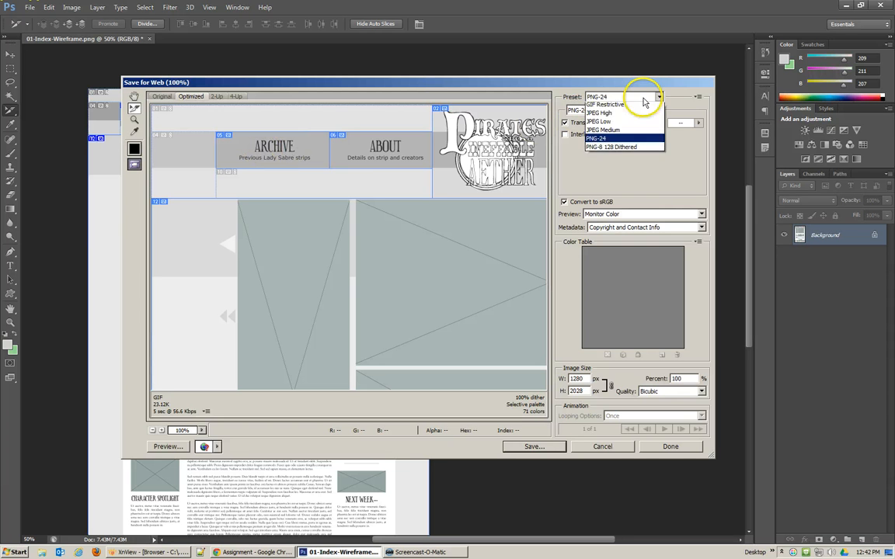
left_click(622, 98)
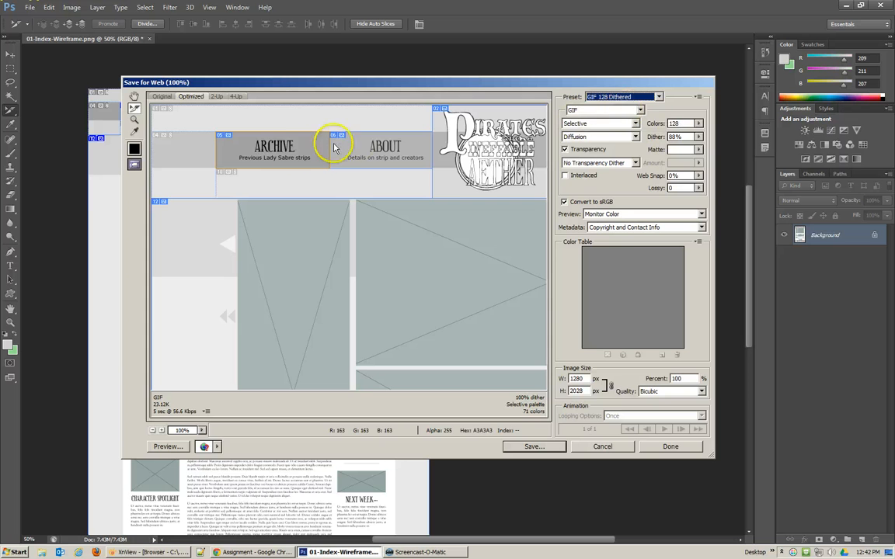
left_click(369, 152)
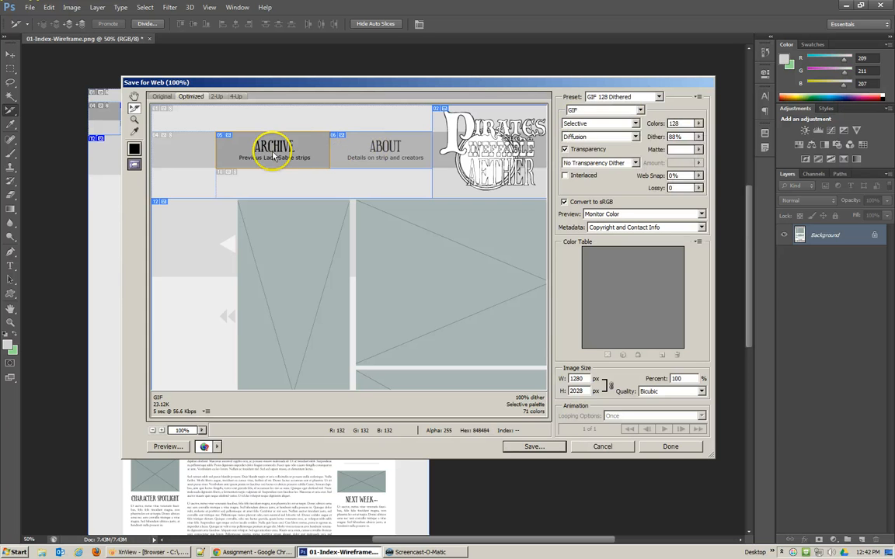
left_click(270, 146)
left_click(349, 150)
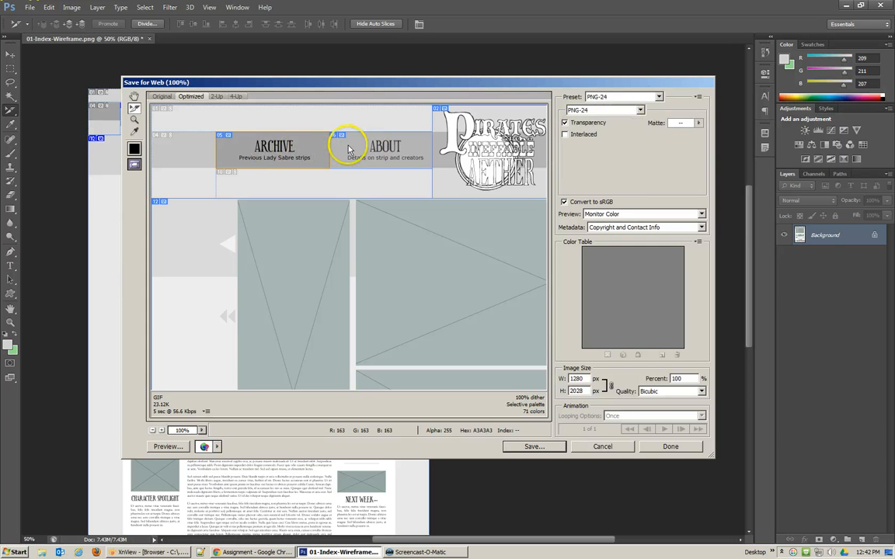
left_click(291, 146)
left_click(623, 100)
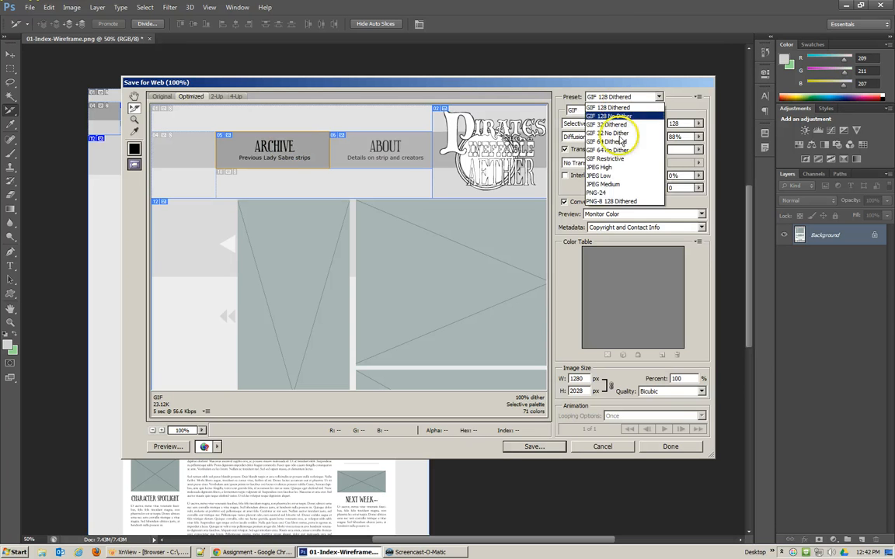
left_click(613, 193)
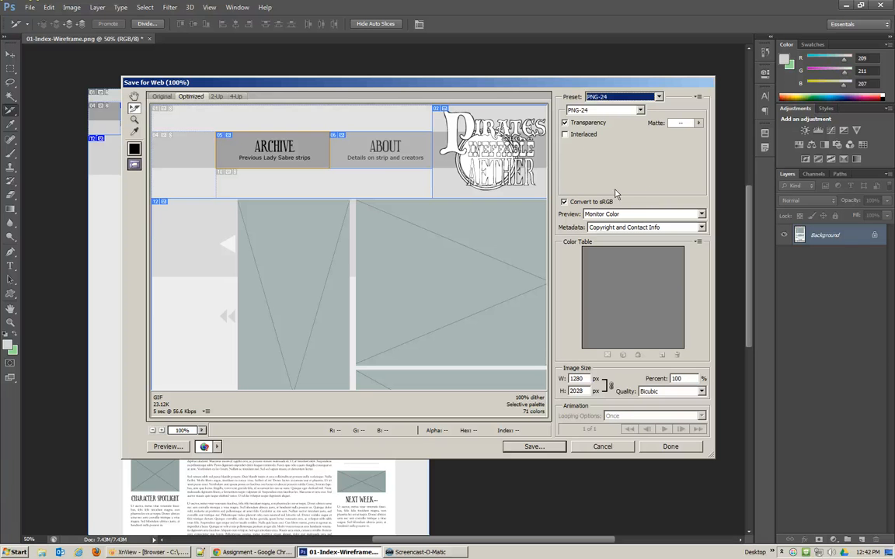
Step: Start saving the optimized page into New folder and set the output format to HTML and Images
left_click(509, 449)
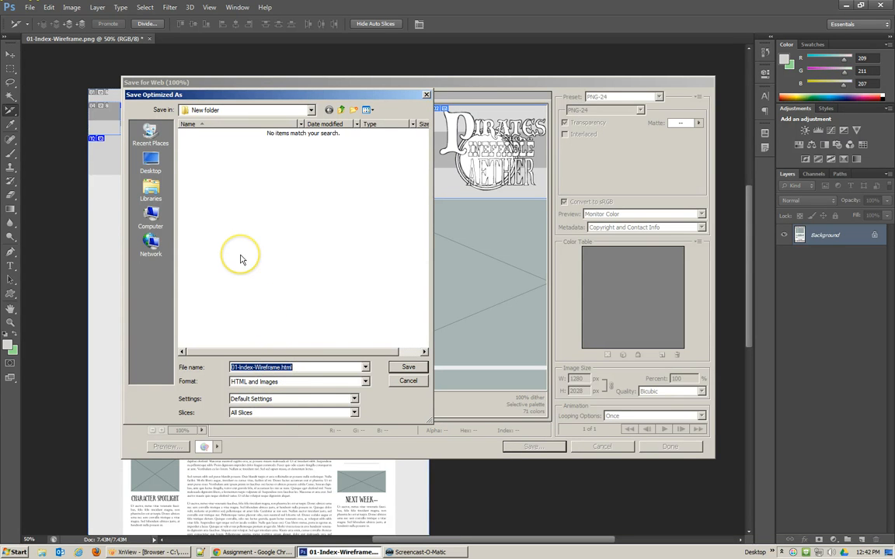
left_click(303, 382)
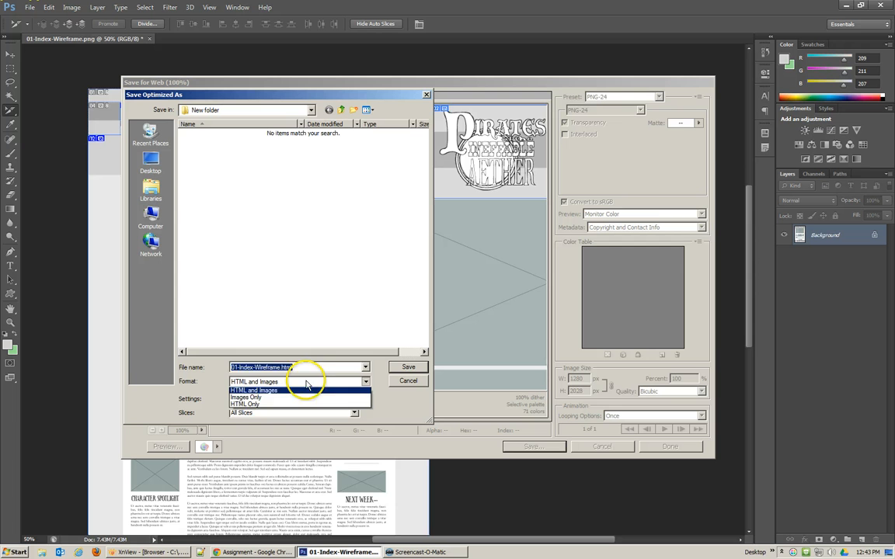
left_click(252, 398)
left_click(263, 381)
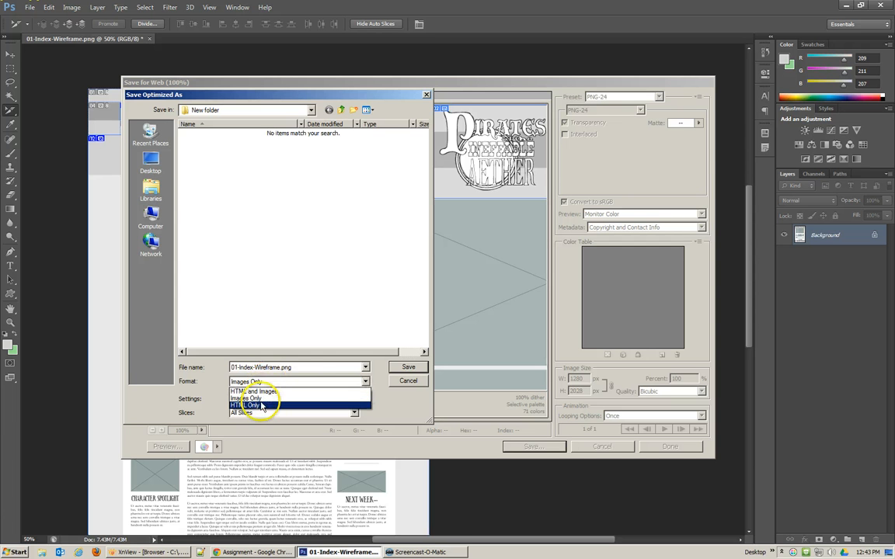
left_click(262, 406)
left_click(268, 381)
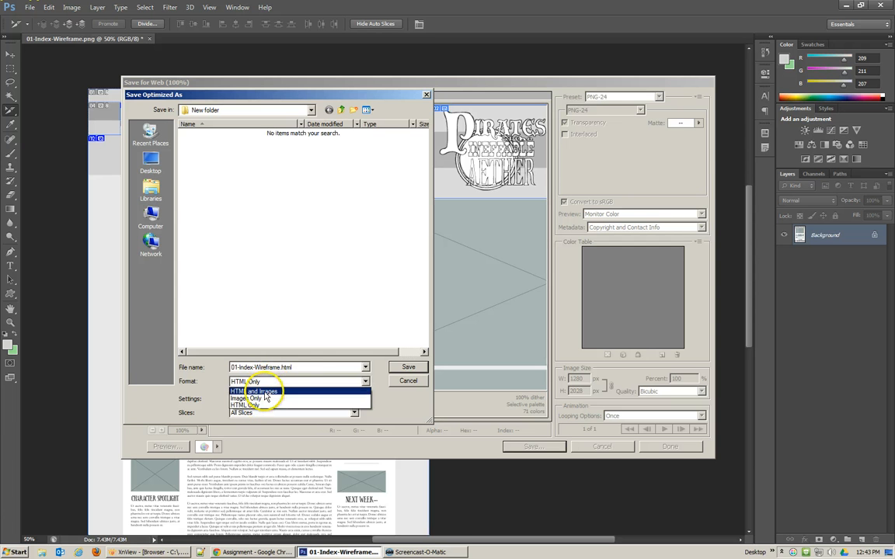
left_click(256, 392)
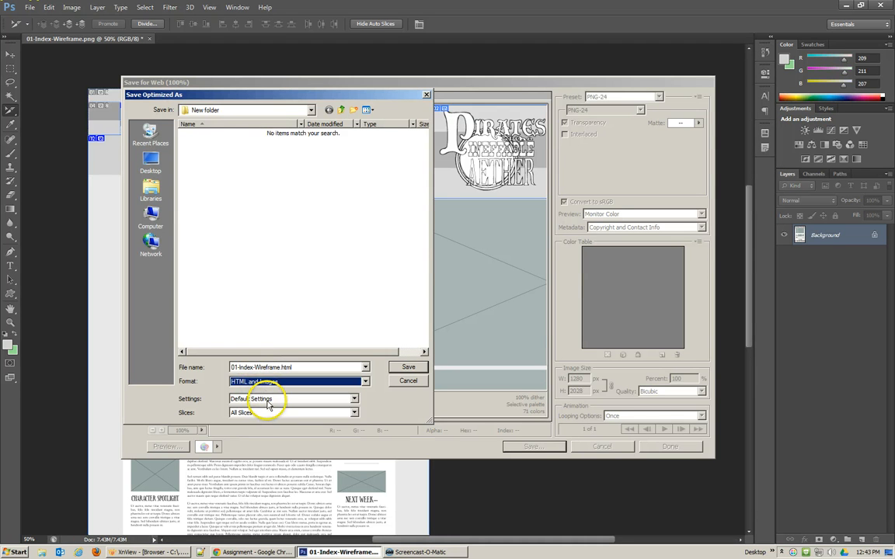
Step: Examine the custom output settings and their HTML, Slices, Background and Saving Files categories, leaving them unapplied
left_click(265, 399)
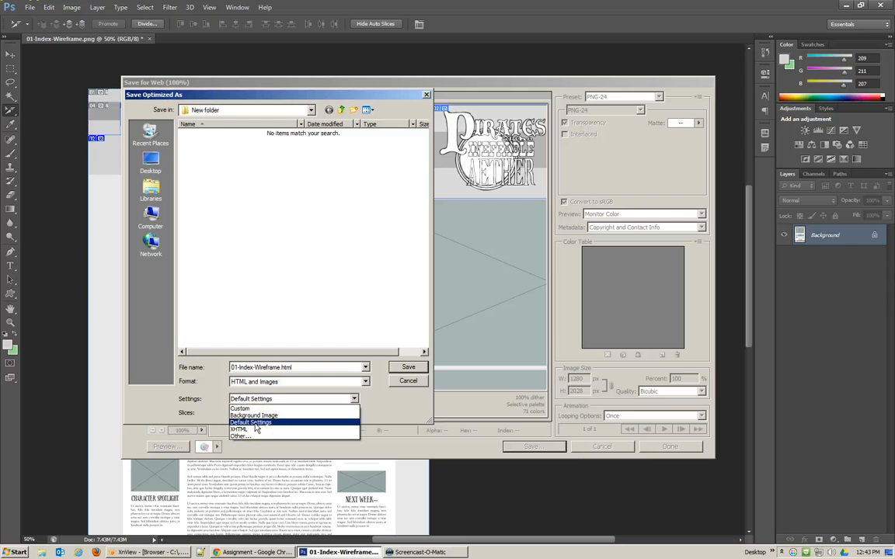
left_click(243, 436)
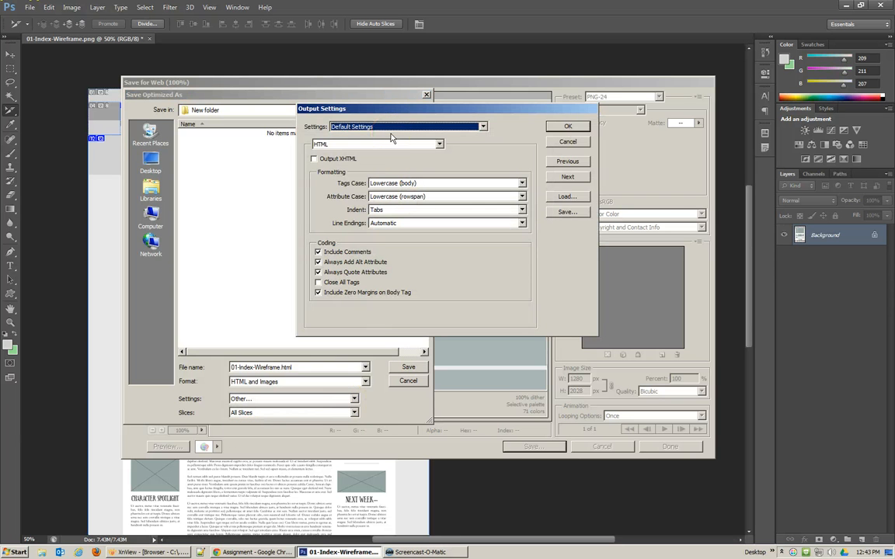
left_click(568, 142)
left_click(408, 145)
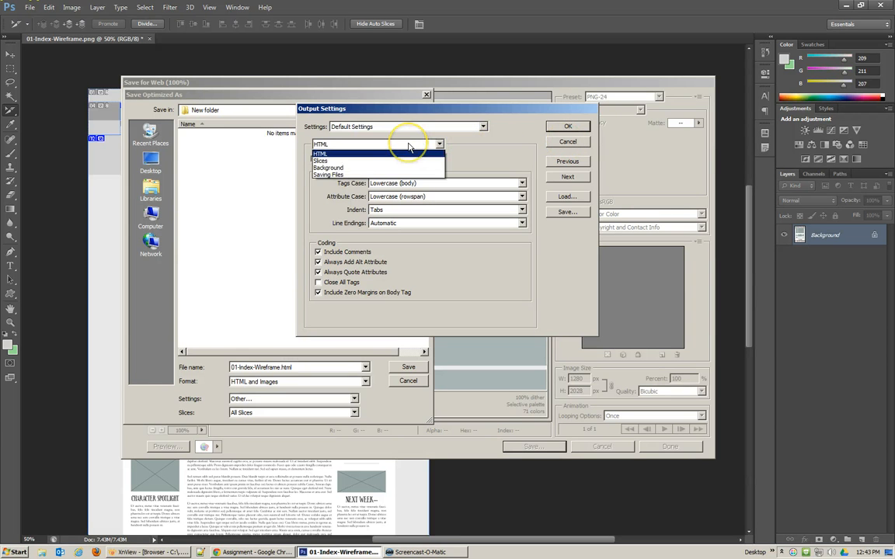
left_click(410, 146)
left_click(568, 141)
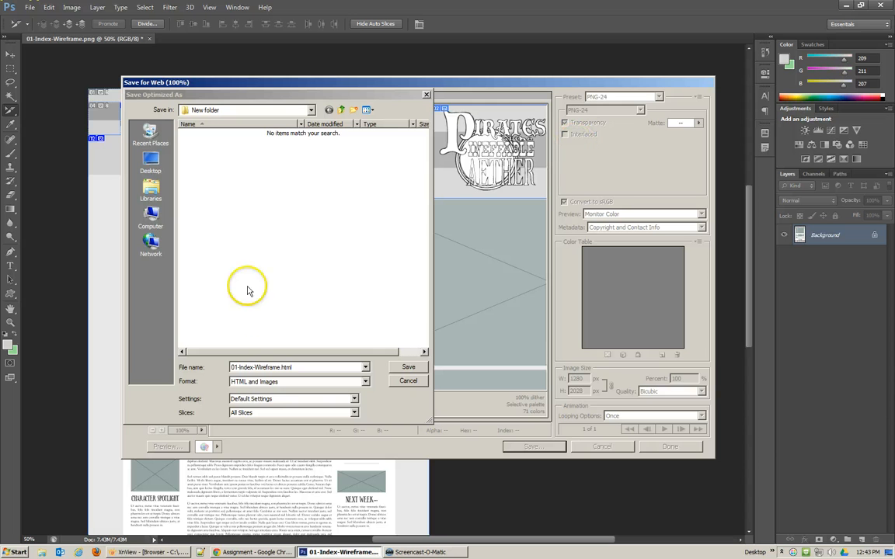
Step: Save the export as homepage with HTML and Images, Default Settings and All Slices
left_click(260, 414)
left_click(256, 423)
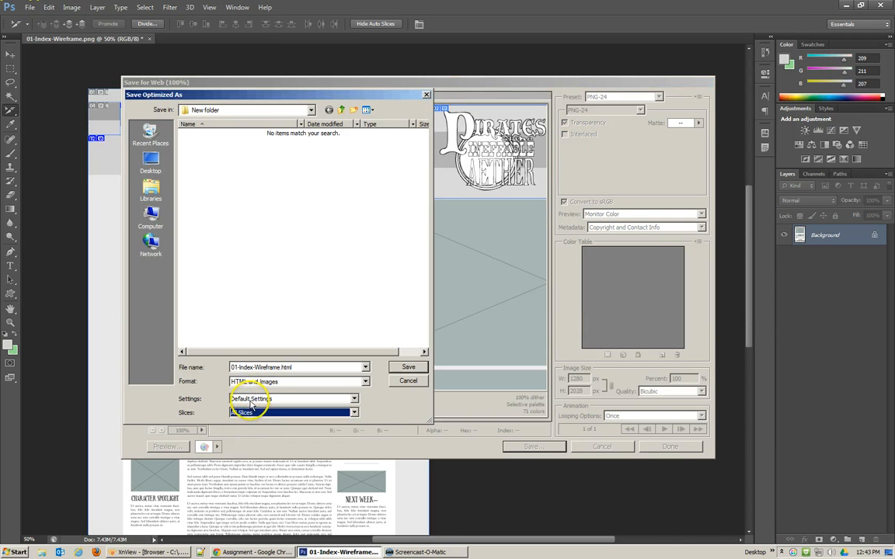
left_click(251, 400)
left_click(251, 401)
left_click(253, 383)
left_click(253, 382)
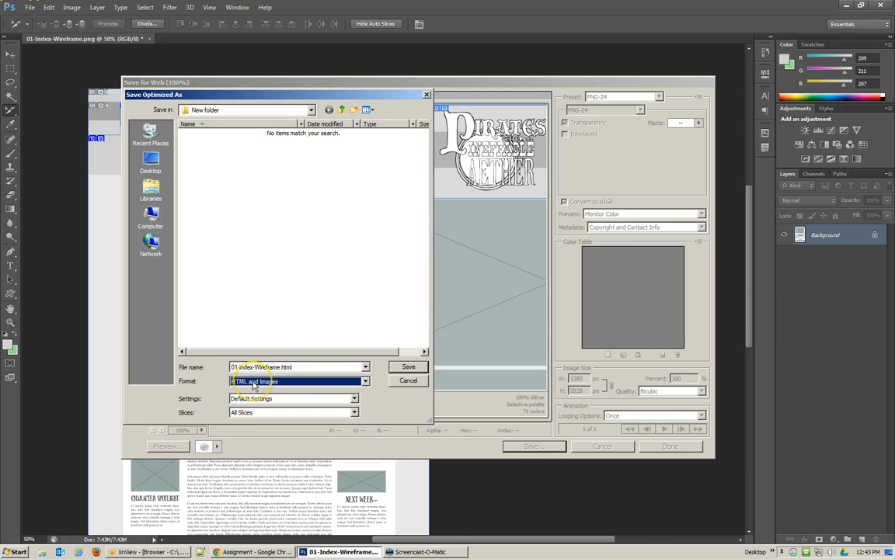
double_click(310, 366)
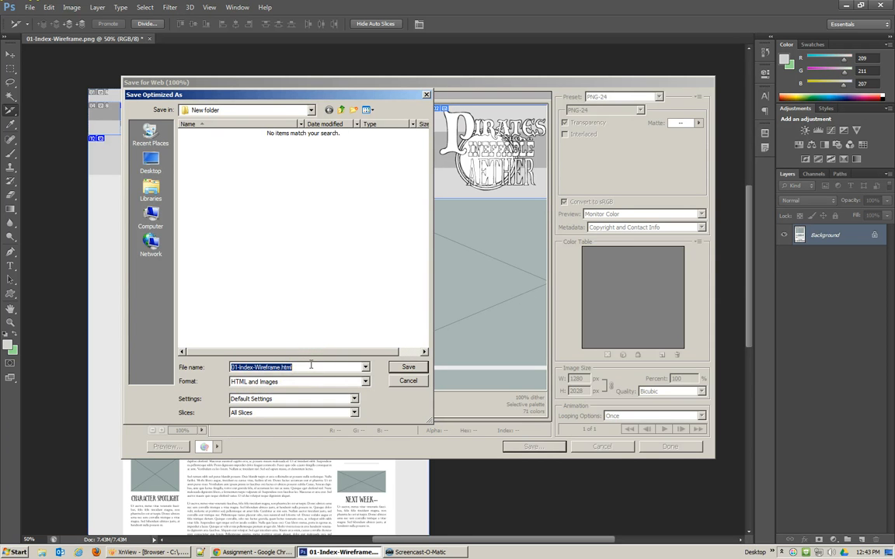
type("homepage")
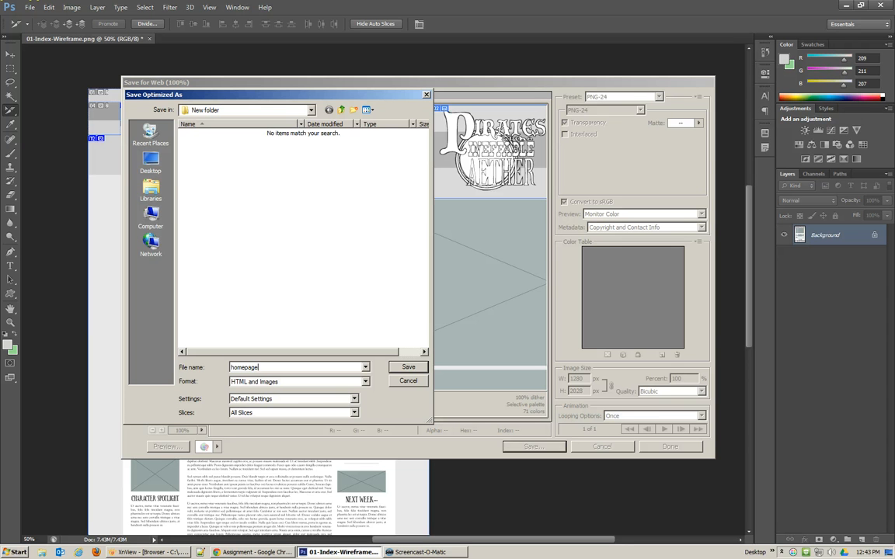
key("Return")
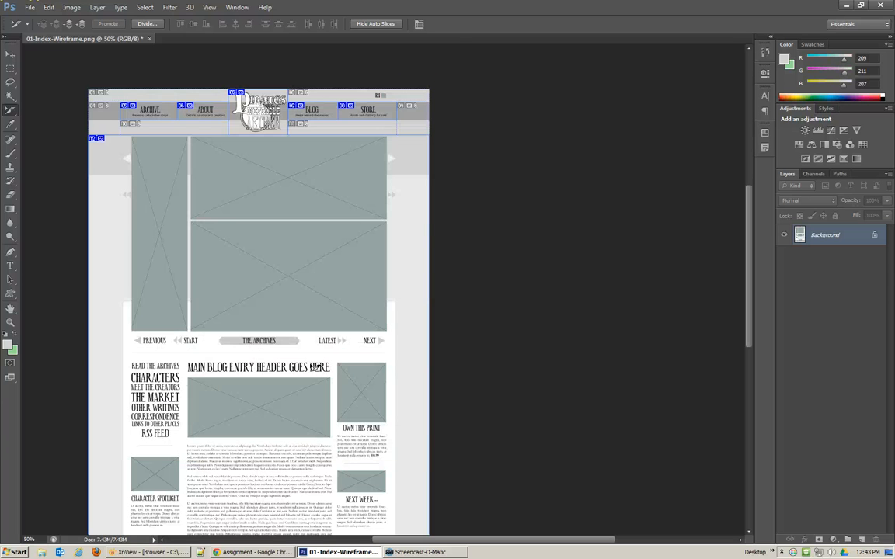
Step: Switch to Windows Explorer and open the exported images folder inside New folder of the ! TEMP library
left_click(45, 552)
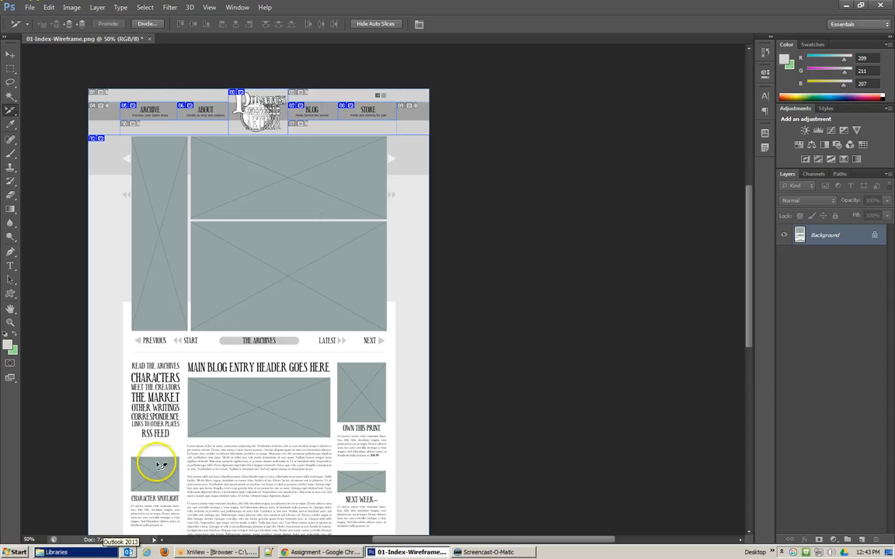
left_click(75, 553)
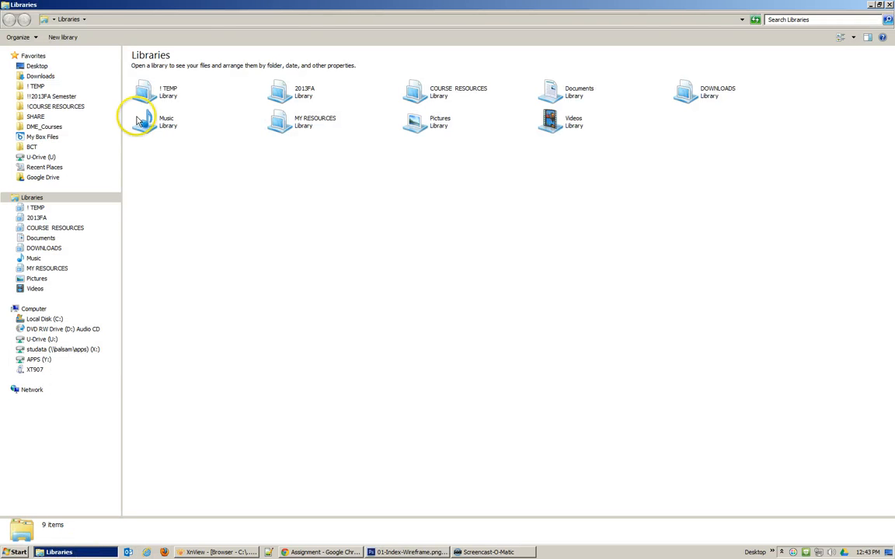
double_click(144, 93)
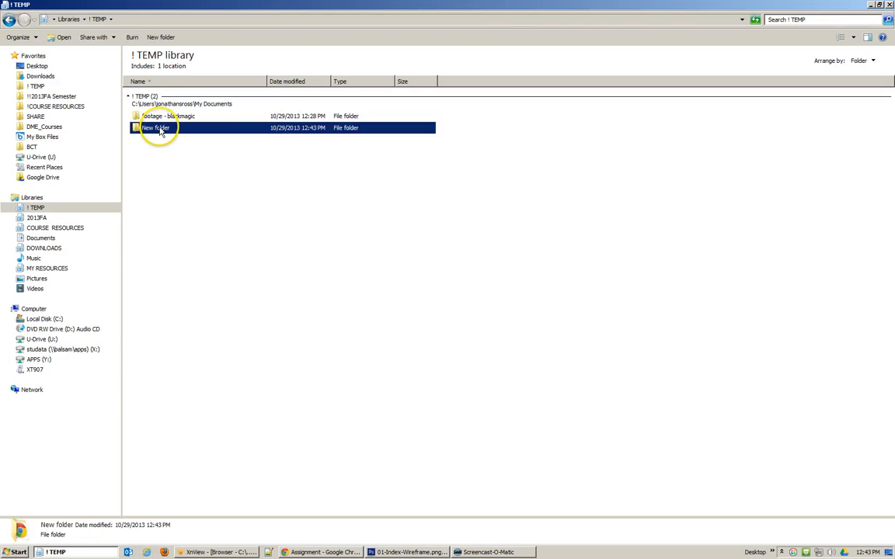
double_click(156, 128)
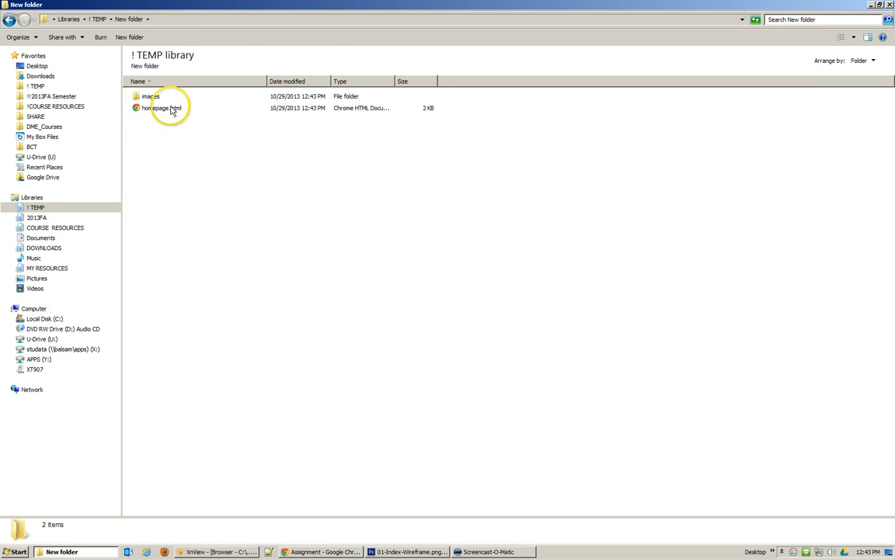
double_click(144, 97)
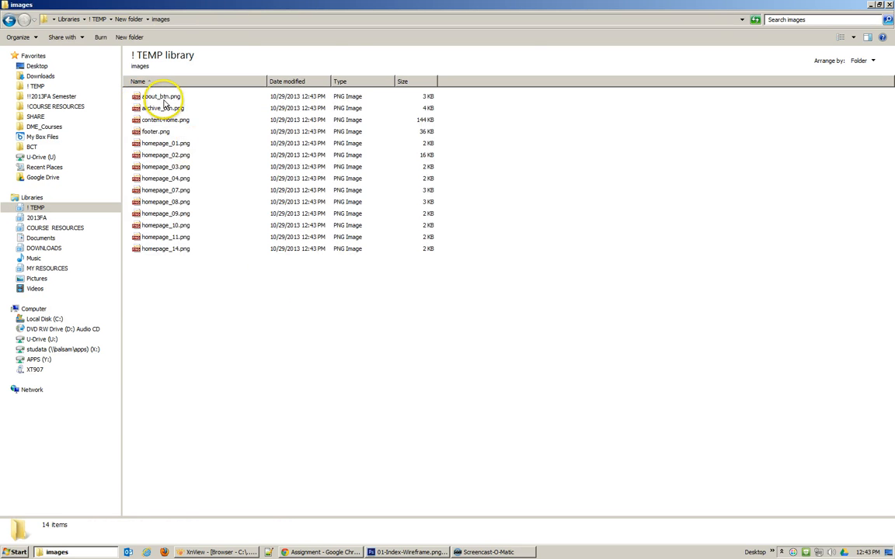
Step: Open about_btn.png in XnView and page through the exported slice images at full size
left_click(149, 96)
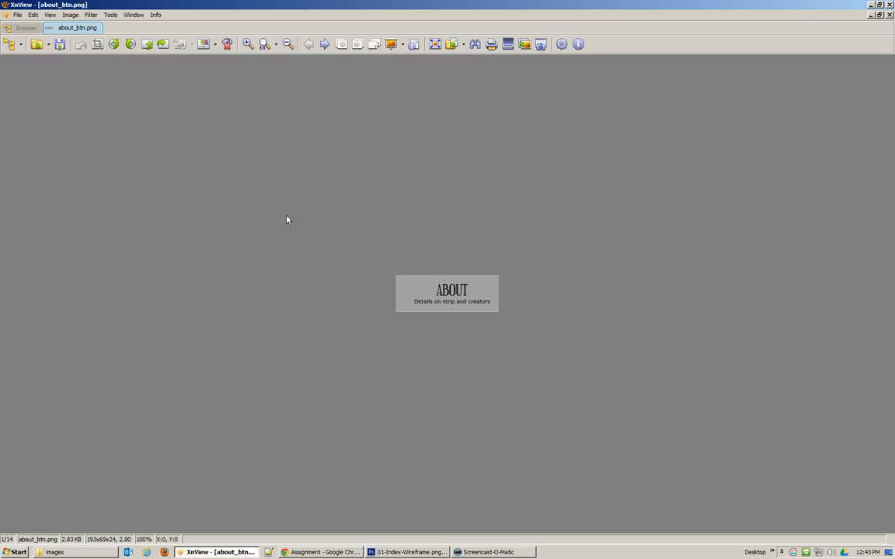
scroll(287, 216, "down", 4)
scroll(287, 219, "down", 7)
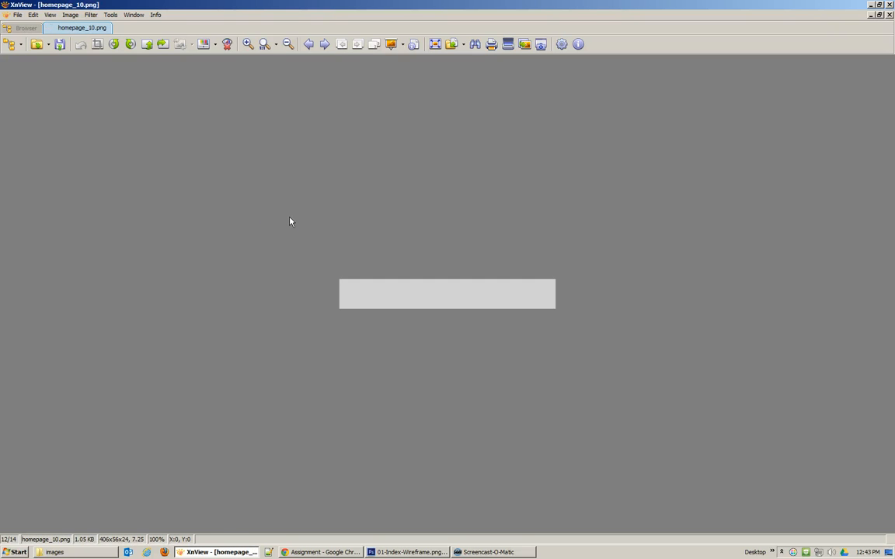
key("Escape")
Step: Inspect the exported slice thumbnails and compare the names of the ABOUT, ARCHIVE, footer, logo, content and BLOG images
left_click(405, 121)
left_click(235, 122)
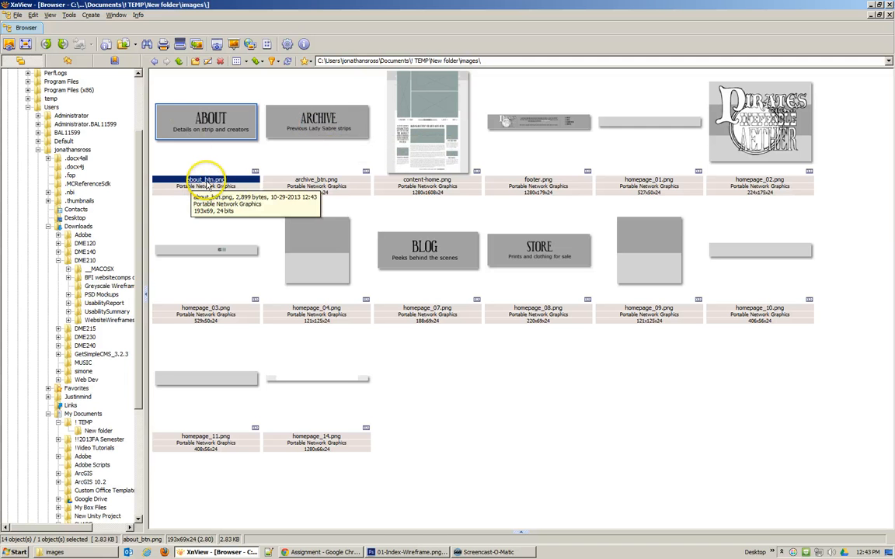
left_click(288, 120)
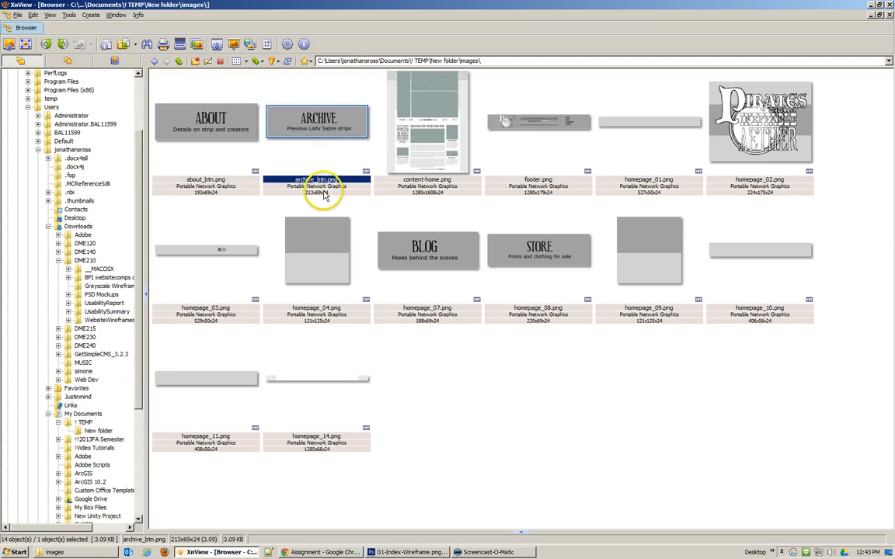
left_click(542, 124)
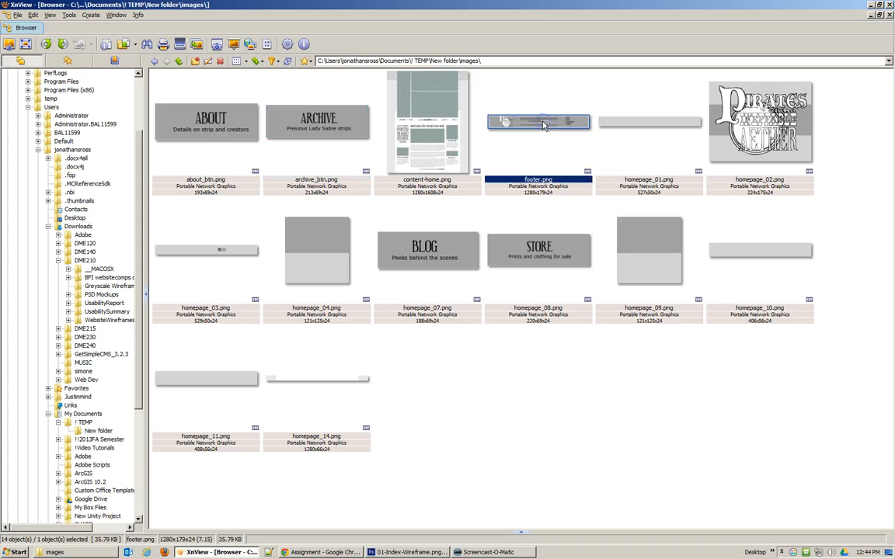
left_click(774, 124)
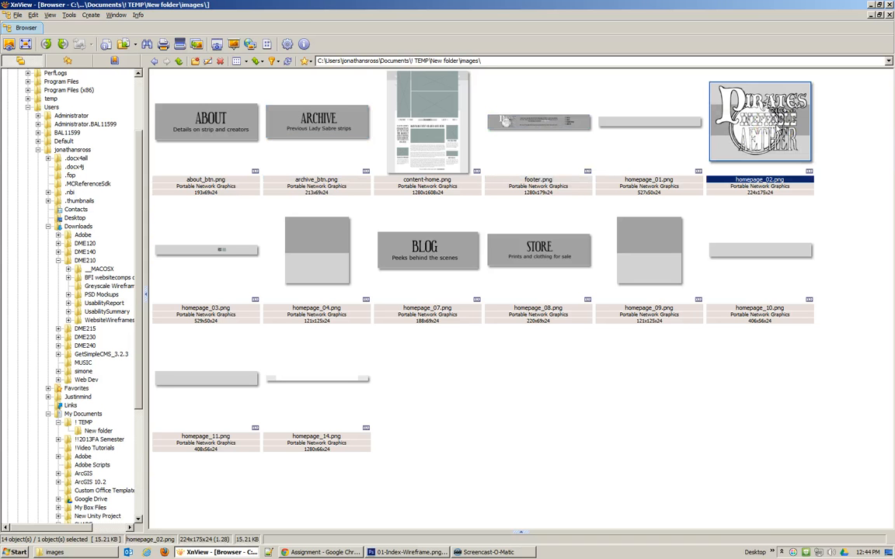
left_click(441, 118)
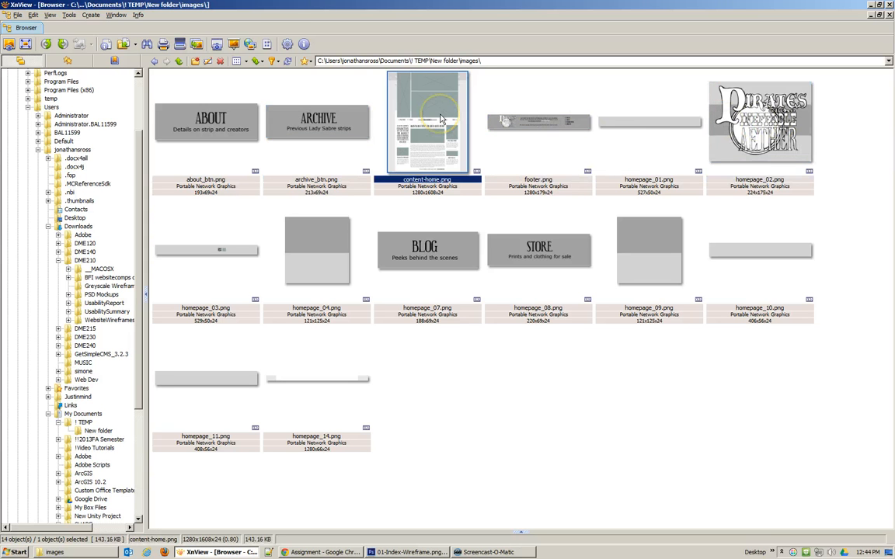
left_click(404, 257)
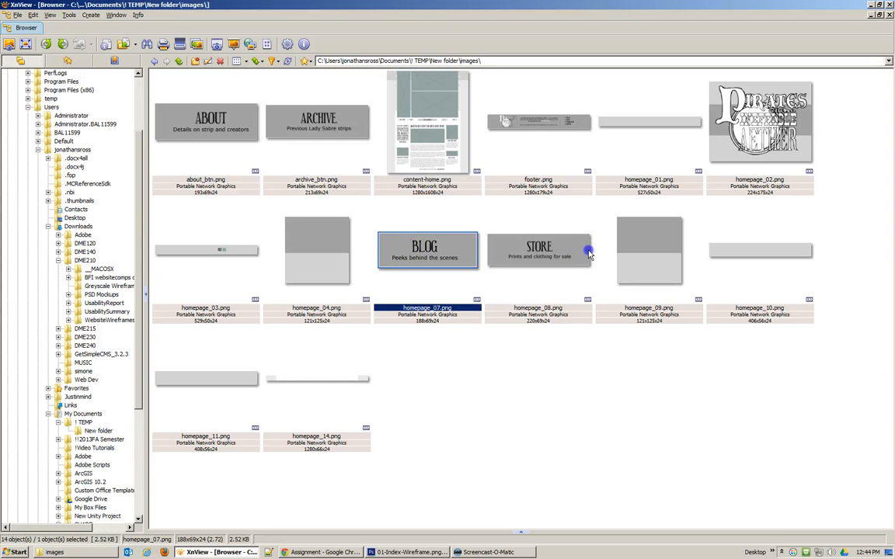
left_click(588, 248)
left_click(420, 264)
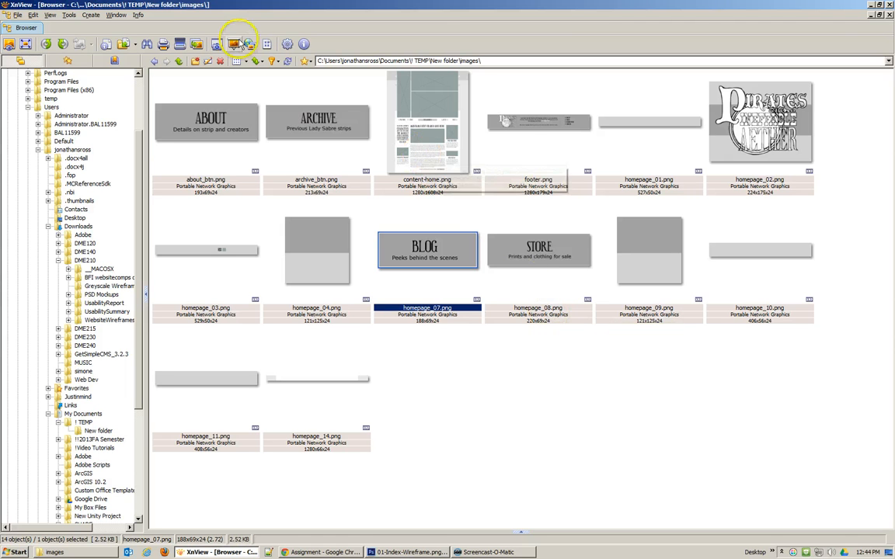
left_click(872, 5)
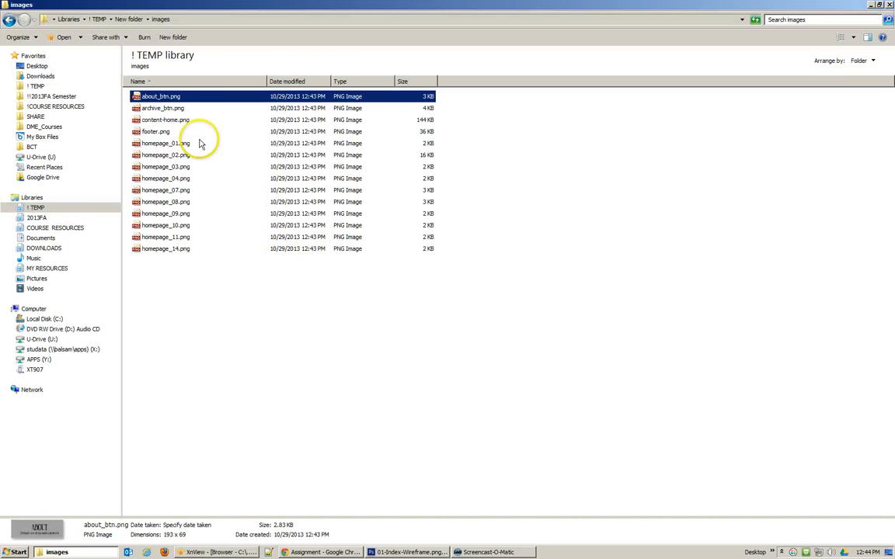
Step: Return to New folder in Windows Explorer and open homepage.html in Chrome
left_click(134, 18)
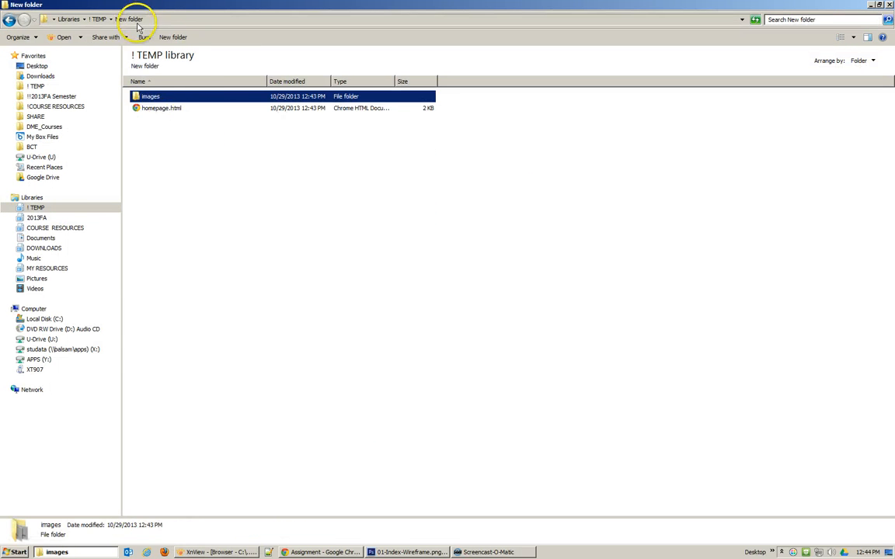
left_click(157, 110)
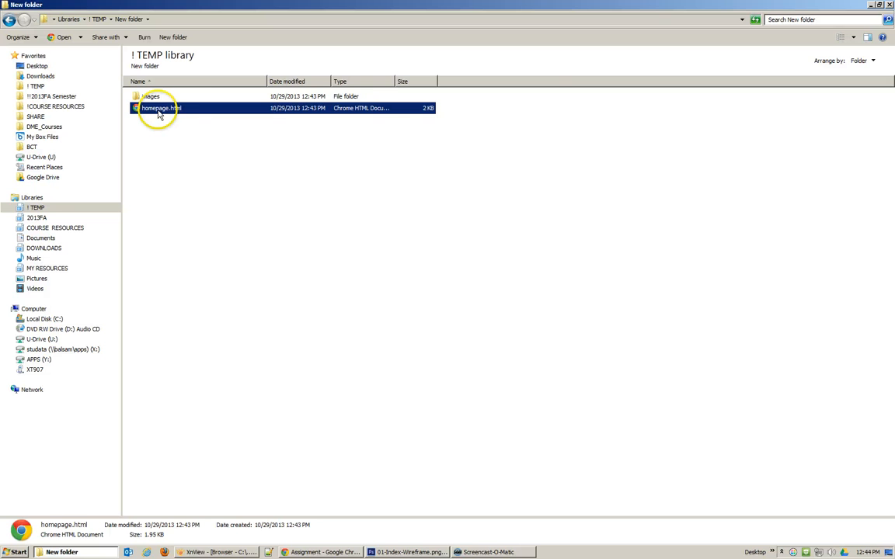
double_click(159, 113)
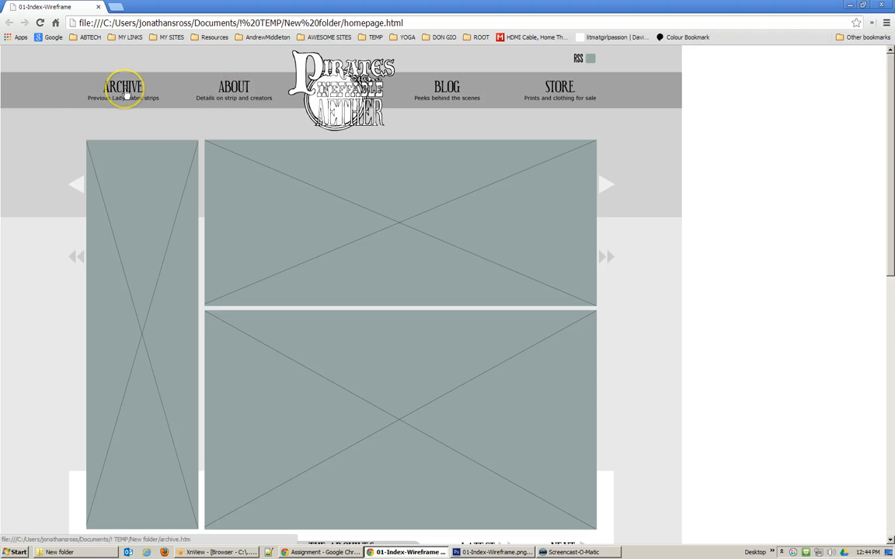
Step: Test the ARCHIVE and ABOUT navigation links on the exported page, returning to the homepage after each
left_click(124, 92)
left_click(9, 23)
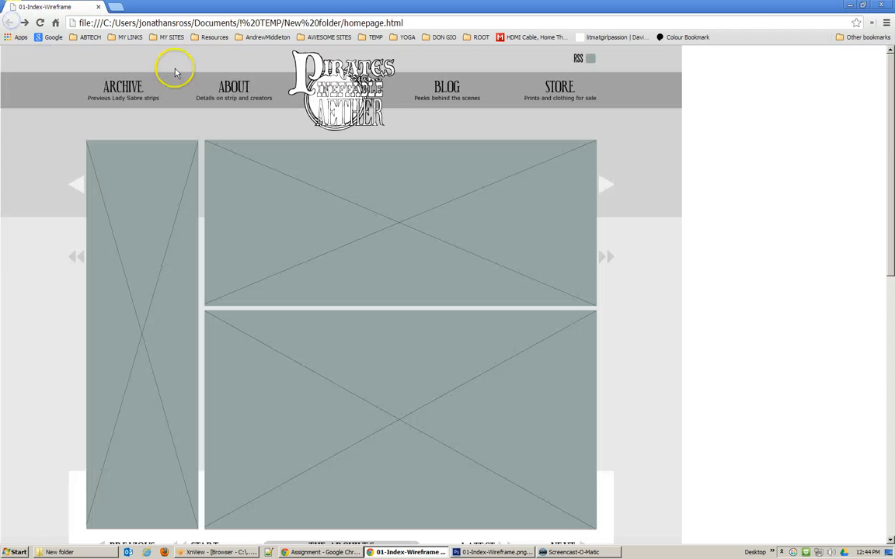
left_click(222, 88)
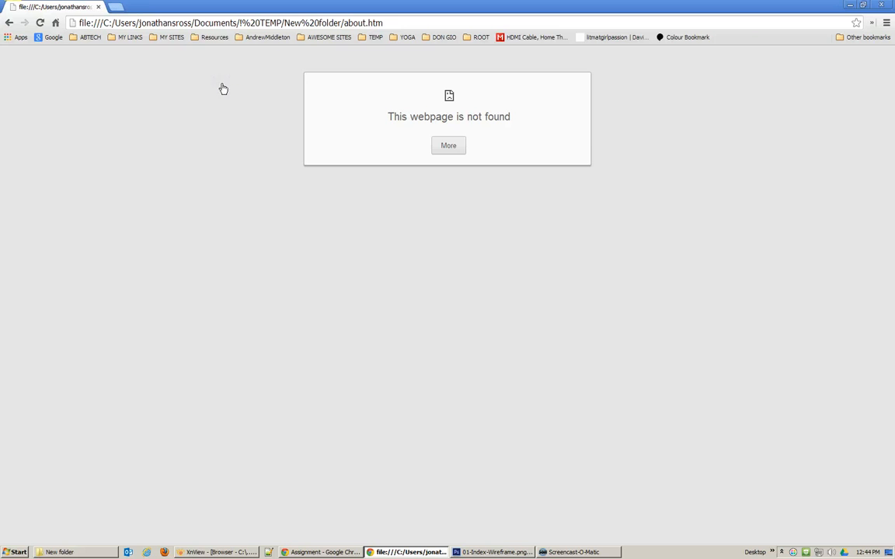
left_click(9, 22)
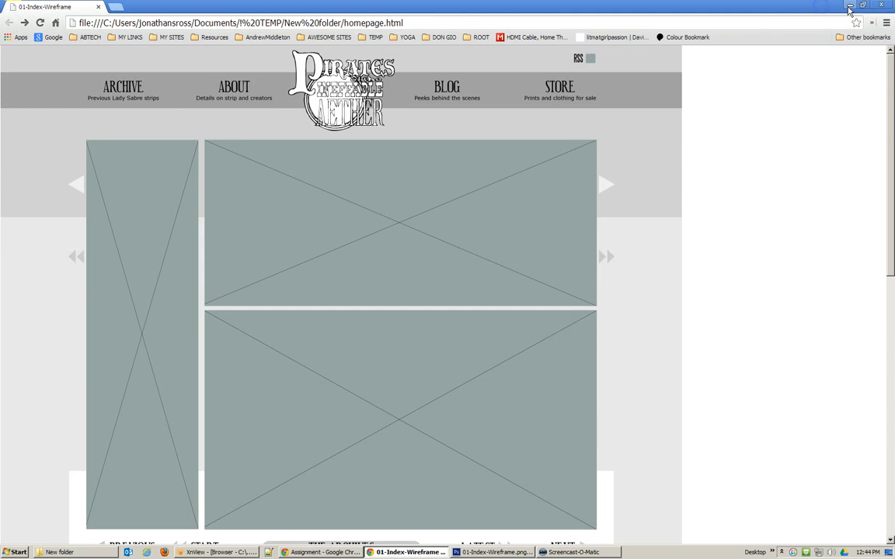
Step: Return to New folder in Windows Explorer and open homepage.html in a maximized Notepad++ window
left_click(848, 6)
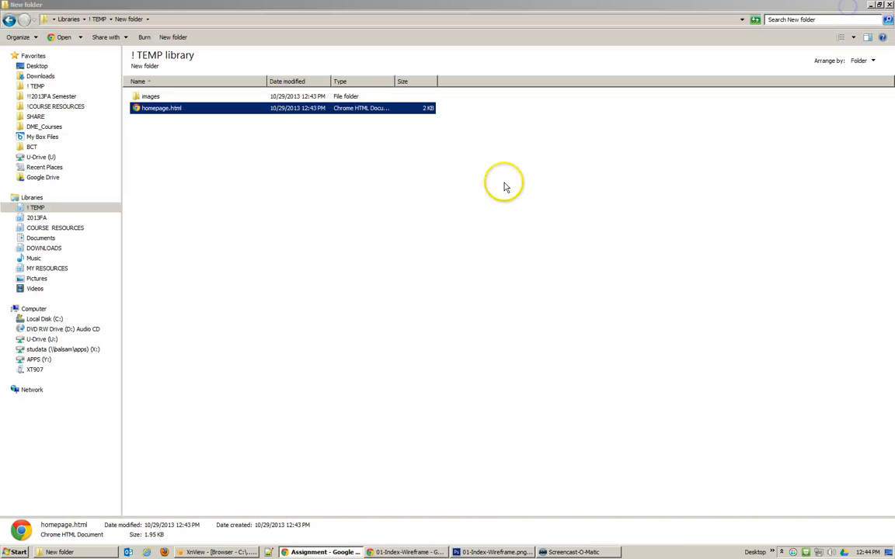
right_click(178, 110)
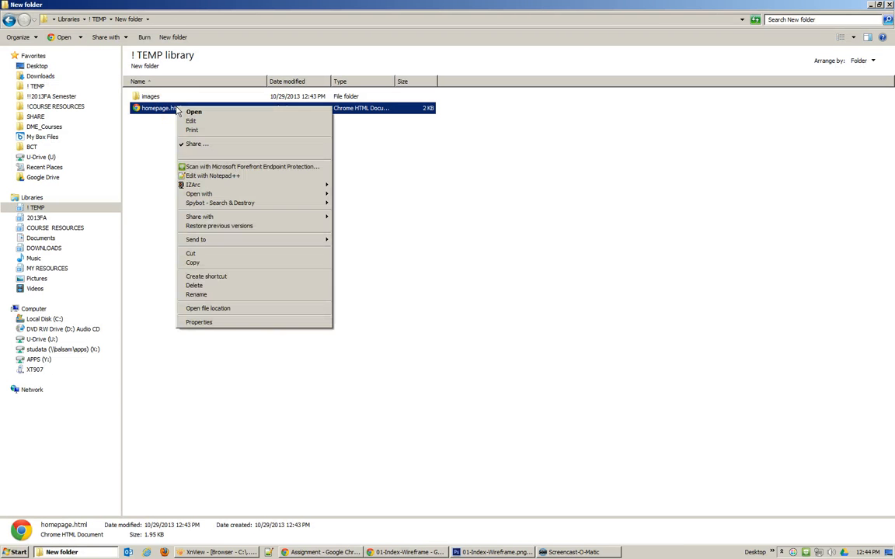
left_click(230, 176)
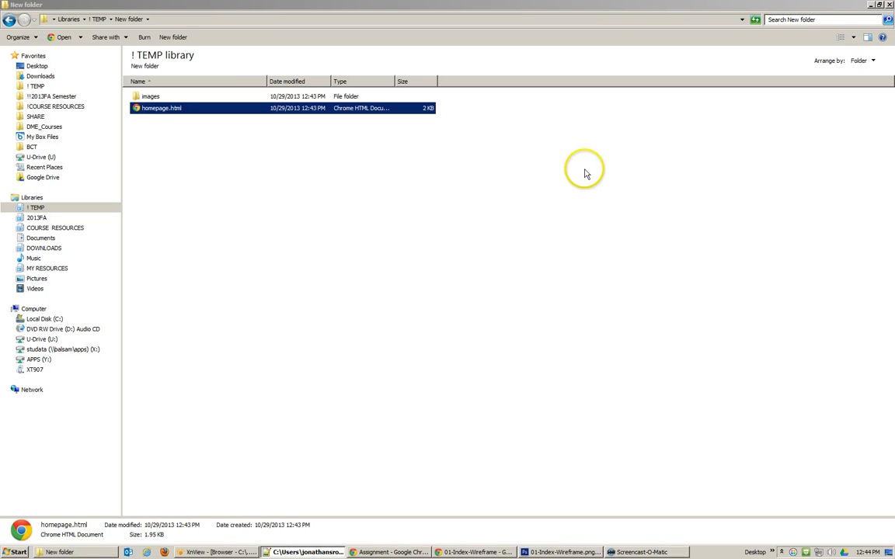
left_click_drag(894, 43, 269, 50)
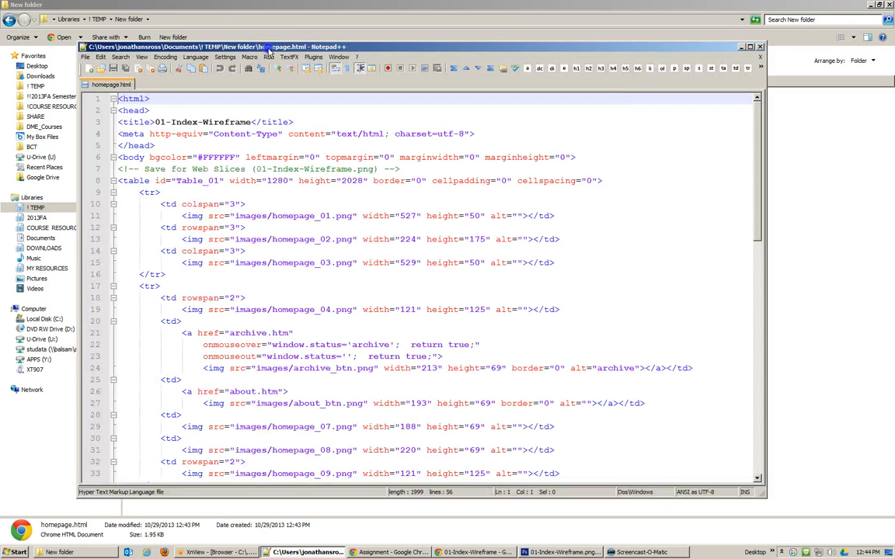
double_click(309, 49)
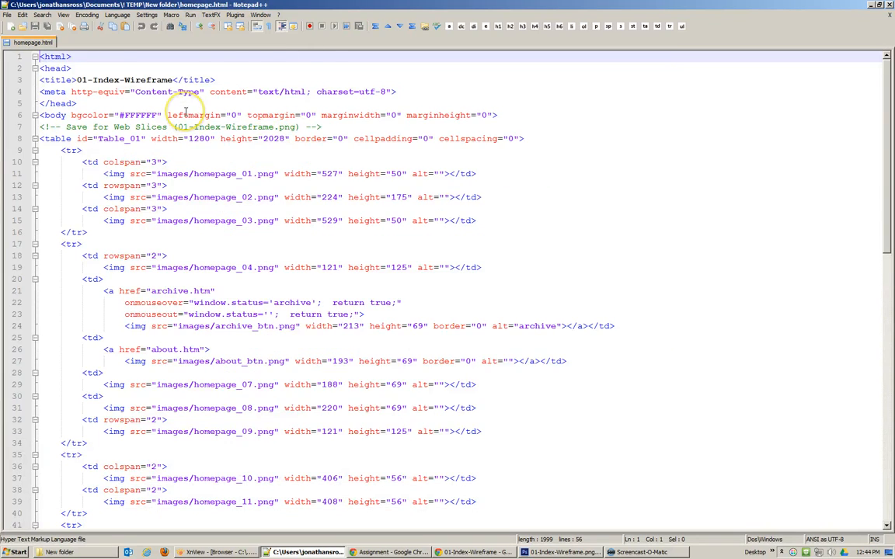
Step: Read through the exported table markup in homepage.html and highlight the Save for Web Slices comment above the table
scroll(185, 111, "down", 9)
scroll(203, 137, "up", 4)
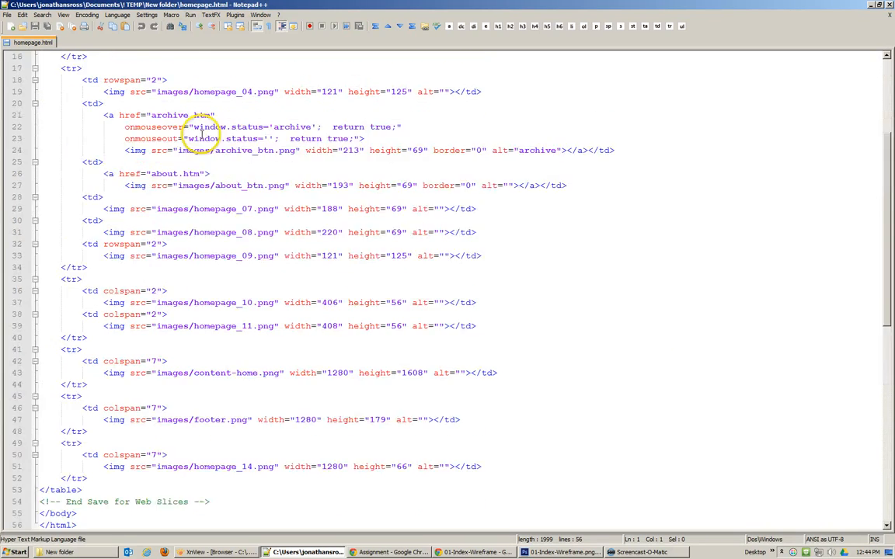
scroll(203, 137, "up", 5)
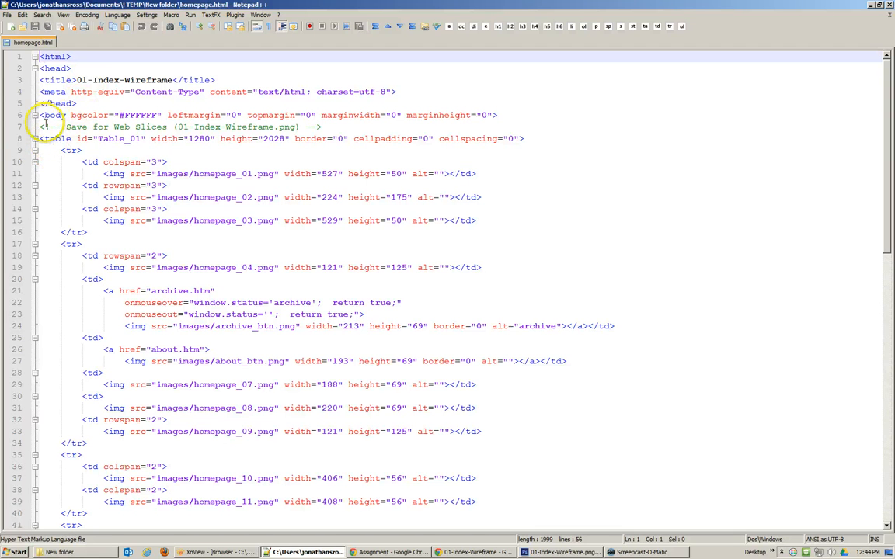
left_click_drag(39, 126, 310, 126)
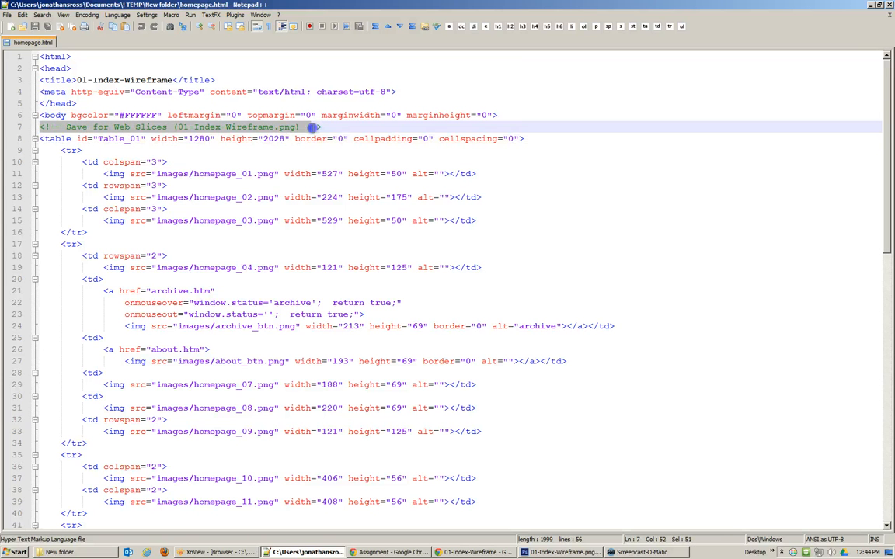
left_click(331, 127)
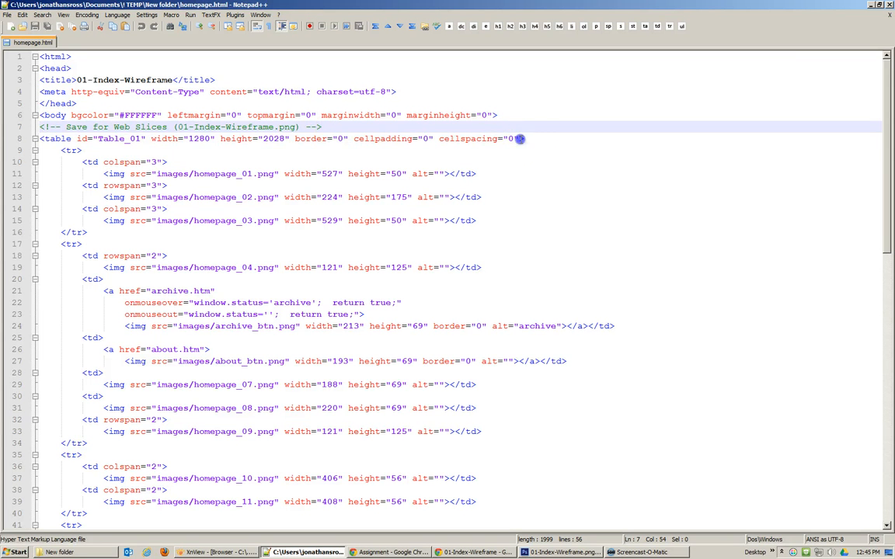
Step: Add style="margin:0 auto" to the opening Table_01 tag and save homepage.html
left_click(520, 139)
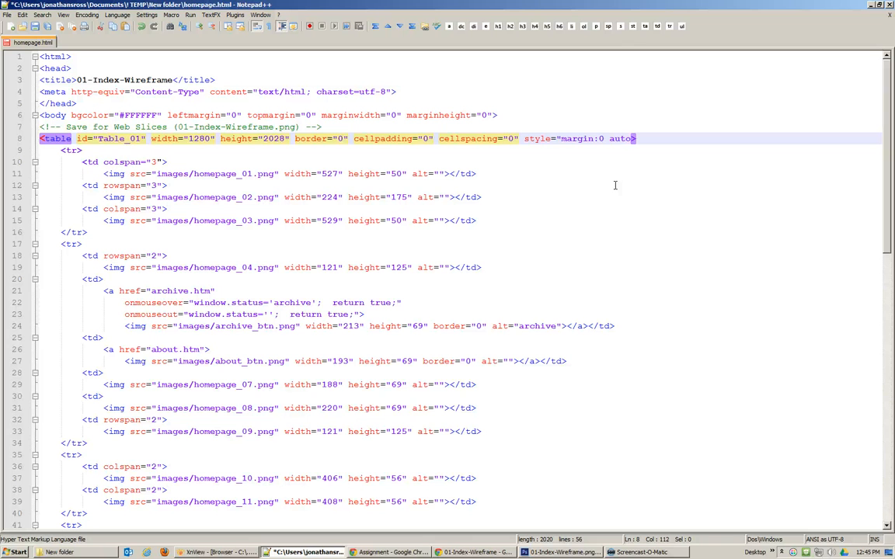
left_click(615, 185)
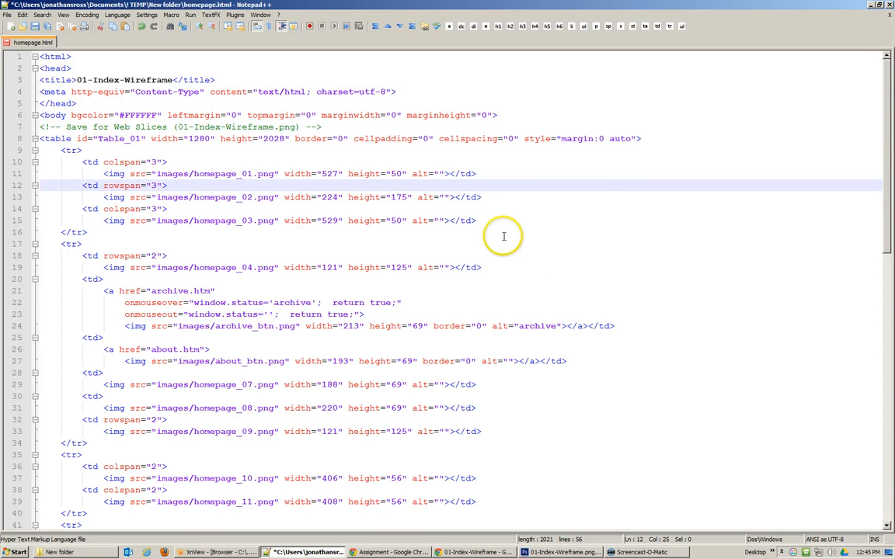
key("ctrl+s")
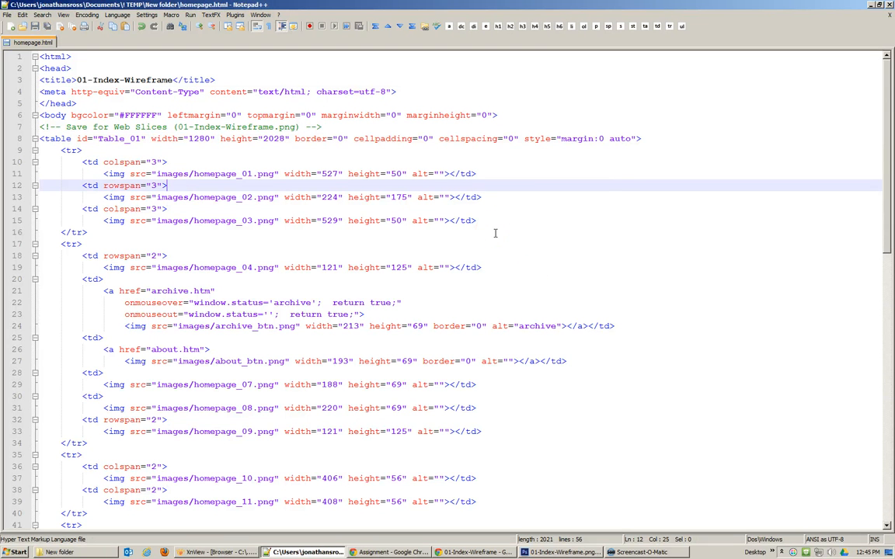
Step: Find and highlight the content-home.png image reference in the code, and return to New folder in Windows Explorer
scroll(495, 233, "down", 1)
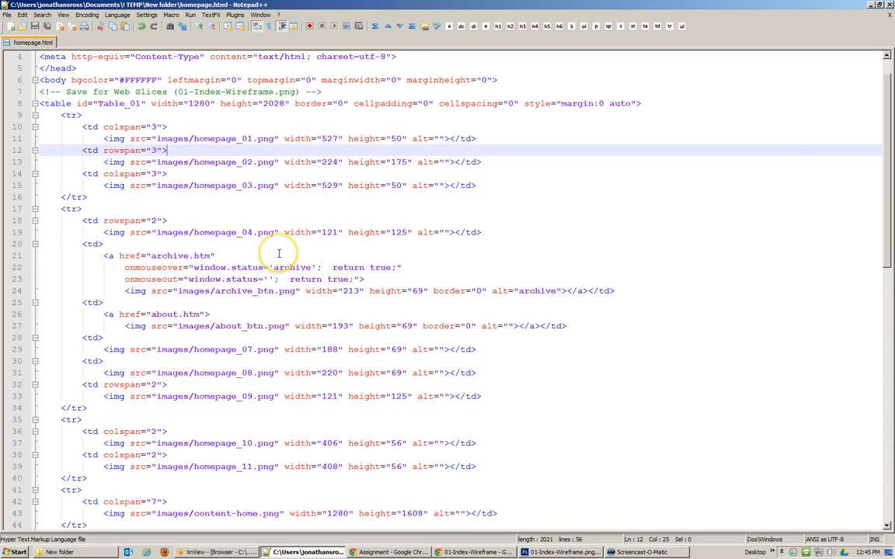
scroll(279, 253, "down", 4)
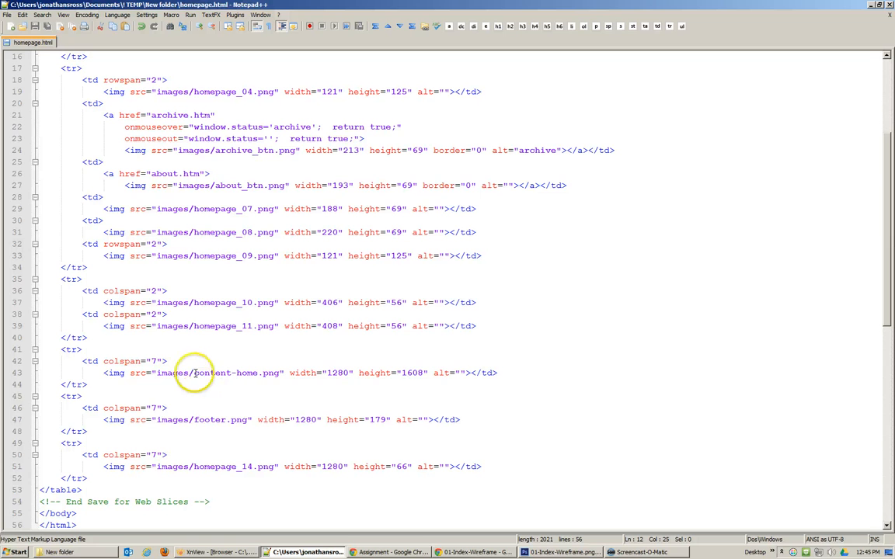
left_click_drag(194, 373, 274, 376)
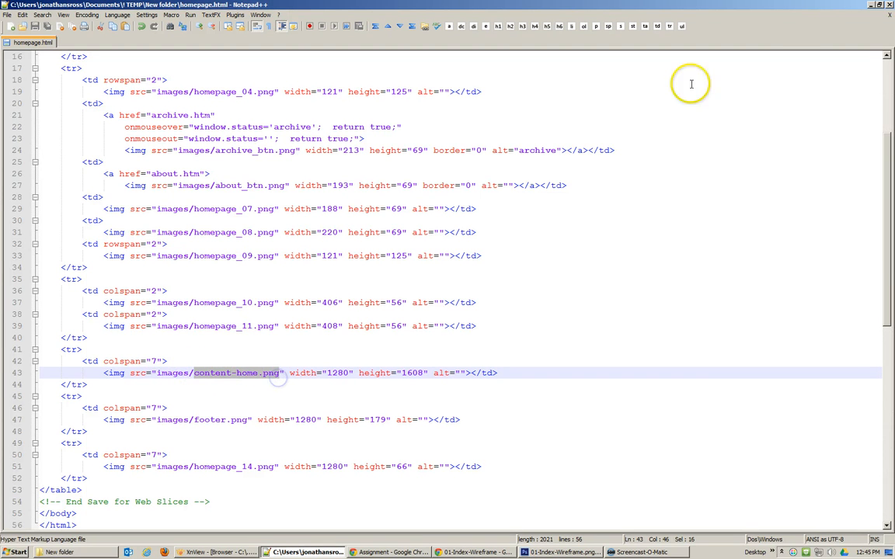
left_click(872, 6)
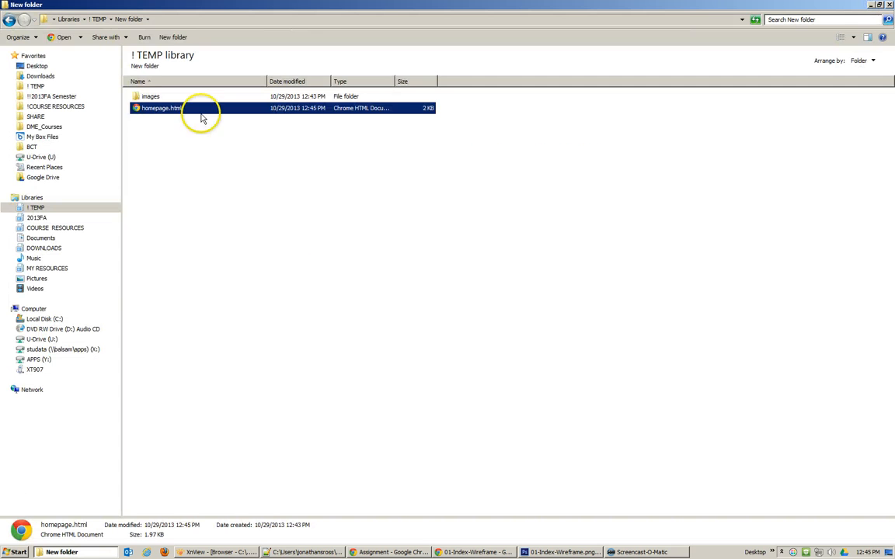
Step: Switch to XnView, open 03-Blog-Wireframe.png from the Greyscale Wireframes (ineffableaether) folder, and crop it to the full-width content between header and footer, about 1280 × 1410 pixels
left_click(221, 553)
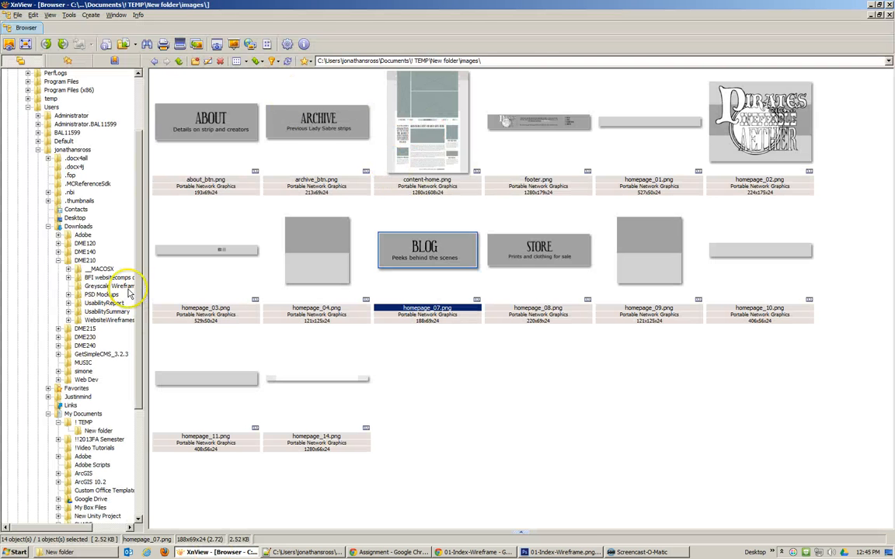
left_click(105, 286)
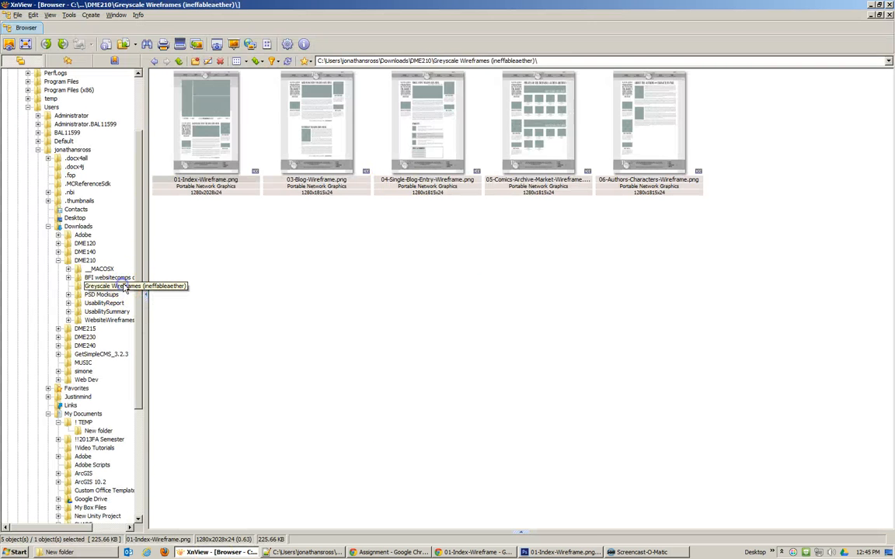
double_click(321, 122)
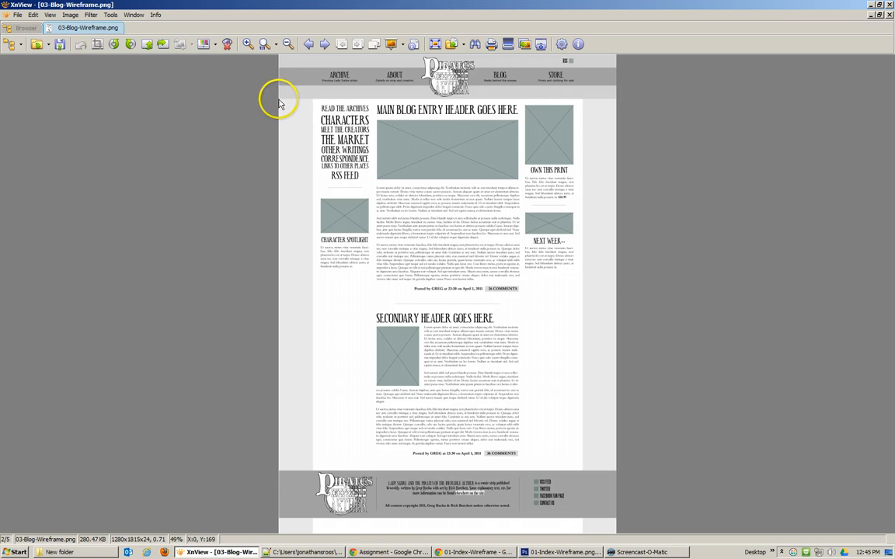
left_click_drag(279, 103, 645, 472)
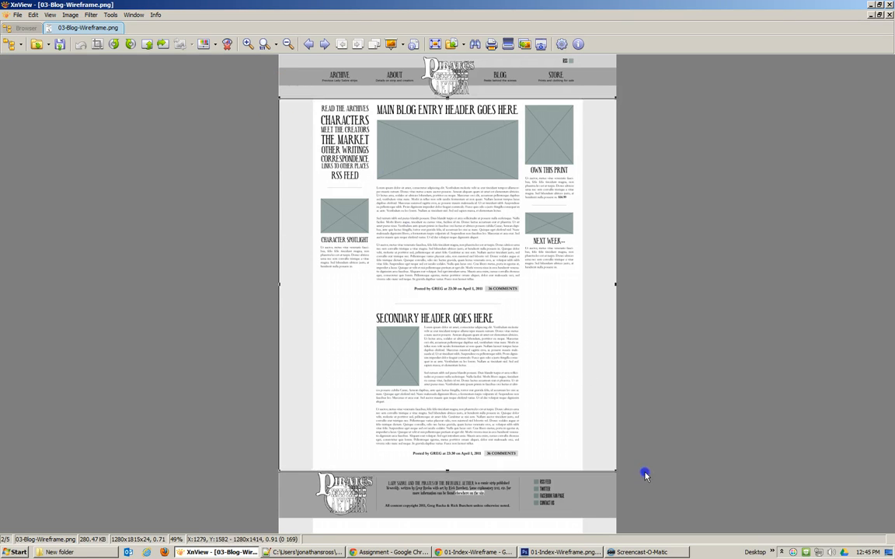
left_click(96, 44)
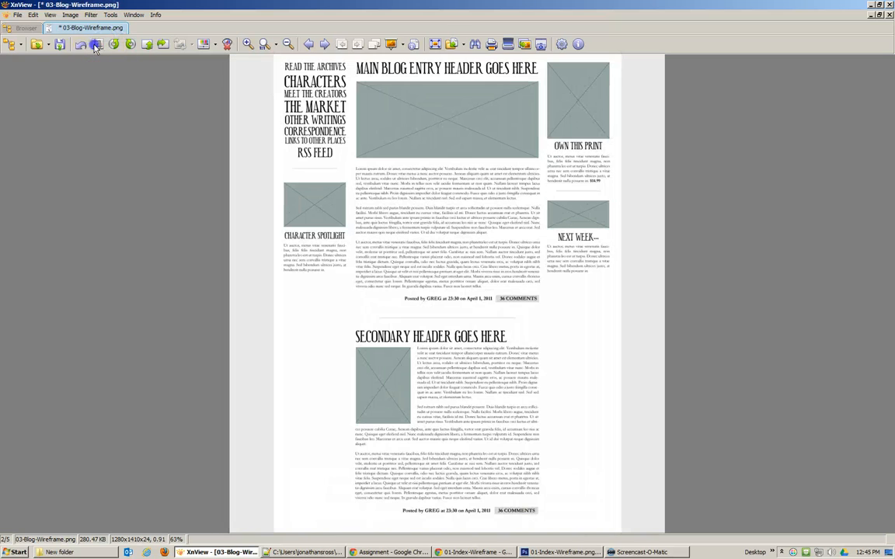
Step: Export the cropped blog wireframe as a PNG named content-blog.png in New folder's images folder, and return to the wireframe thumbnails
left_click(17, 15)
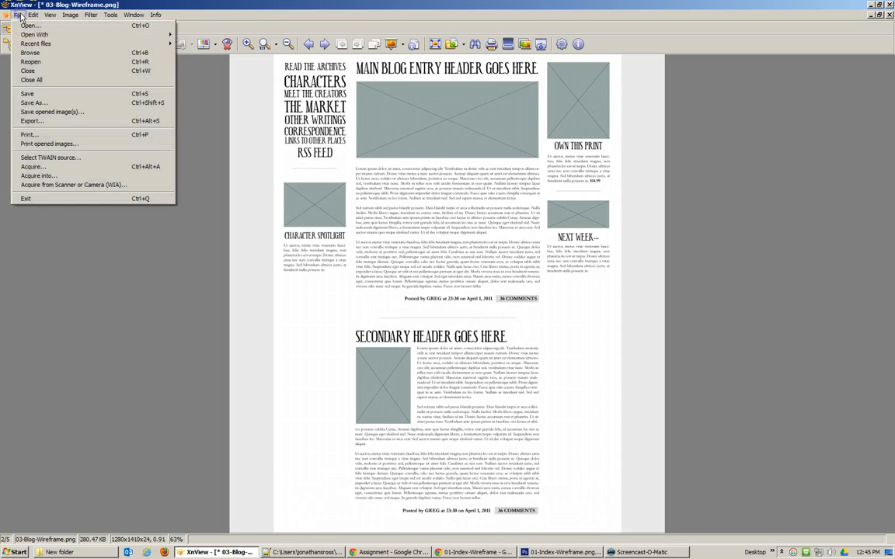
left_click(47, 109)
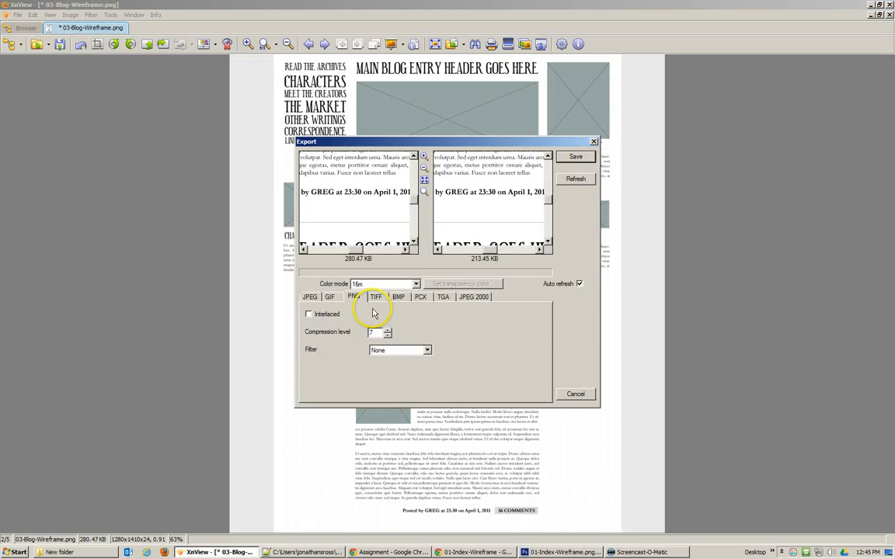
left_click(583, 158)
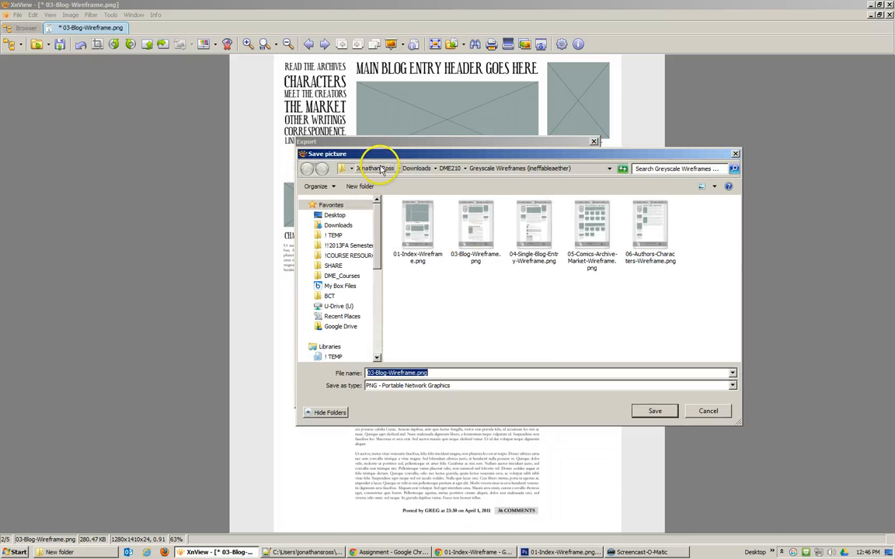
left_click(333, 235)
double_click(414, 257)
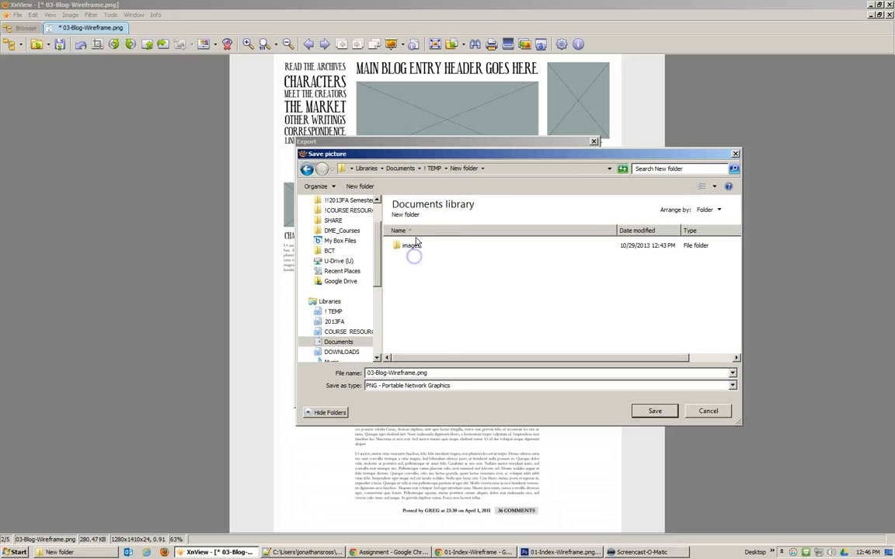
double_click(411, 247)
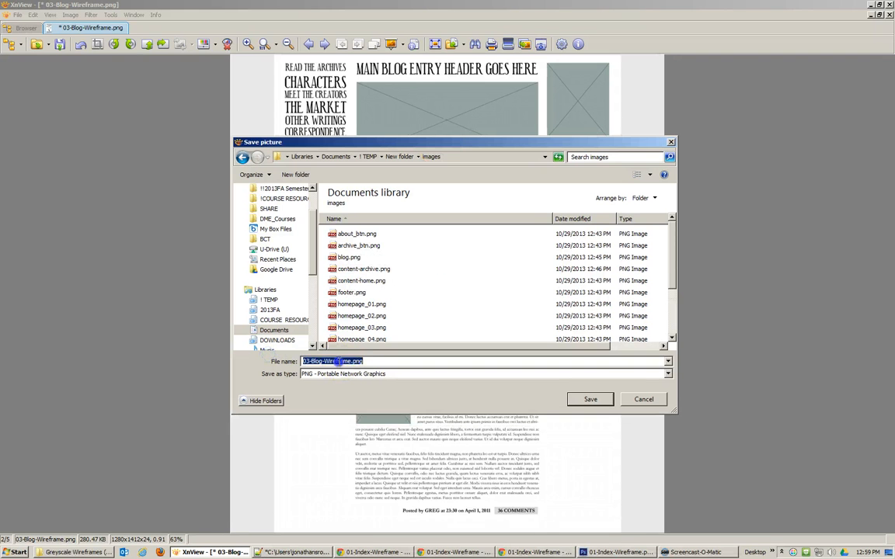
left_click(351, 361)
left_click_drag(352, 361, 265, 357)
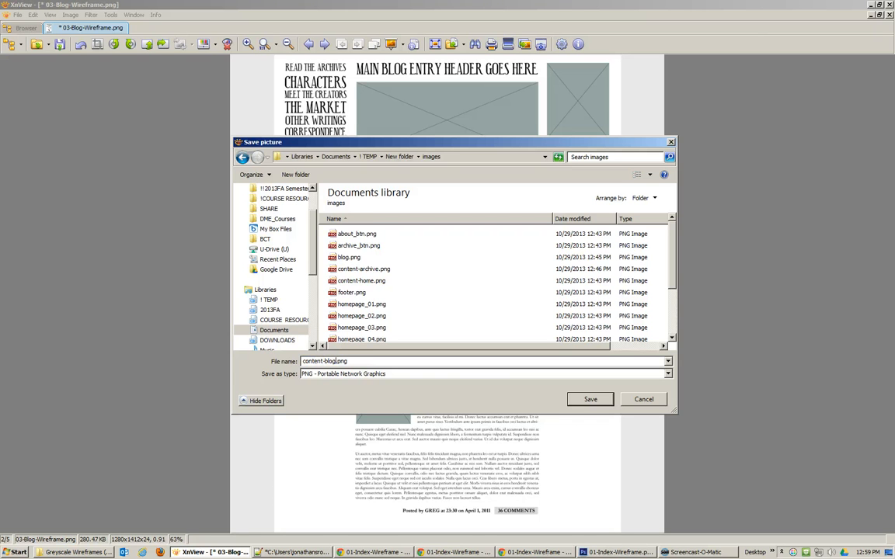
key("Return")
double_click(394, 176)
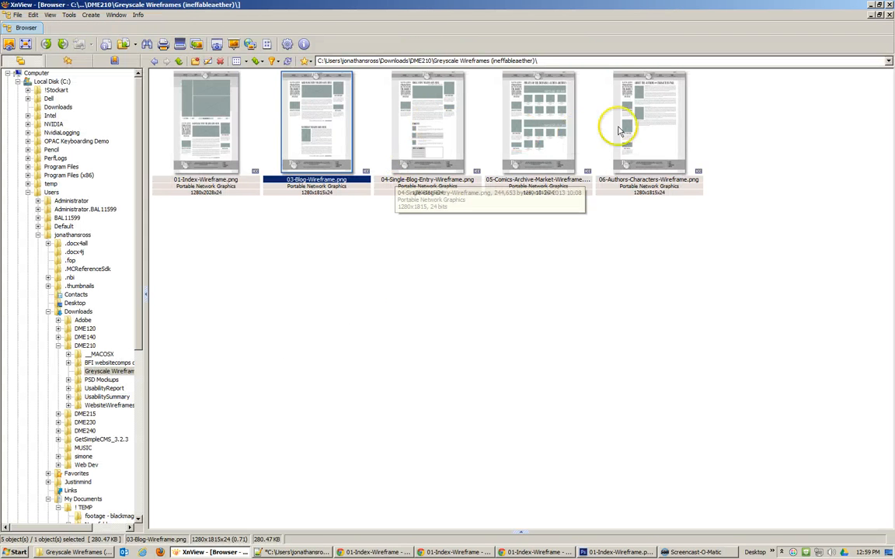
Step: Open 06-Authors-Characters-Wireframe.png and crop it to the full-width content between header and footer, about 1280 × 1414 pixels
left_click(513, 104)
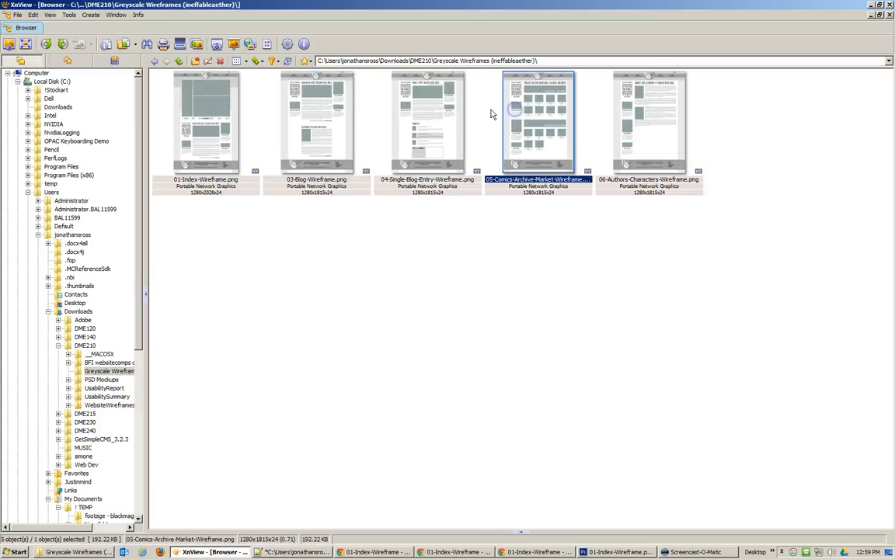
double_click(440, 190)
scroll(448, 183, "down", 2)
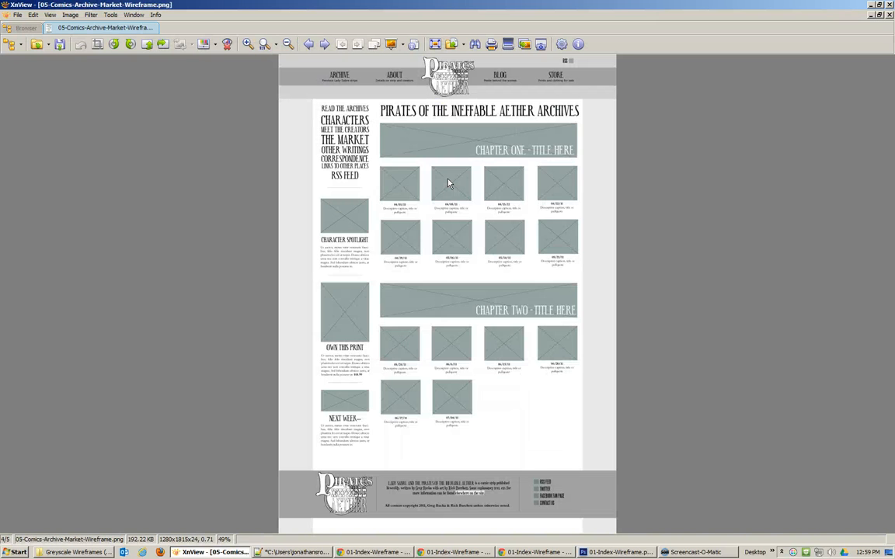
scroll(448, 183, "up", 2)
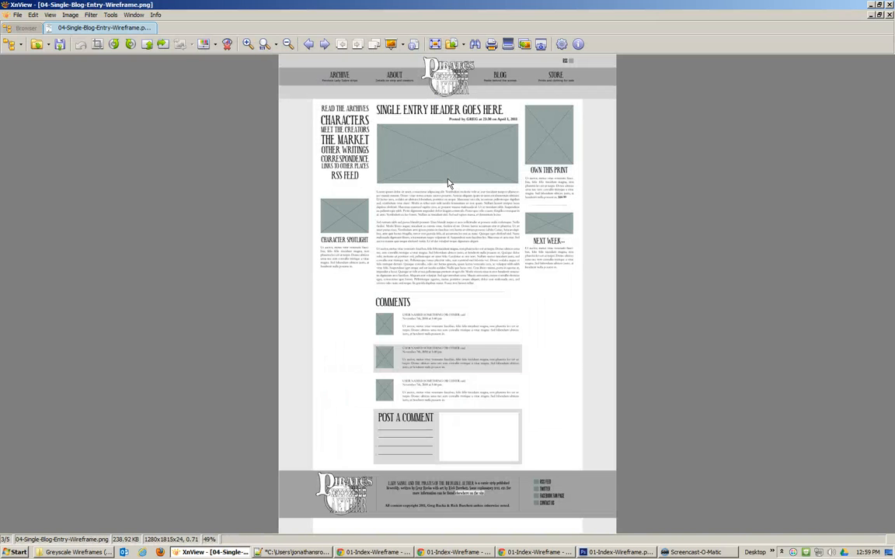
scroll(448, 183, "down", 2)
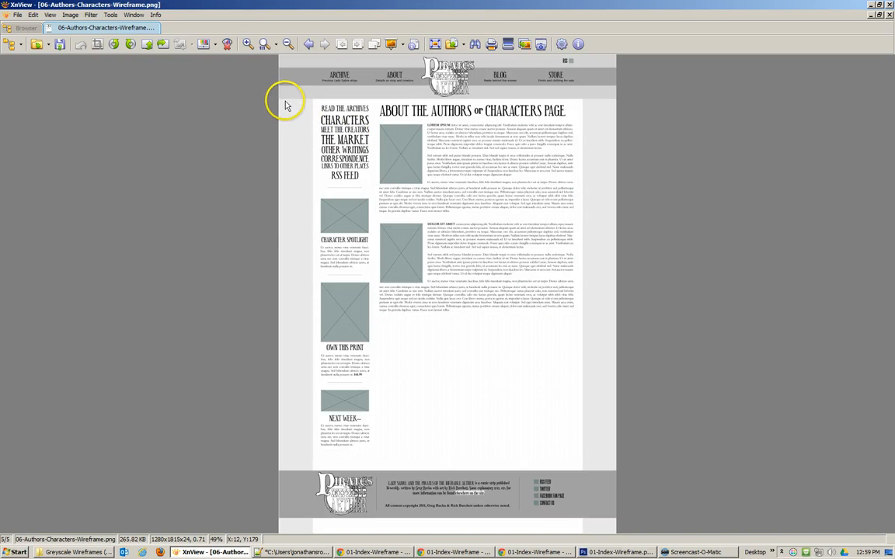
left_click_drag(279, 101, 640, 468)
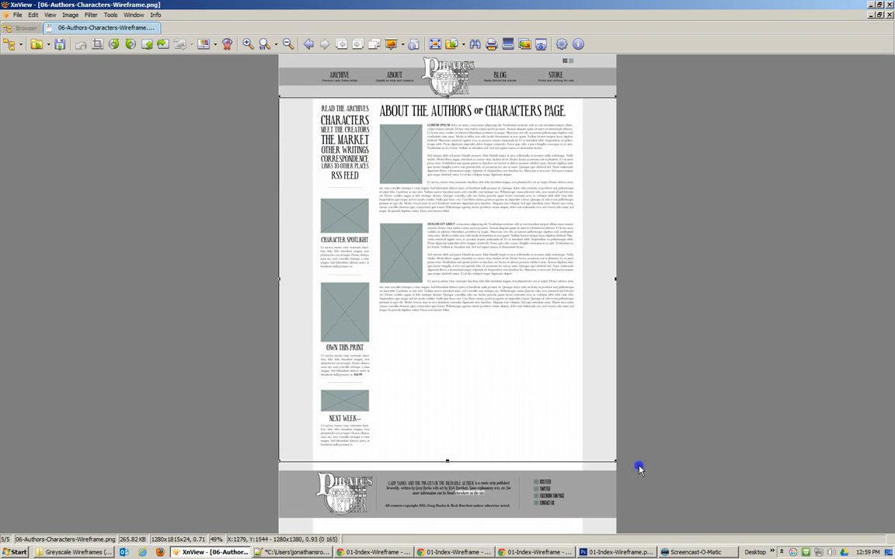
left_click(97, 44)
Step: Export the cropped authors wireframe as a PNG named content-about.png in New folder's images folder, and return to the wireframe thumbnails
left_click(17, 15)
left_click(41, 121)
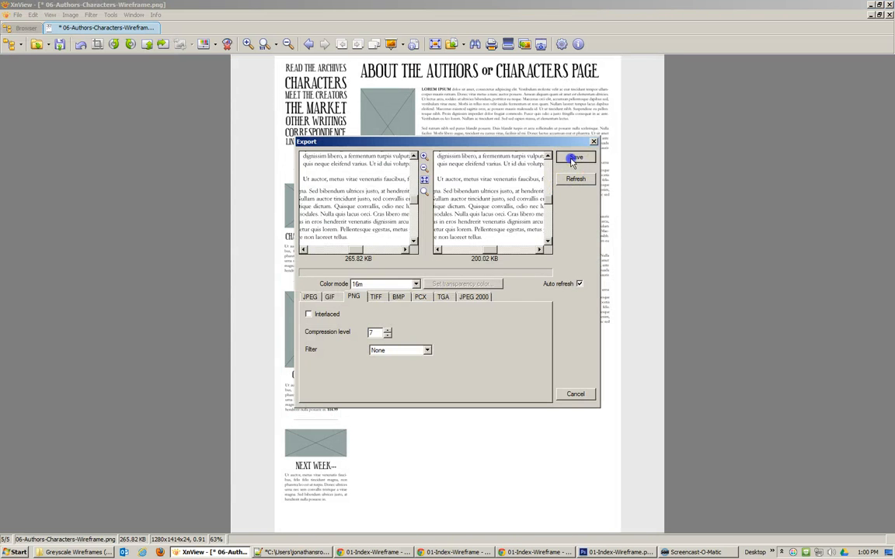
left_click(575, 157)
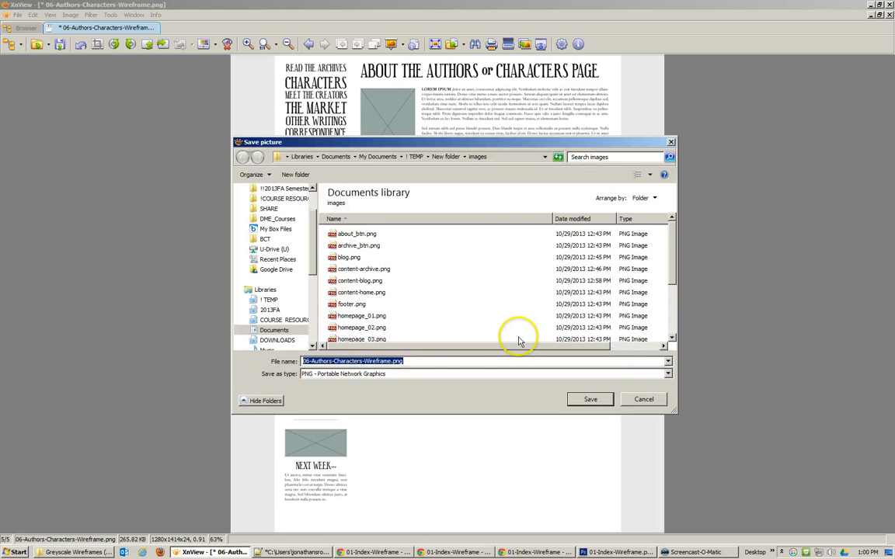
type("conte")
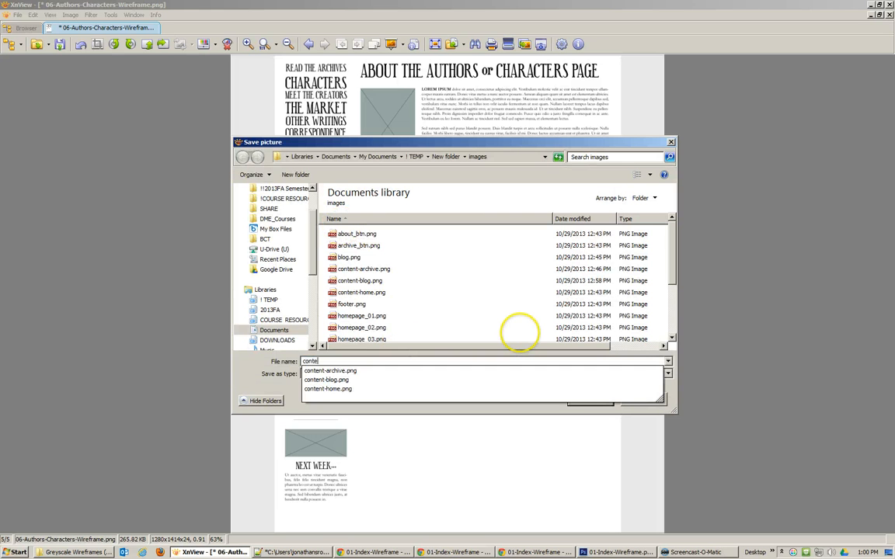
type("nt-about")
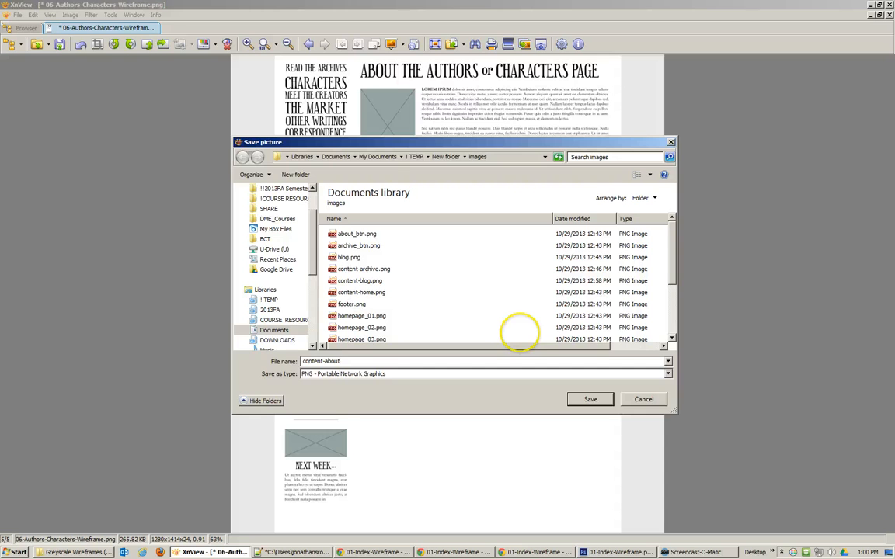
key("Return")
double_click(459, 243)
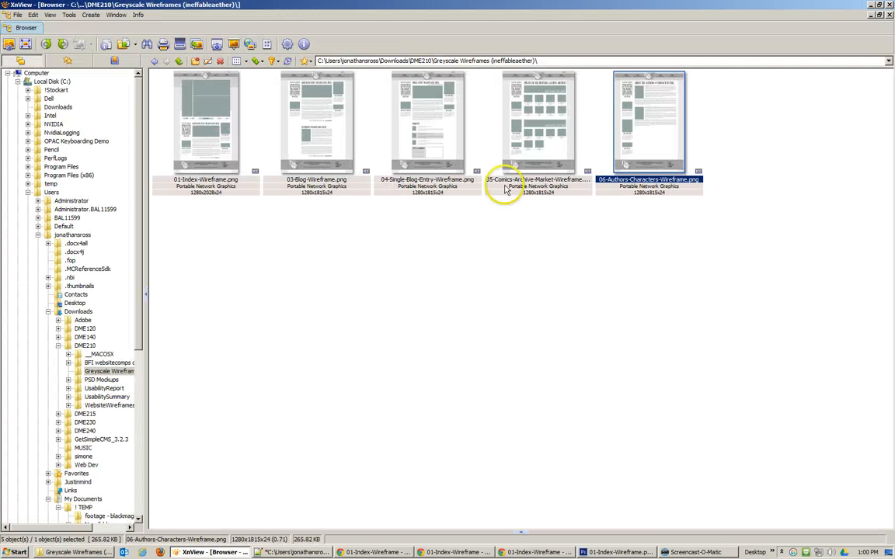
Step: Open 05-Comics-Archive-Market-Wireframe.png and crop it to the full-width content between header and footer, about 1280 × 1412 pixels
double_click(311, 134)
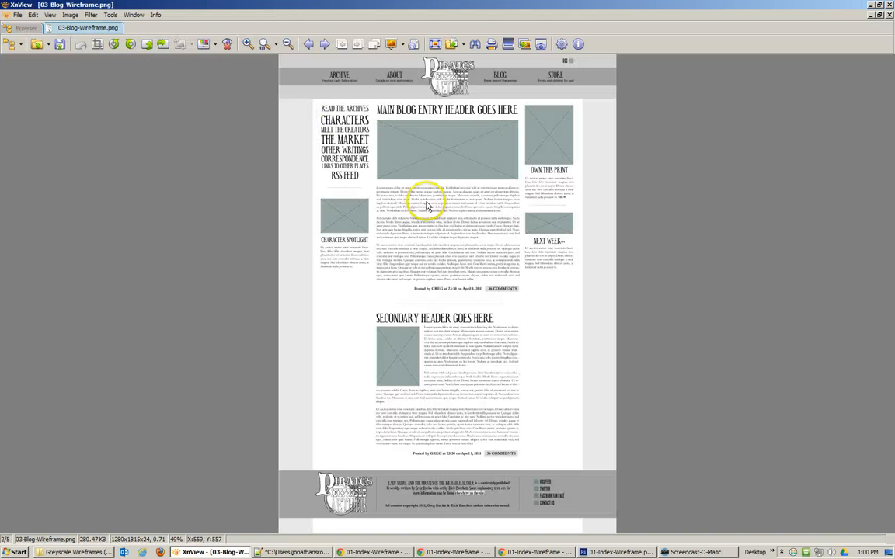
key("Page_Down")
key("Page_Down")
key("Page_Down")
key("Page_Up")
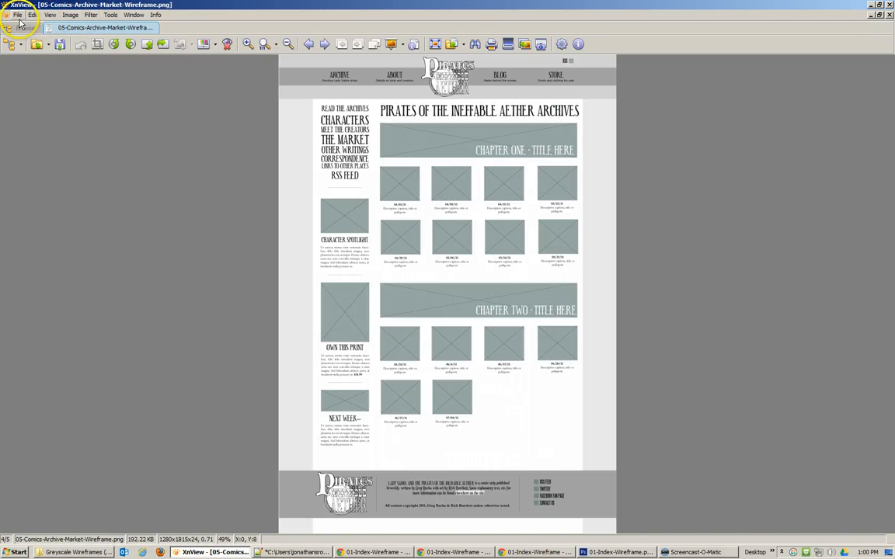
left_click_drag(279, 99, 680, 474)
left_click(97, 45)
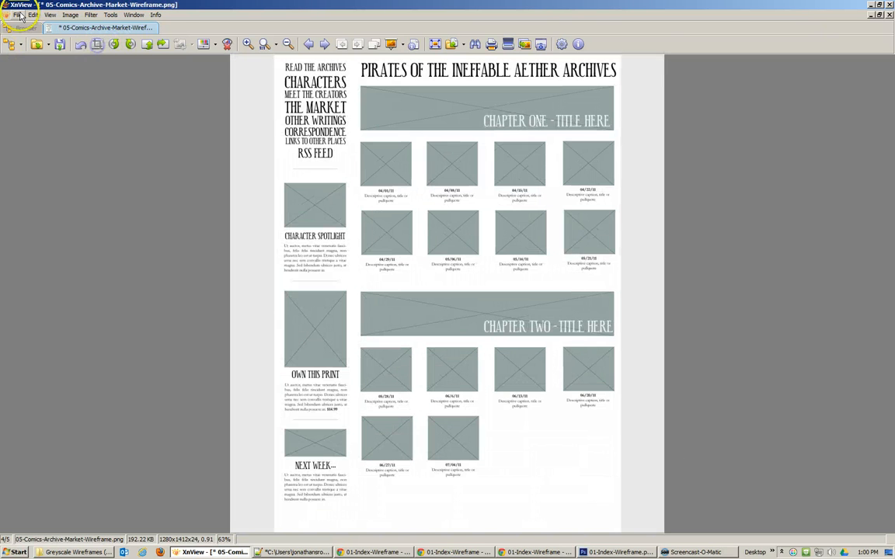
Step: Export the cropped archive wireframe as a PNG, overwriting content-archive.png in New folder's images folder
left_click(16, 15)
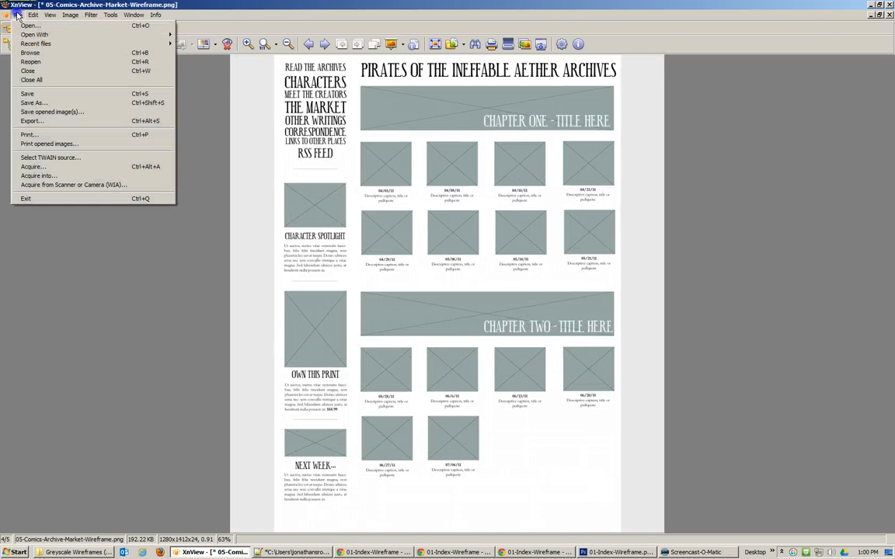
left_click(35, 120)
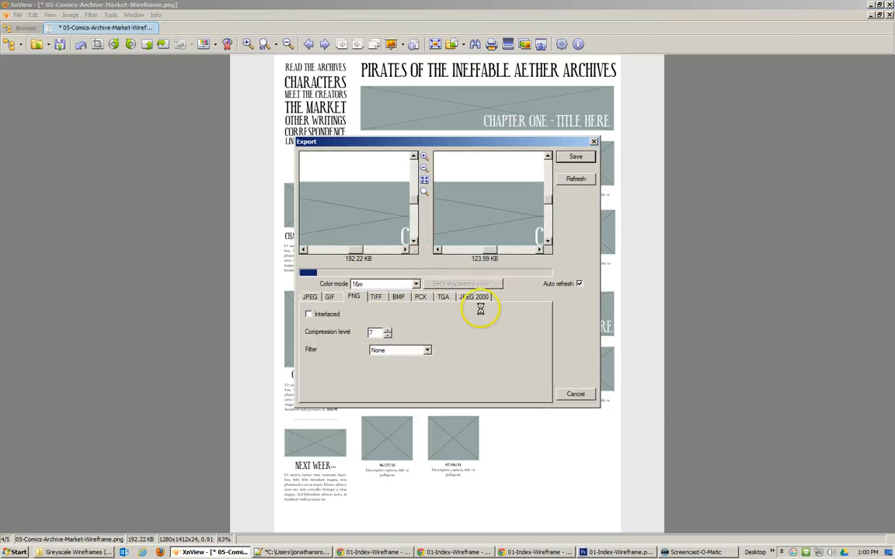
left_click(572, 154)
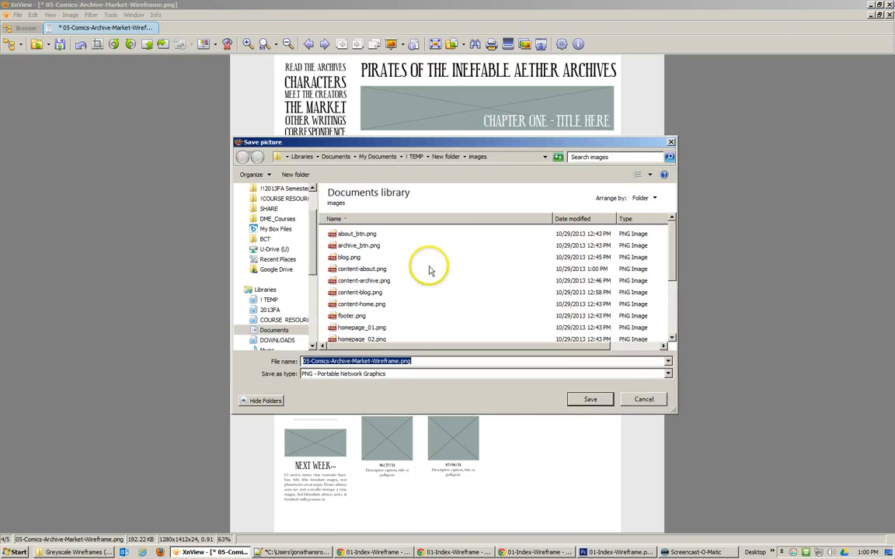
left_click(363, 281)
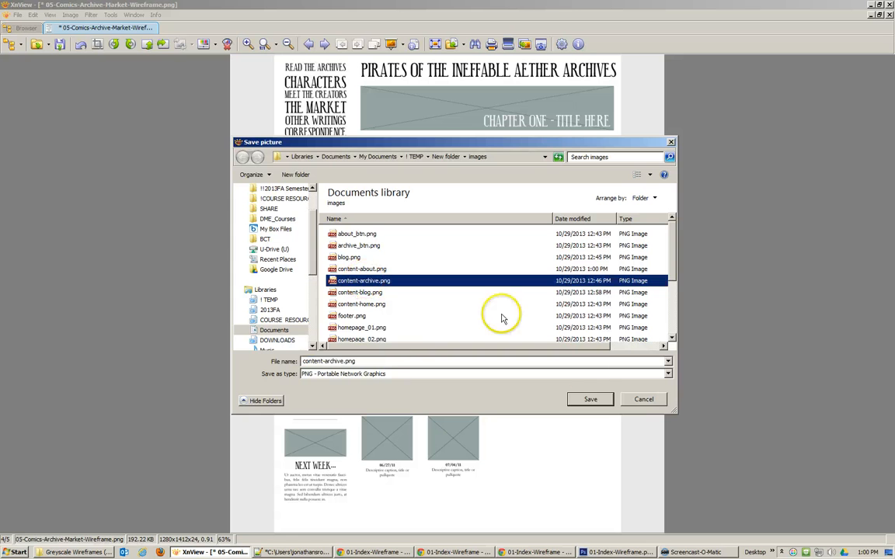
left_click(590, 399)
left_click(489, 281)
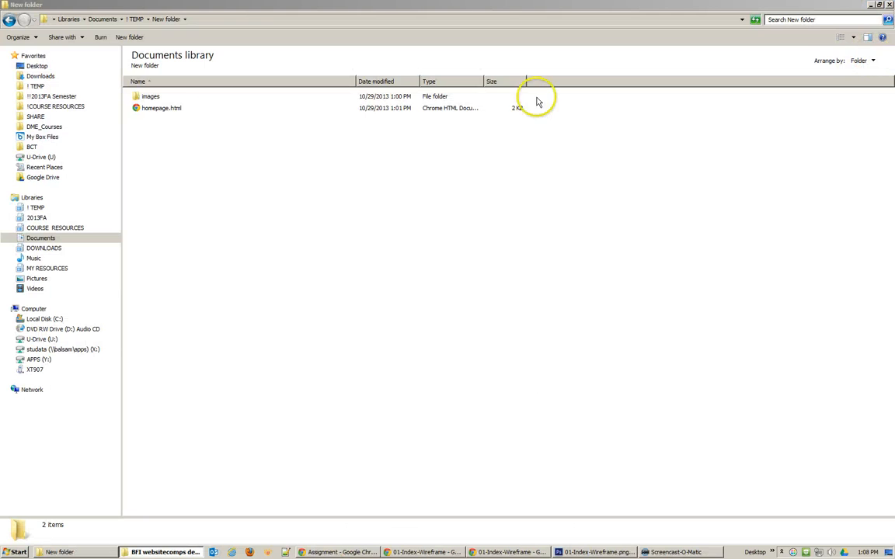
Step: In Windows Explorer, check the content-about, content-archive, content-blog and content-home PNG files in New folder's images folder
left_click(178, 109)
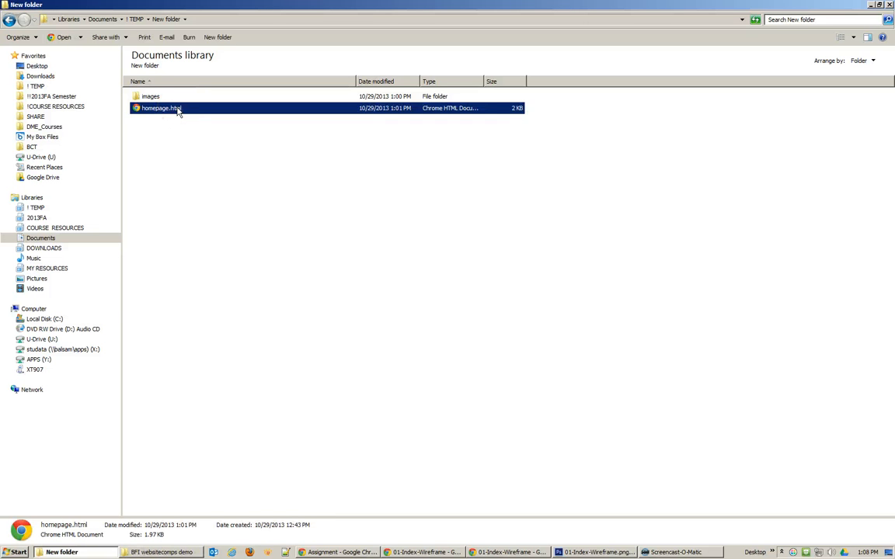
double_click(148, 97)
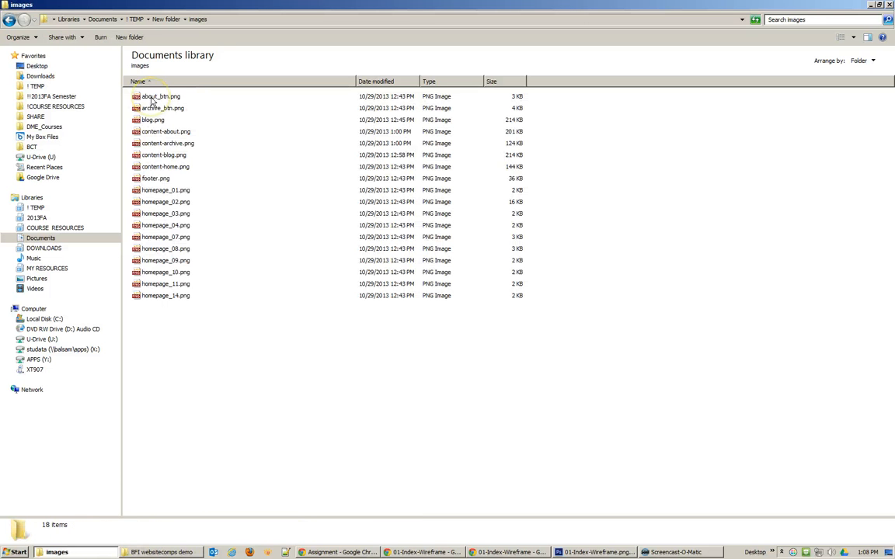
left_click(165, 133)
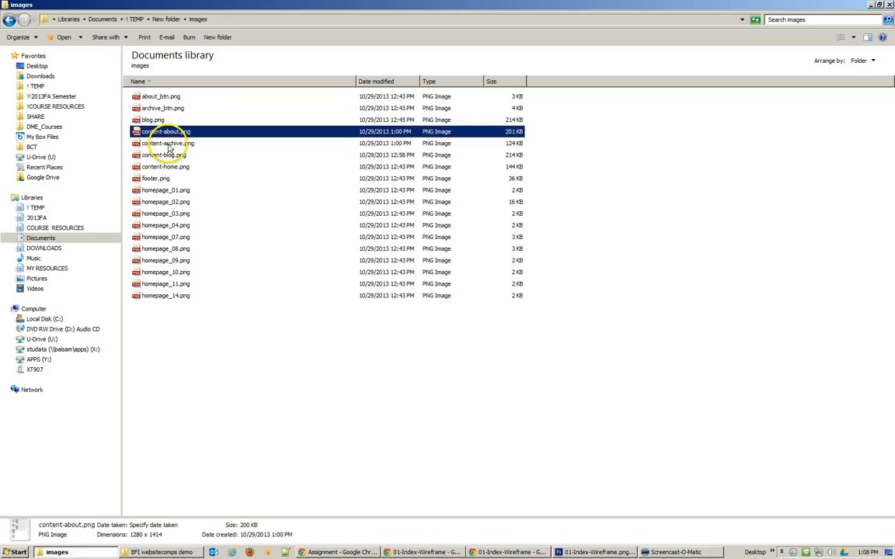
left_click(168, 144)
left_click(169, 156)
left_click(172, 167)
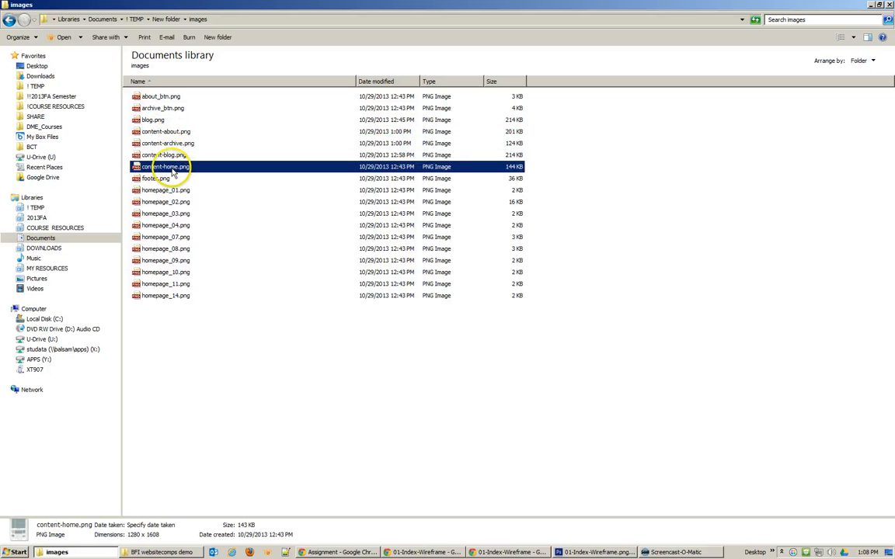
Step: Open homepage.html from New folder in Notepad++ and compare its archive.html and about.html link targets with the folder's files
left_click(155, 18)
left_click(149, 110)
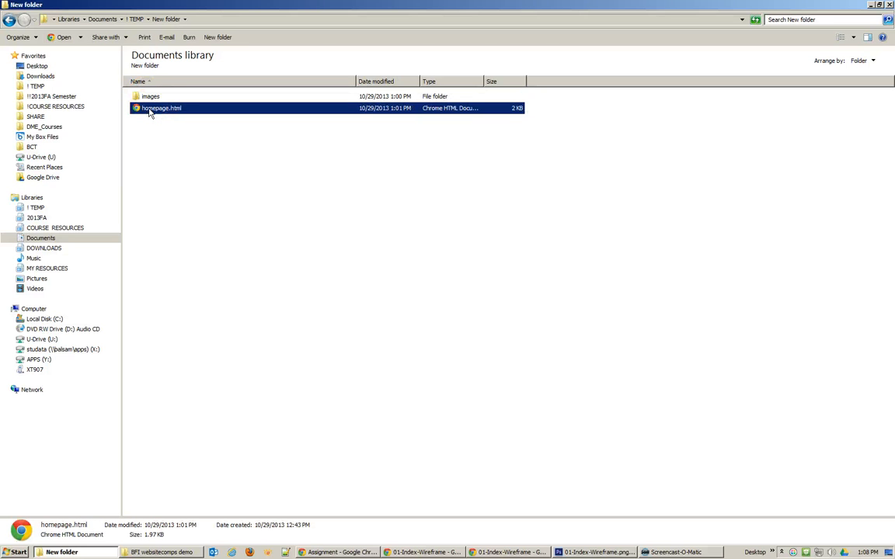
right_click(150, 111)
left_click(200, 179)
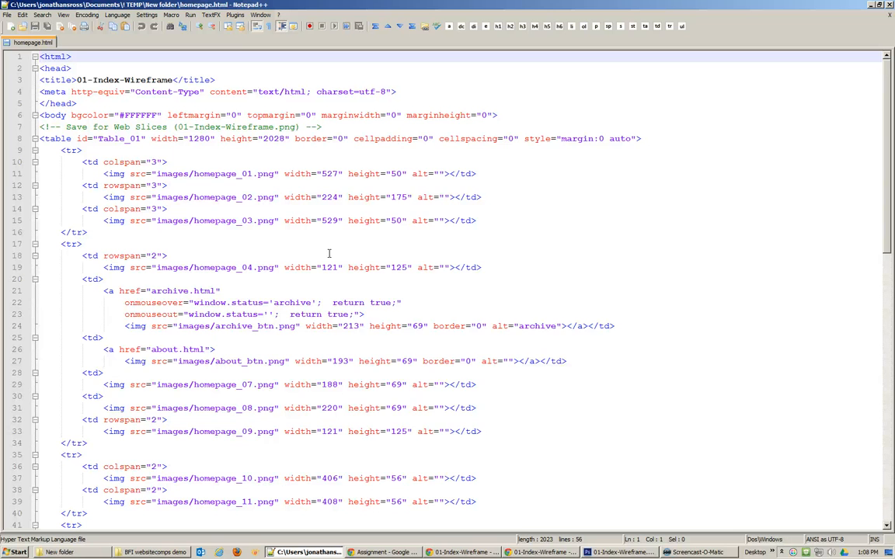
scroll(328, 254, "down", 1)
left_click(212, 256)
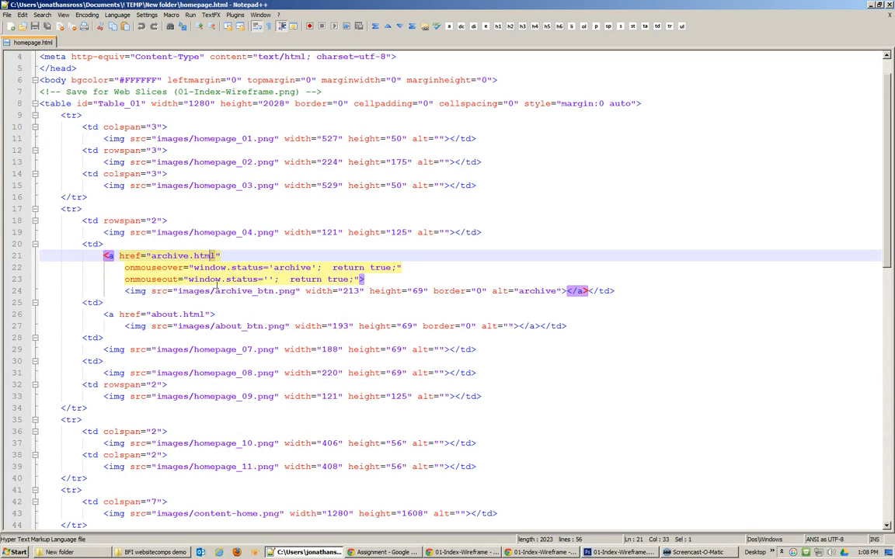
left_click(203, 314)
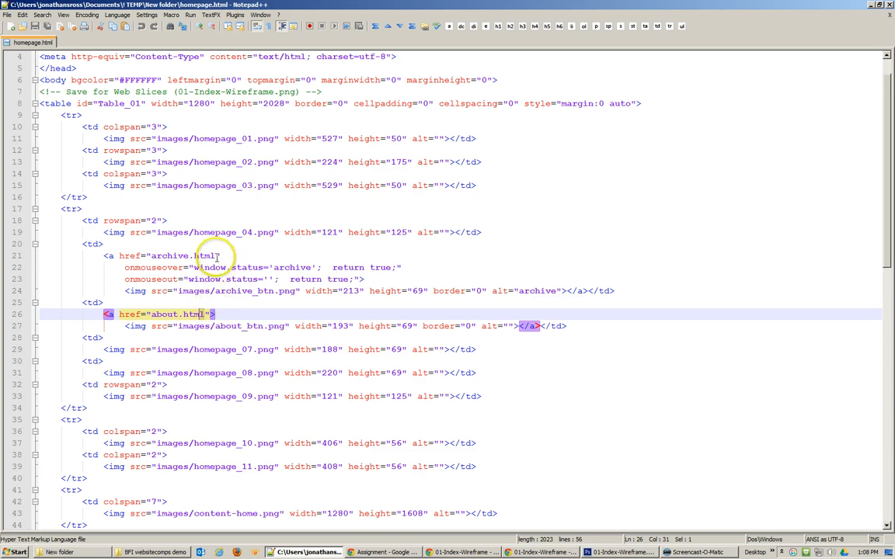
left_click(870, 6)
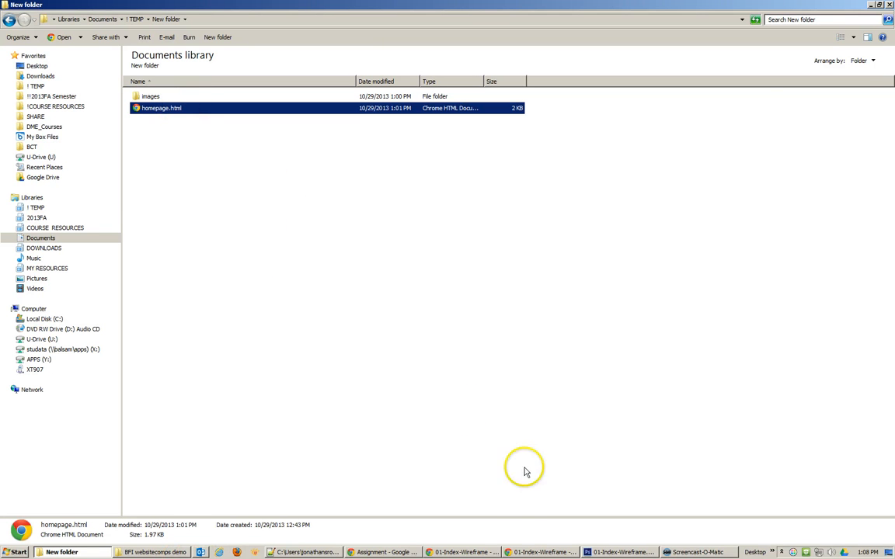
left_click(311, 551)
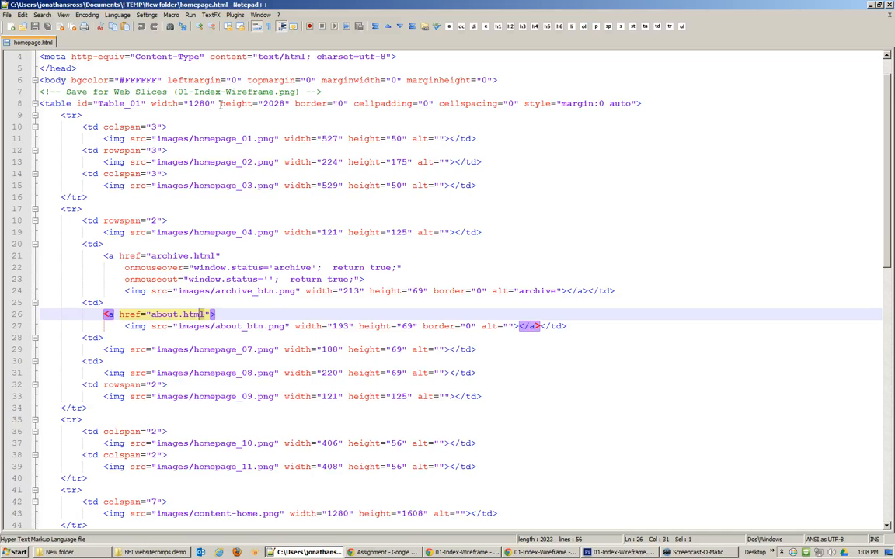
Step: Remove the height attribute from the opening Table_01 tag and tidy the leftover spaces in that tag
left_click_drag(220, 103, 285, 104)
key("Delete")
key("Delete")
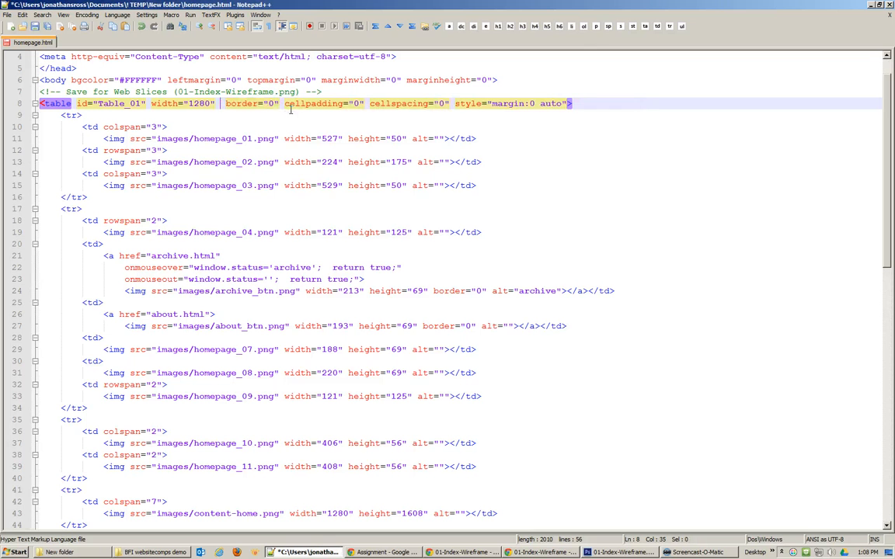
left_click(453, 104)
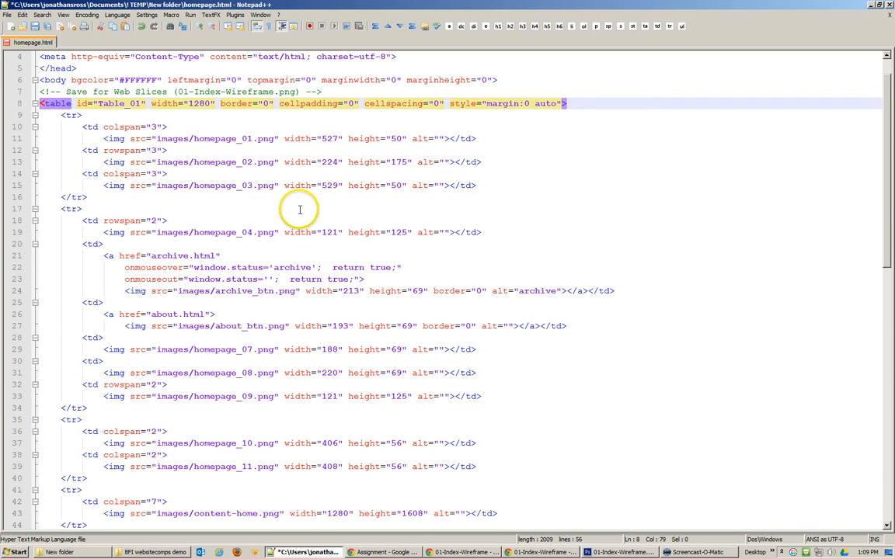
Step: Remove the height attribute from the content-home.png image tag and save homepage.html
scroll(339, 272, "down", 6)
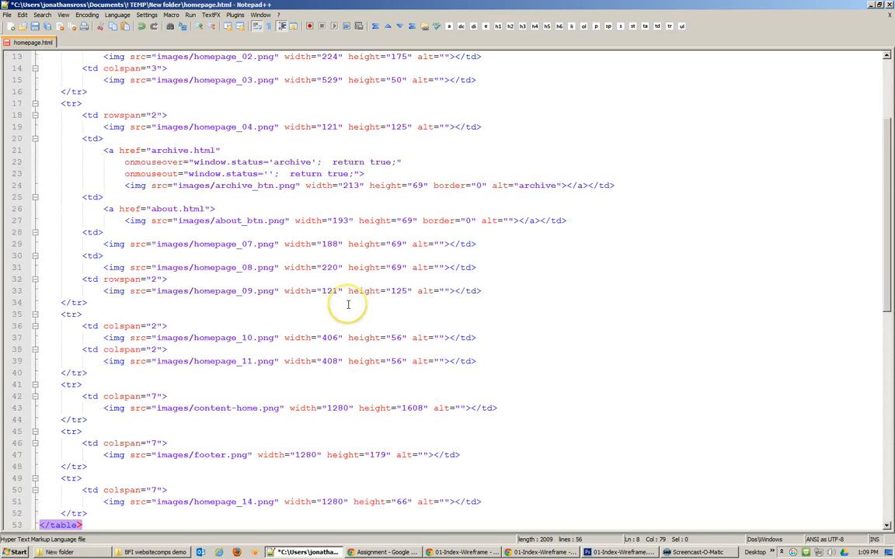
scroll(348, 304, "down", 1)
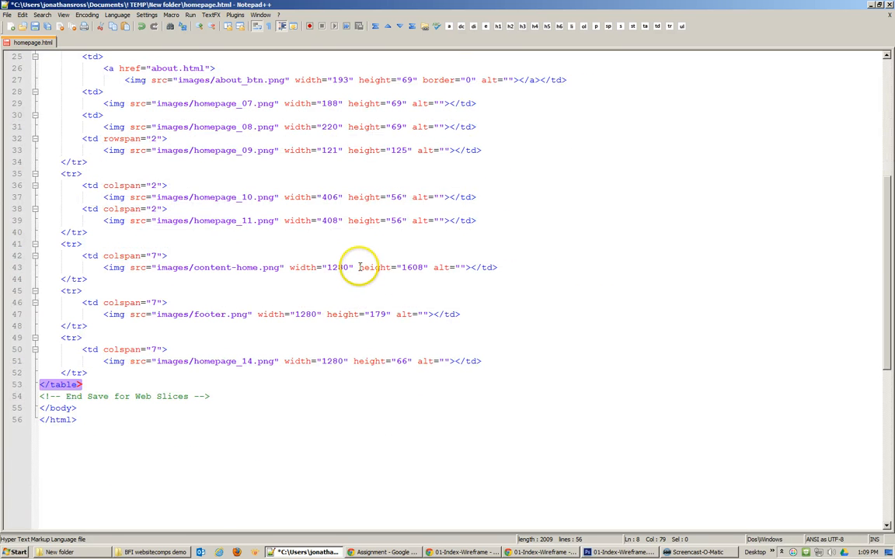
left_click_drag(359, 267, 426, 267)
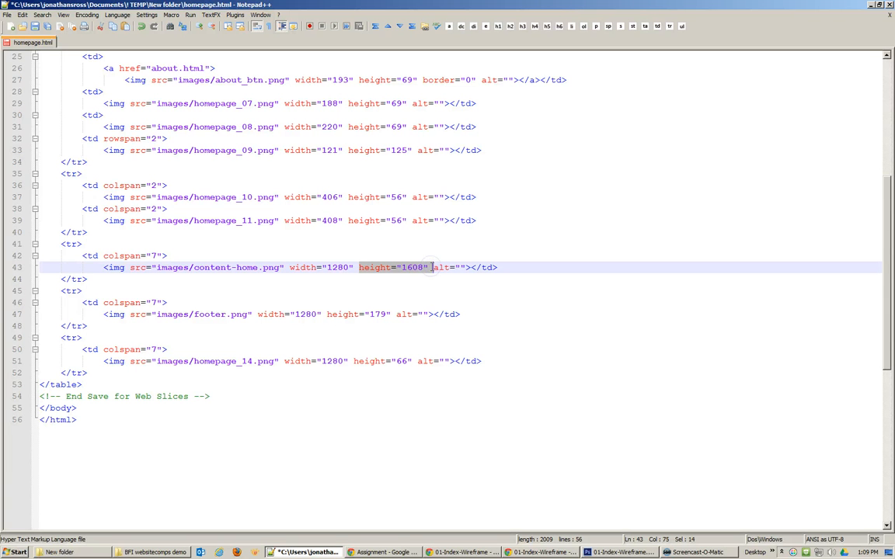
key("Delete")
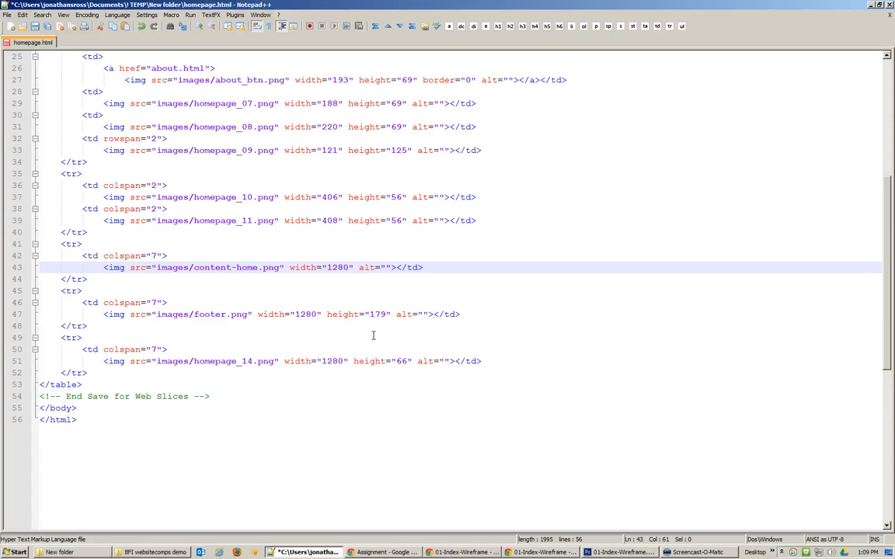
key("ctrl+s")
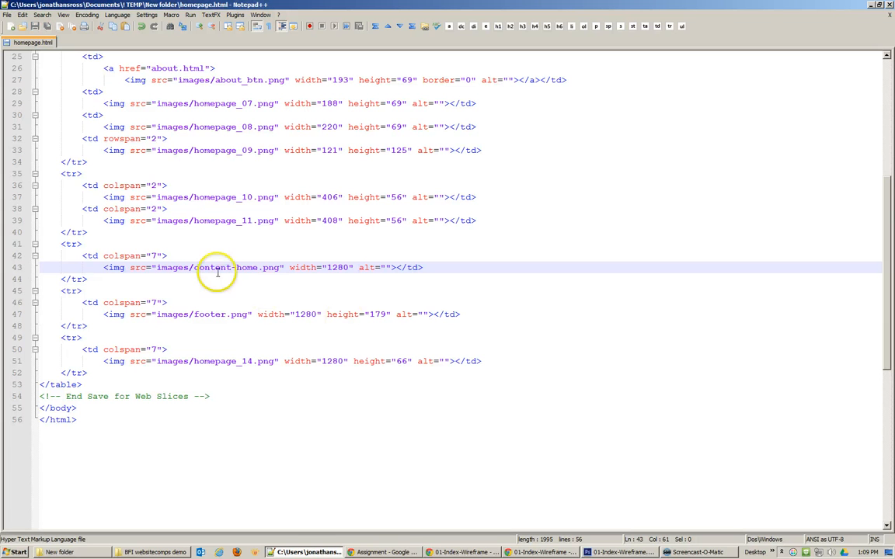
Step: Save the homepage code under the new file name about.html in New folder
left_click(7, 15)
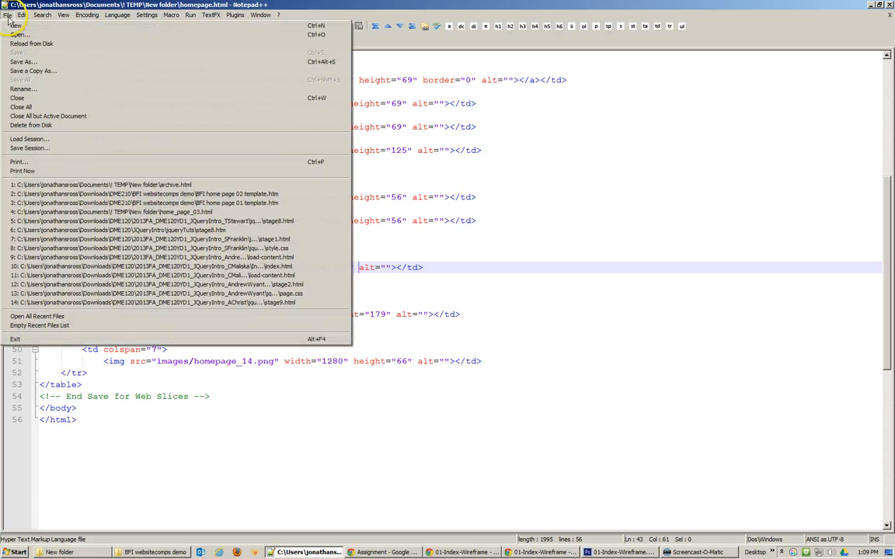
left_click(31, 62)
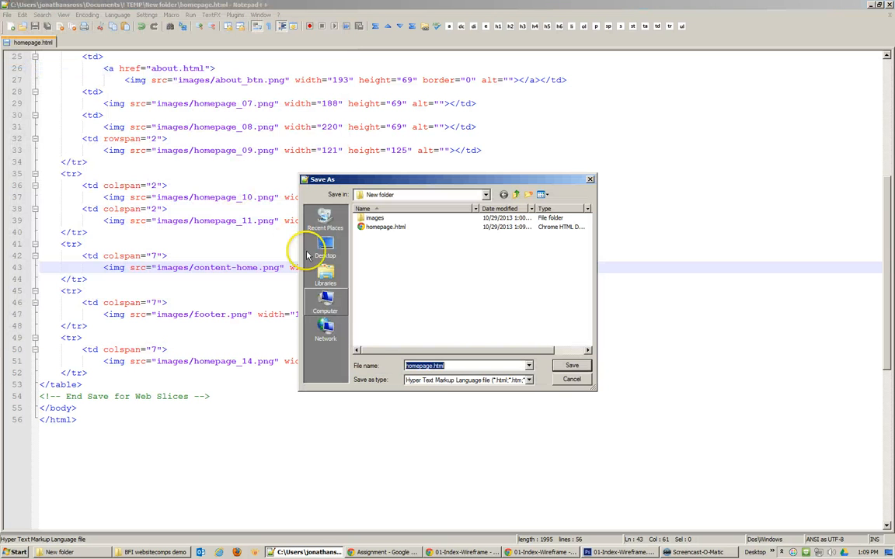
left_click(429, 366)
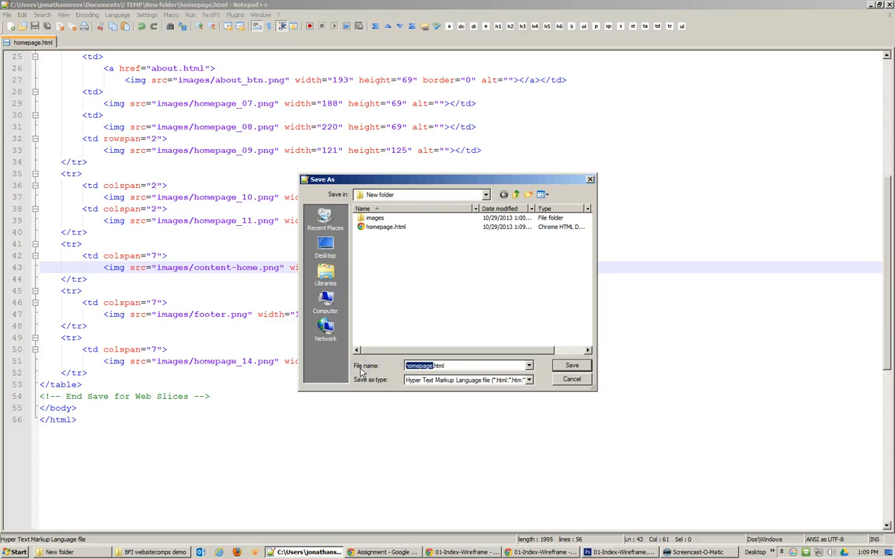
type("about")
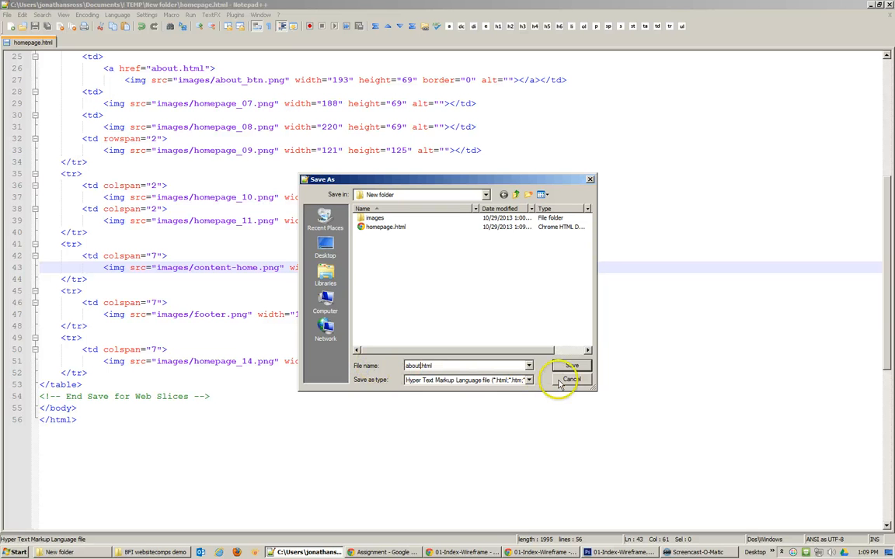
left_click(572, 367)
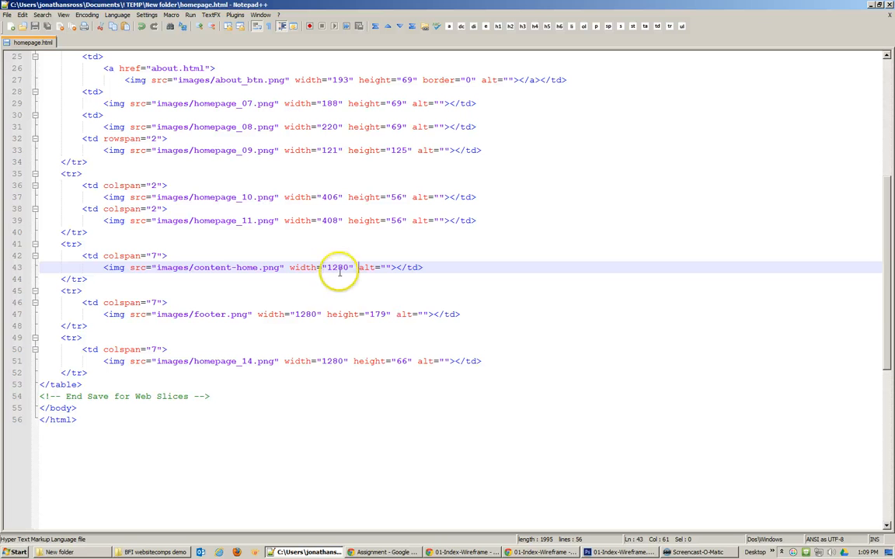
Step: Change the content image source on line 43 of homepage.html to images/content-about.png and save the file
left_click(230, 268)
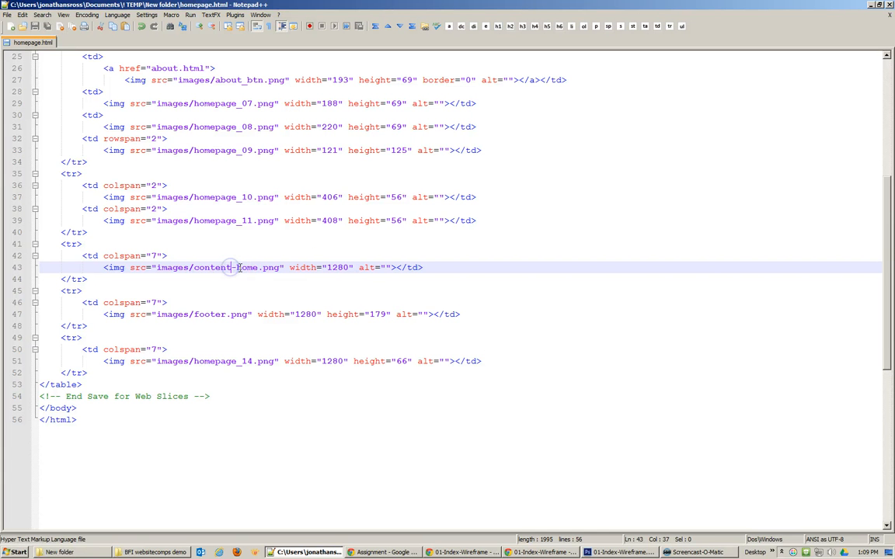
left_click_drag(238, 267, 254, 267)
type("about")
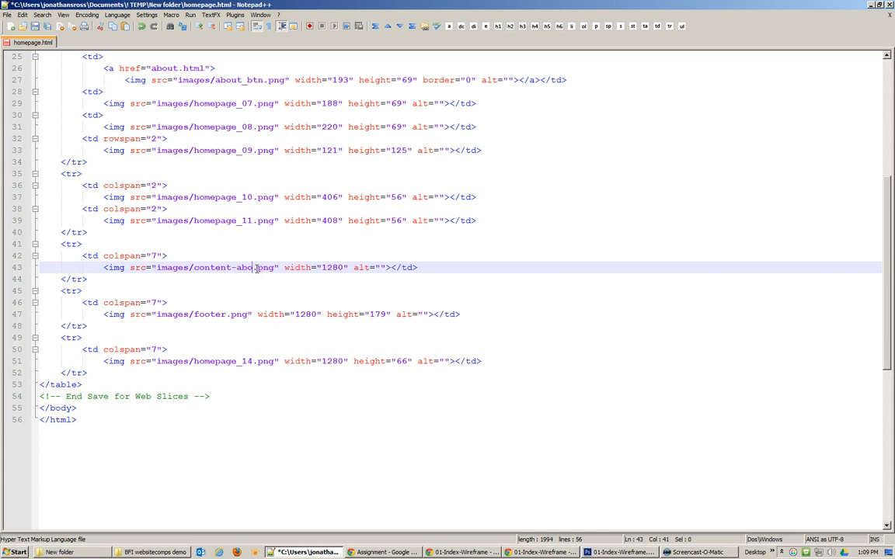
key("ctrl+s")
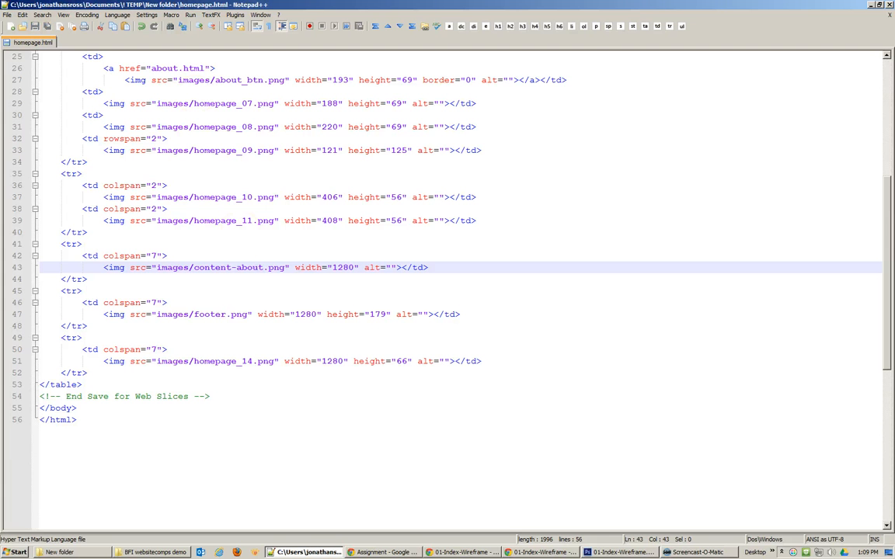
left_click(10, 17)
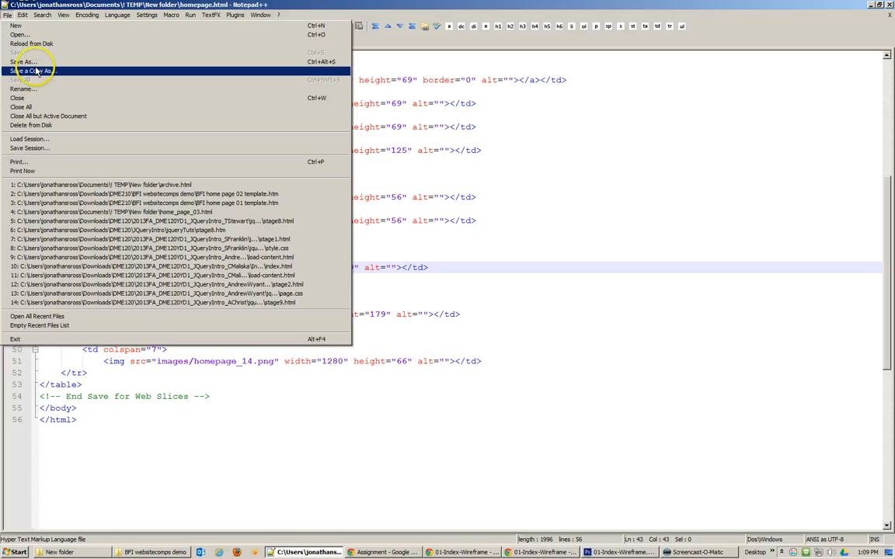
left_click(376, 309)
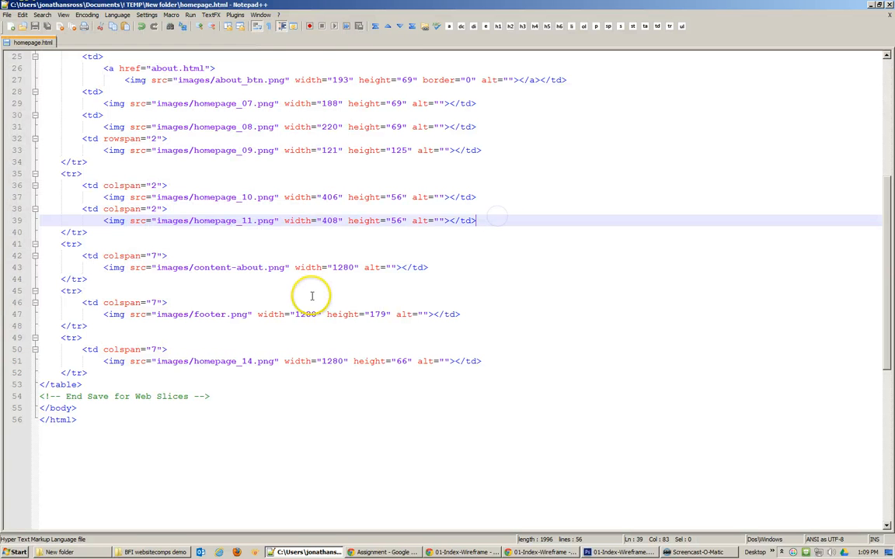
Step: Restore the content image source in homepage.html to images/content-home.png and save the file
key("BackSpace")
key("BackSpace")
key("BackSpace")
key("BackSpace")
type("rea")
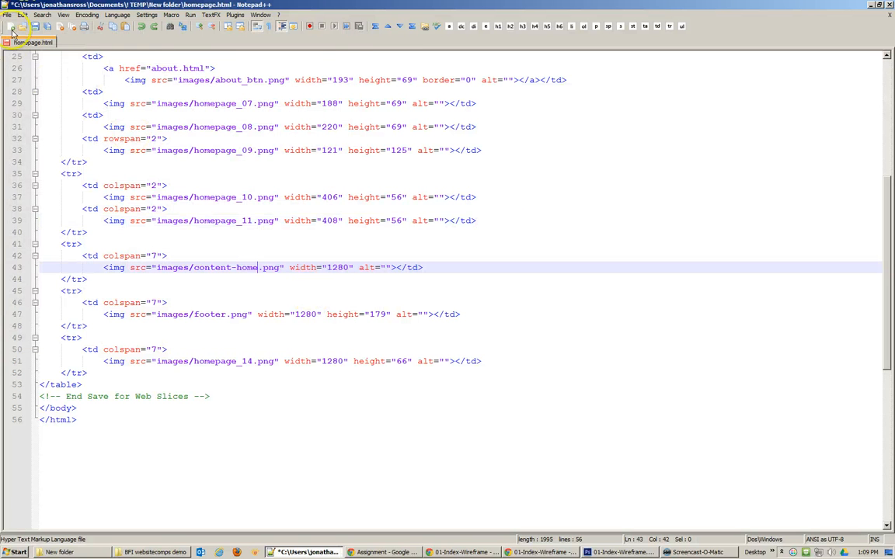
left_click(7, 15)
left_click(16, 53)
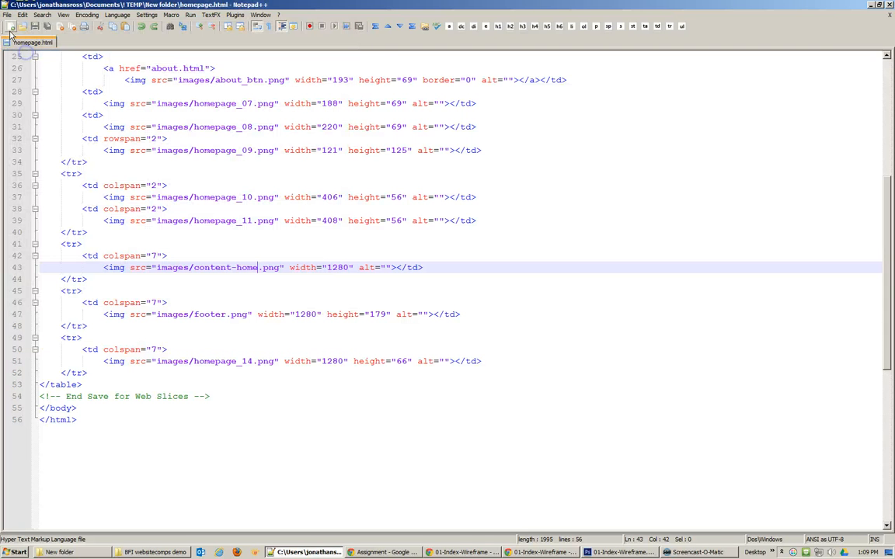
Step: Open about.html from New folder in Notepad++, set its content image source to images/content-about.png, and save it
mouse_move(62, 552)
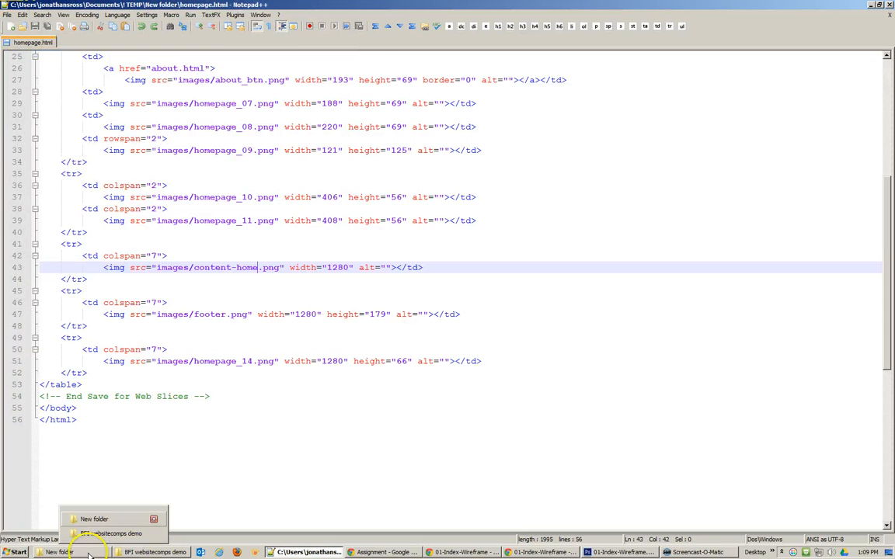
left_click(78, 516)
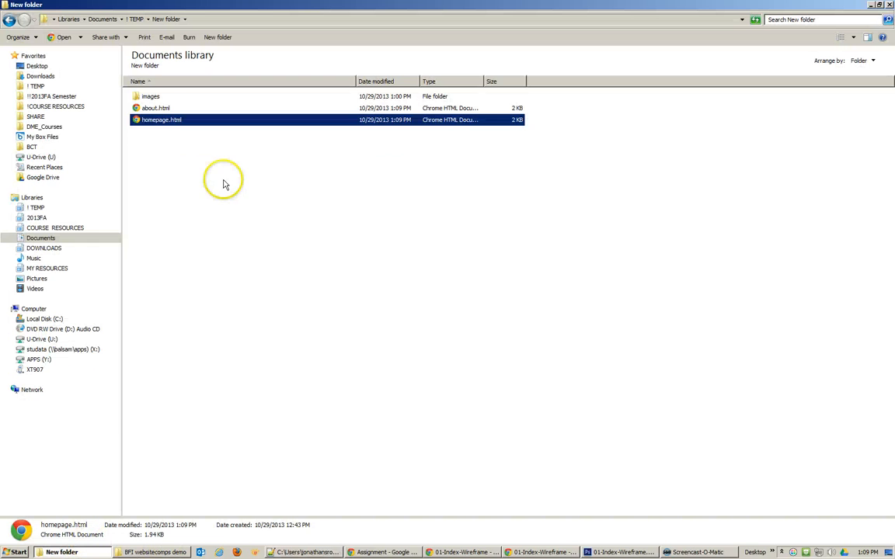
right_click(156, 110)
left_click(214, 178)
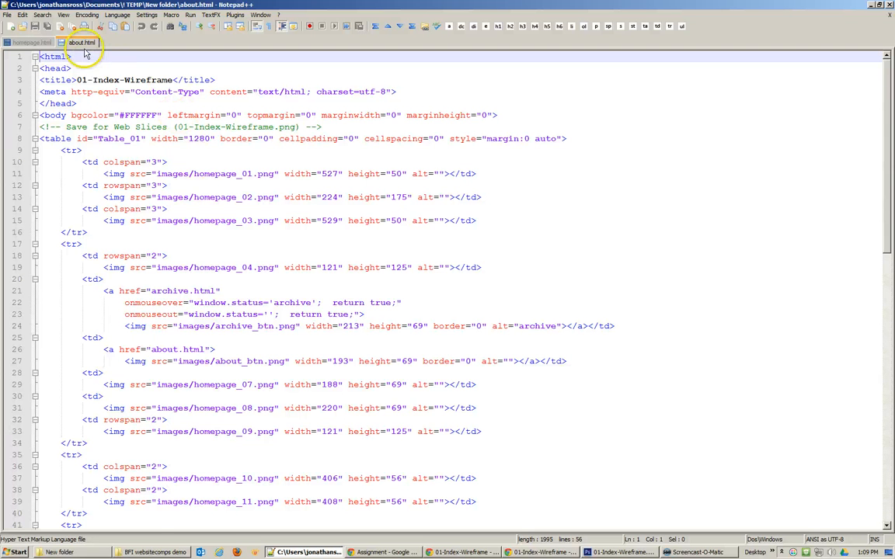
scroll(278, 384, "down", 6)
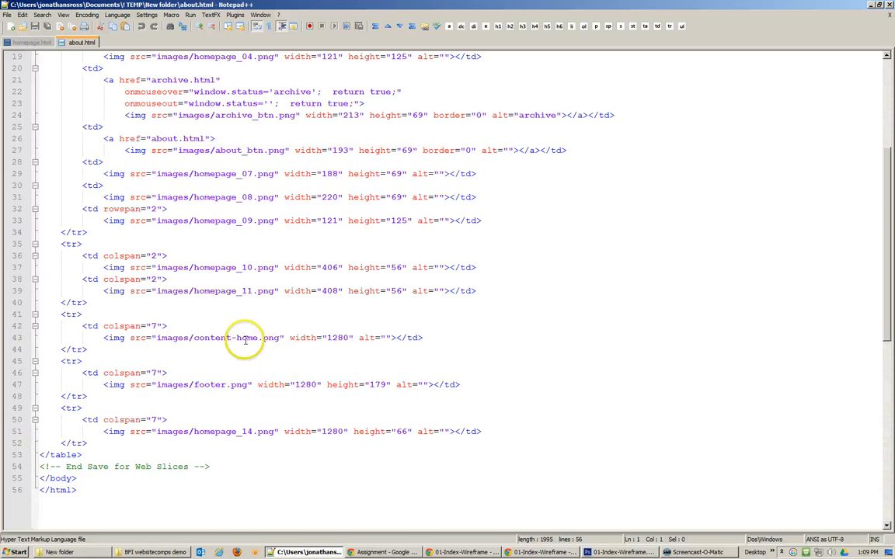
left_click_drag(236, 338, 253, 338)
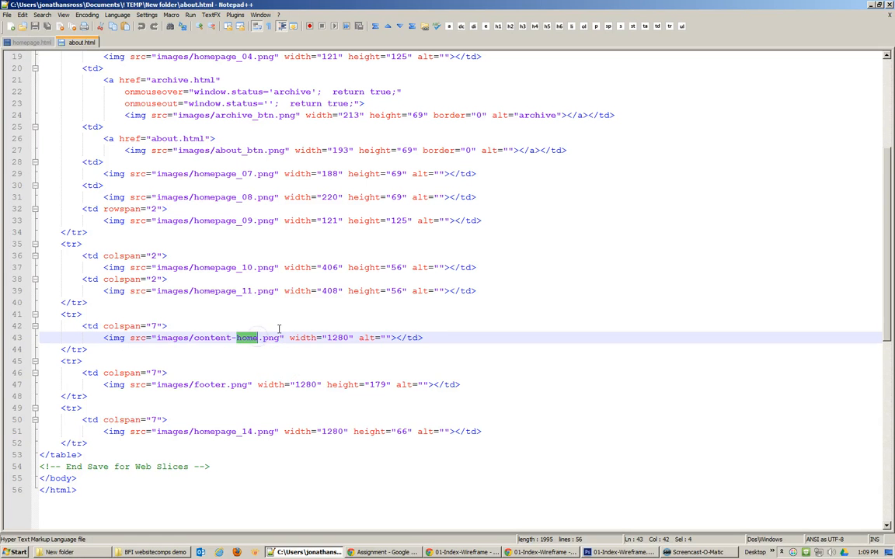
type("about")
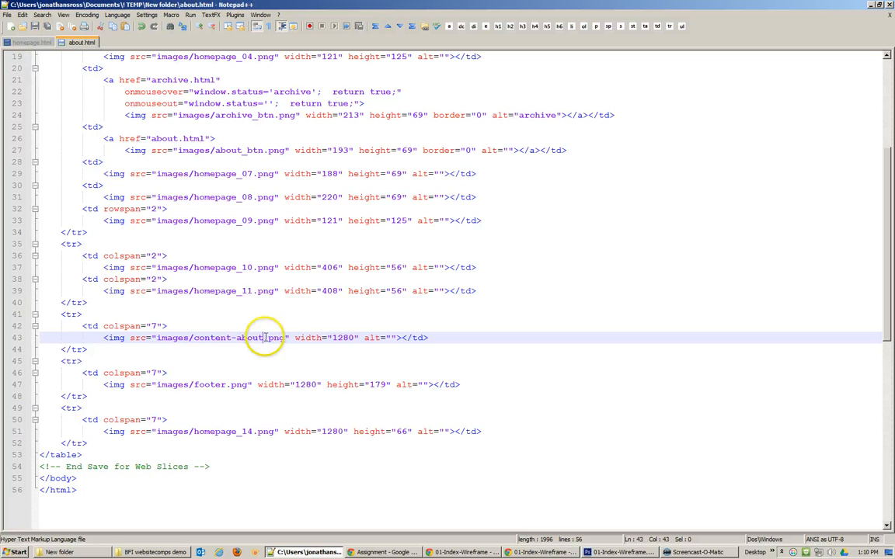
Step: Change the content image source to images/content-archive.png and save the code under the new file name archive.html in New folder
left_click_drag(263, 338, 247, 338)
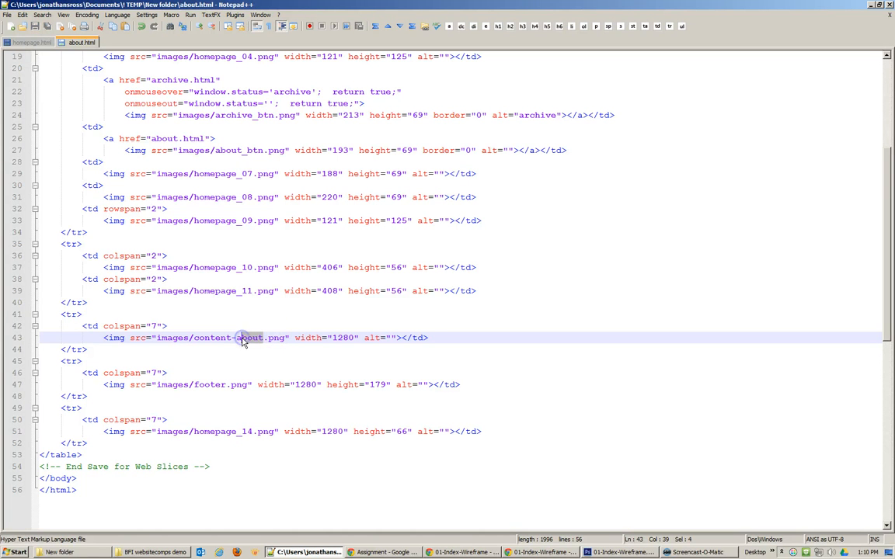
type("rchive")
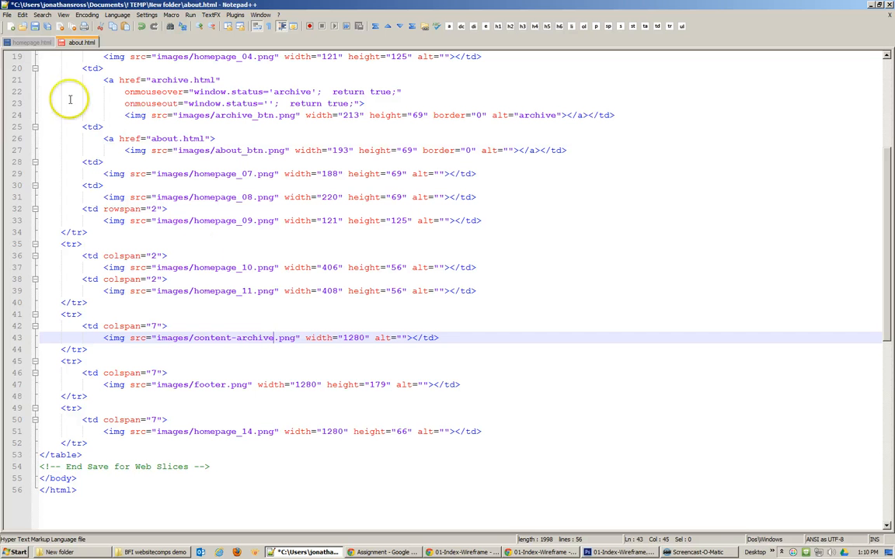
left_click(7, 16)
left_click(31, 69)
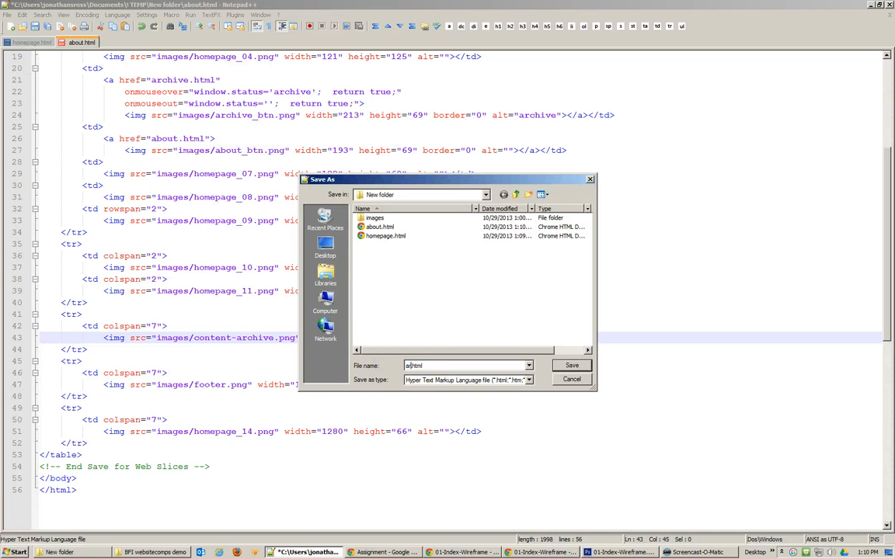
type("archive")
key("Return")
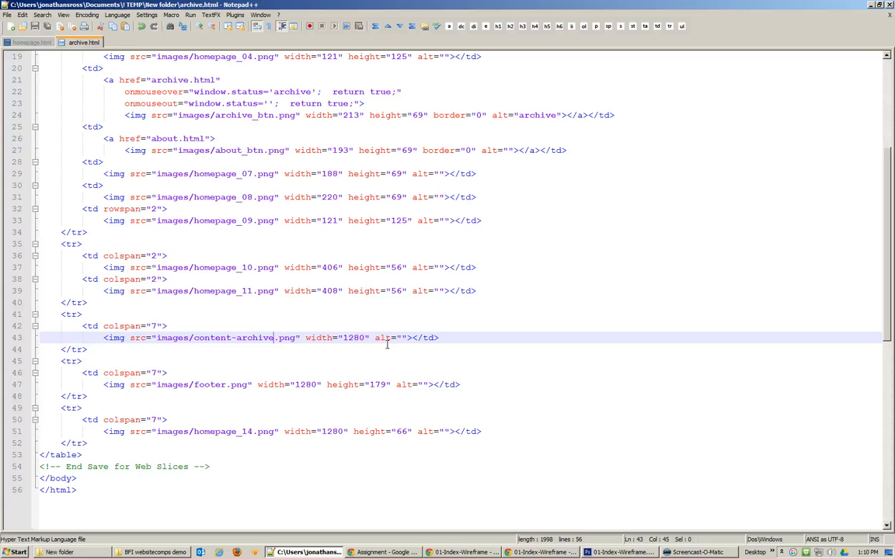
Step: Close the archive.html and homepage.html files and exit Notepad++
left_click(890, 14)
left_click(889, 14)
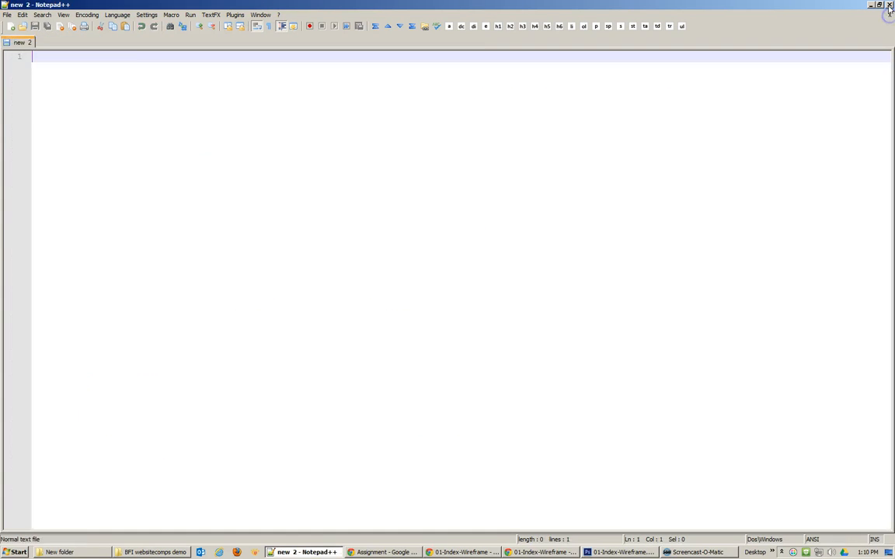
left_click(890, 5)
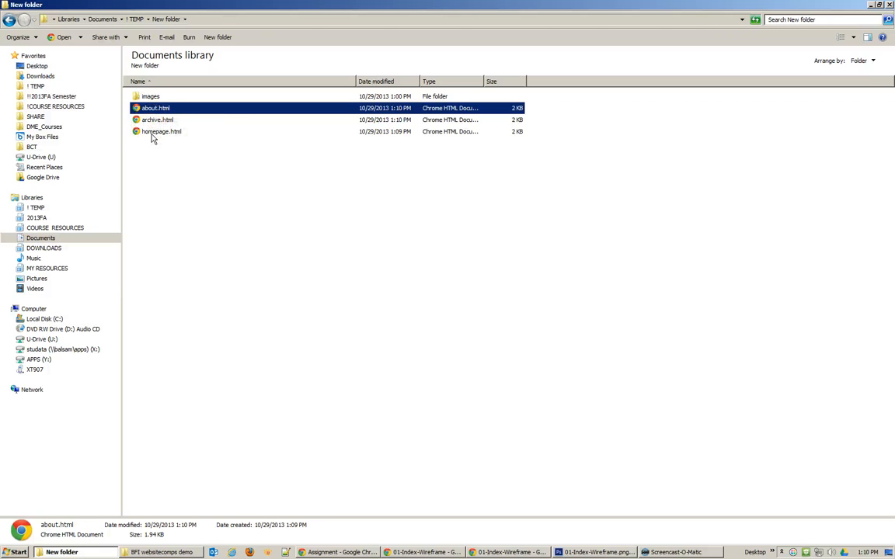
Step: Reopen homepage.html from New folder in Notepad++, check its link targets and content image source, and close the editor
right_click(138, 132)
left_click(186, 202)
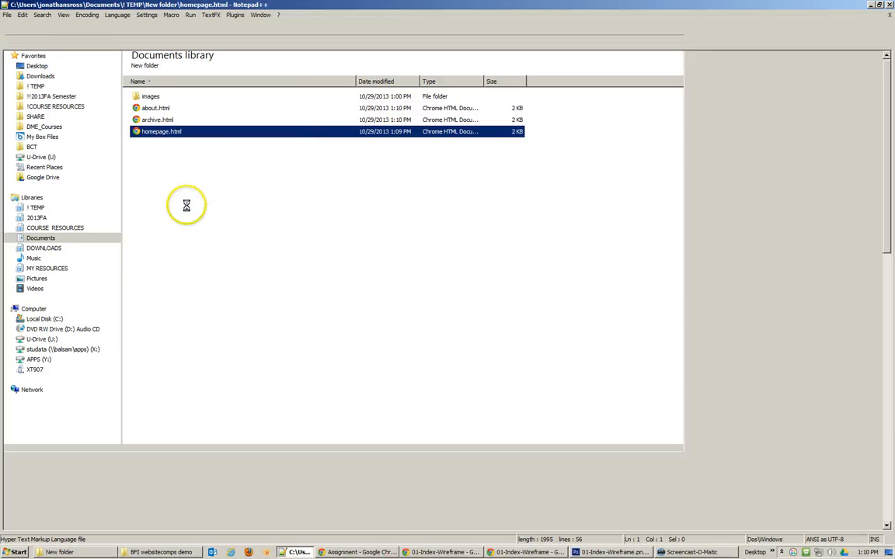
scroll(340, 230, "down", 3)
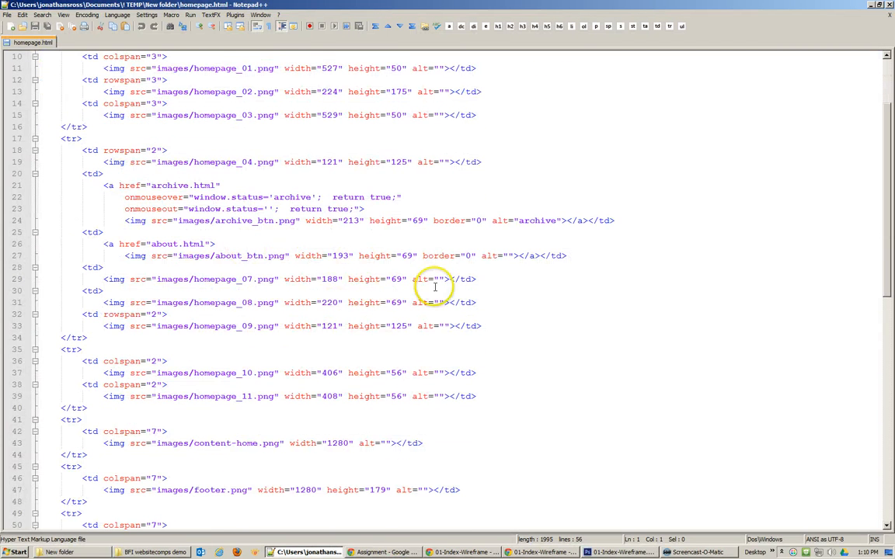
left_click(890, 6)
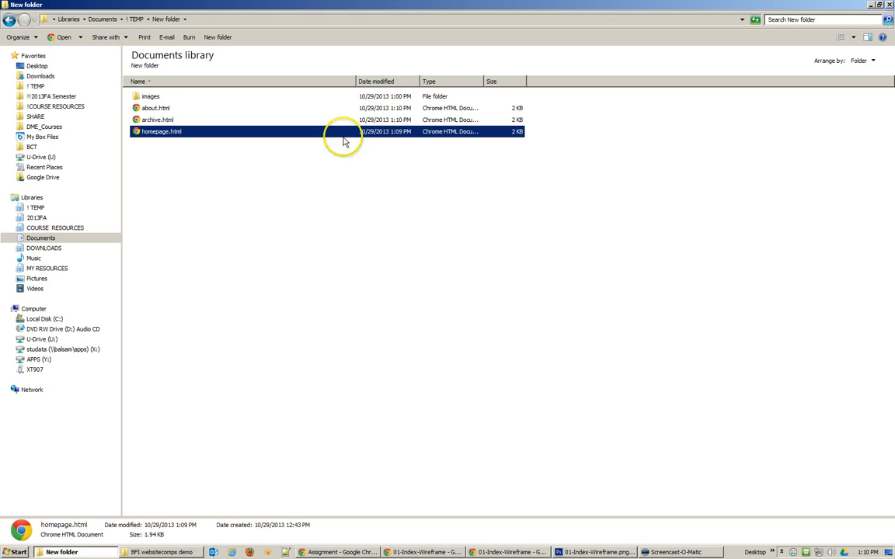
Step: Open homepage.html in Chrome and test the Archive and About links by switching repeatedly between the two pages
double_click(141, 133)
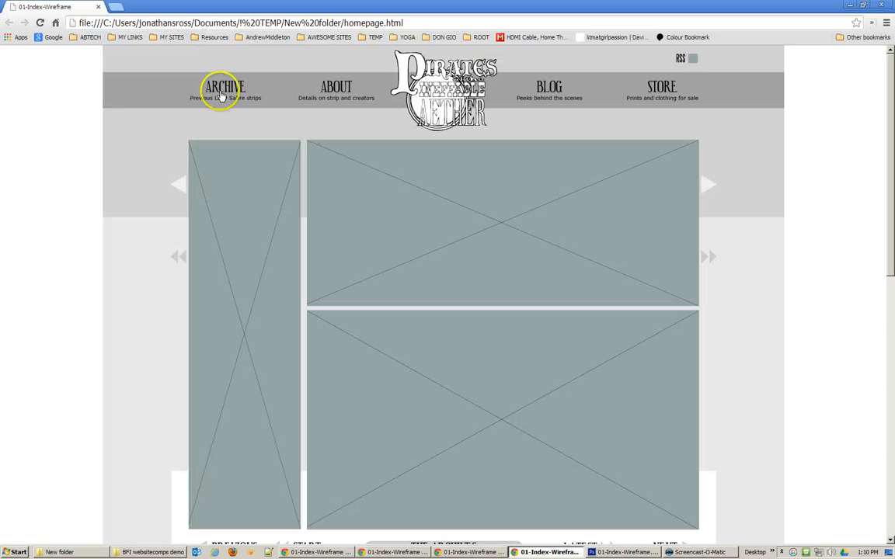
left_click(221, 95)
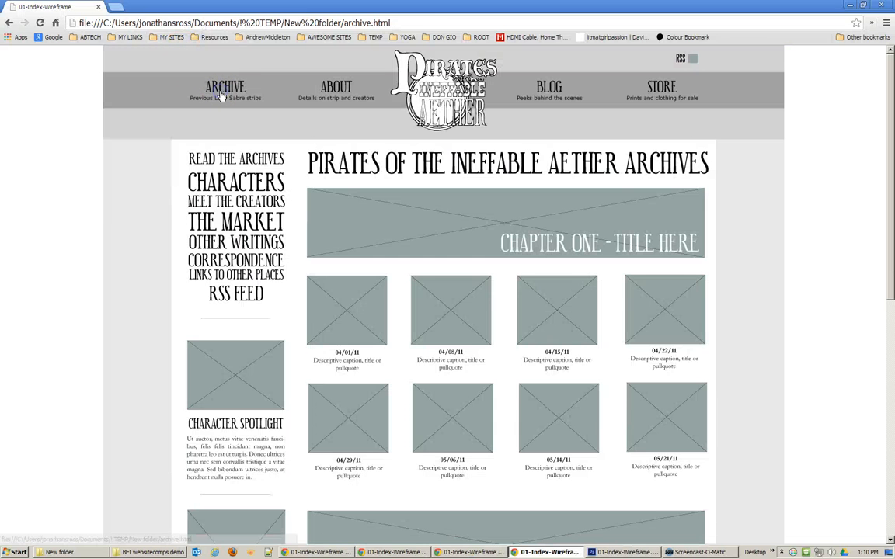
left_click(336, 87)
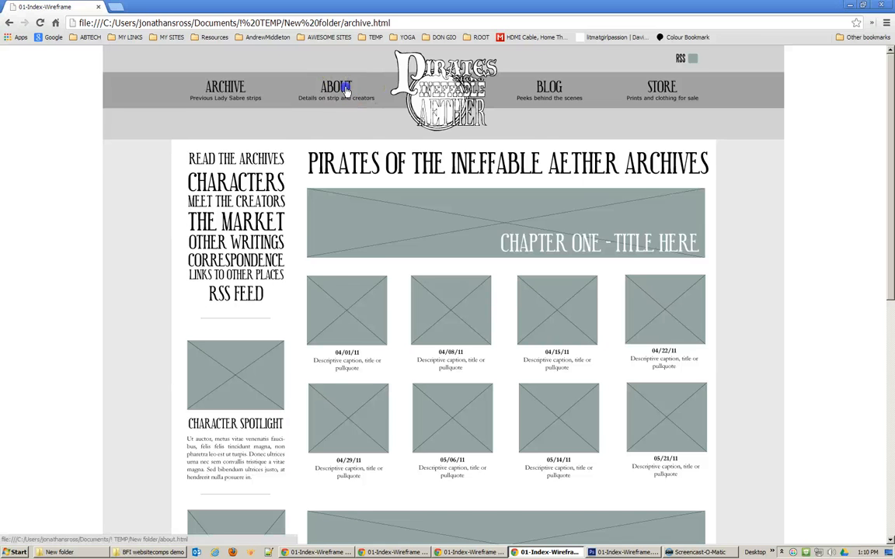
left_click(221, 90)
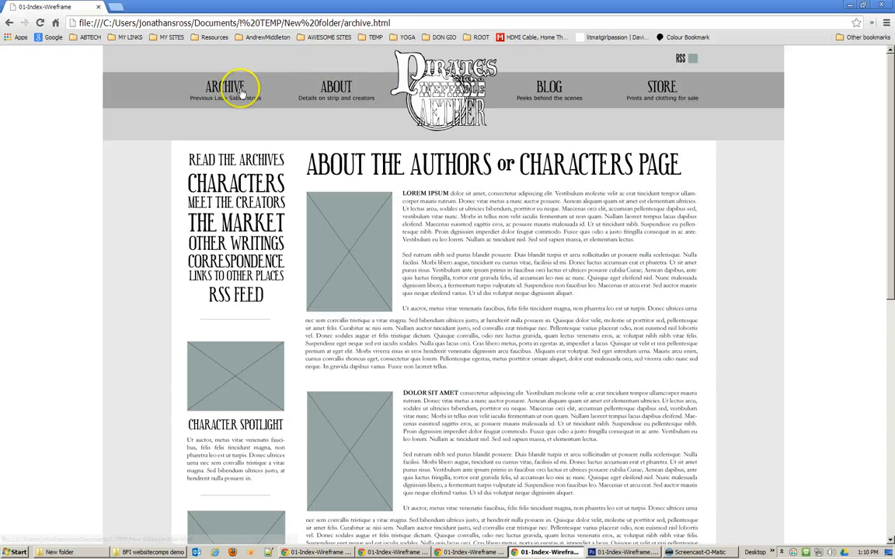
left_click(335, 90)
left_click(209, 88)
left_click(338, 89)
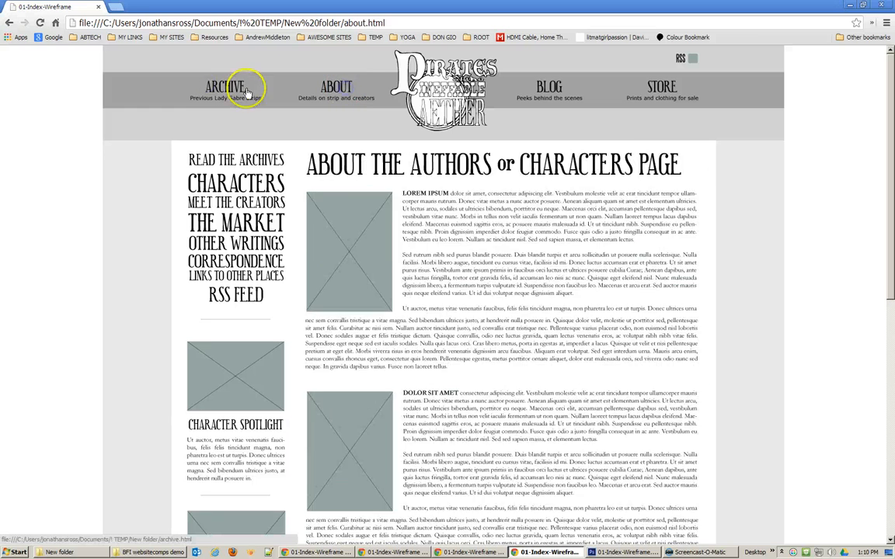
left_click(235, 90)
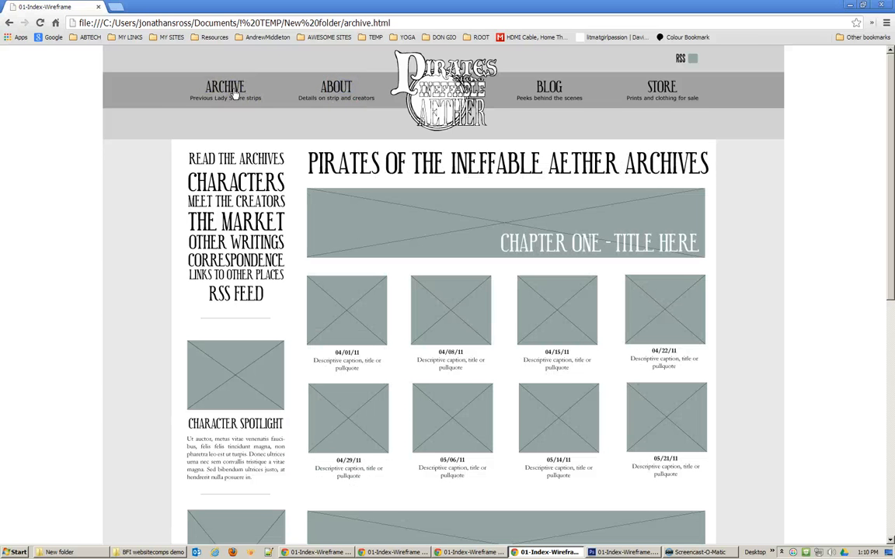
left_click(334, 96)
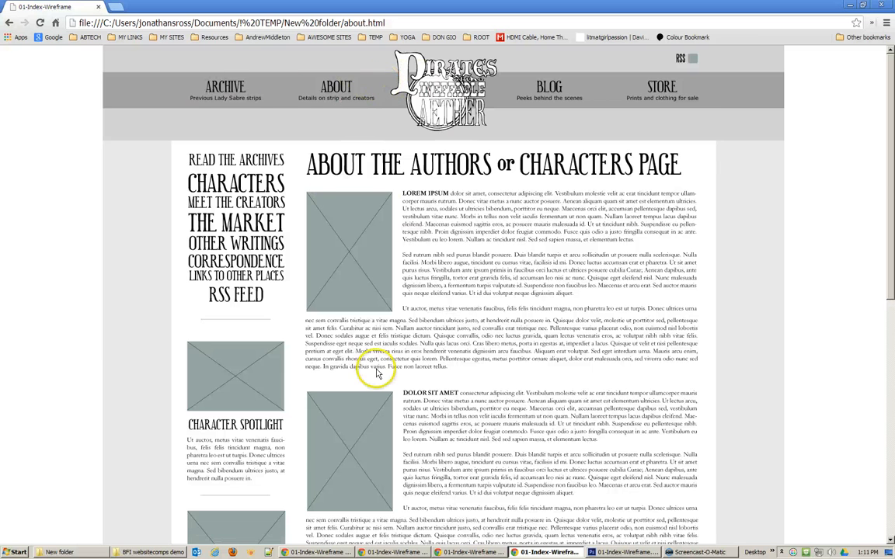
Step: Look over the full length of the About page, compare it with the Archive page through the links, and close the browser tab
scroll(377, 370, "down", 7)
scroll(379, 374, "up", 8)
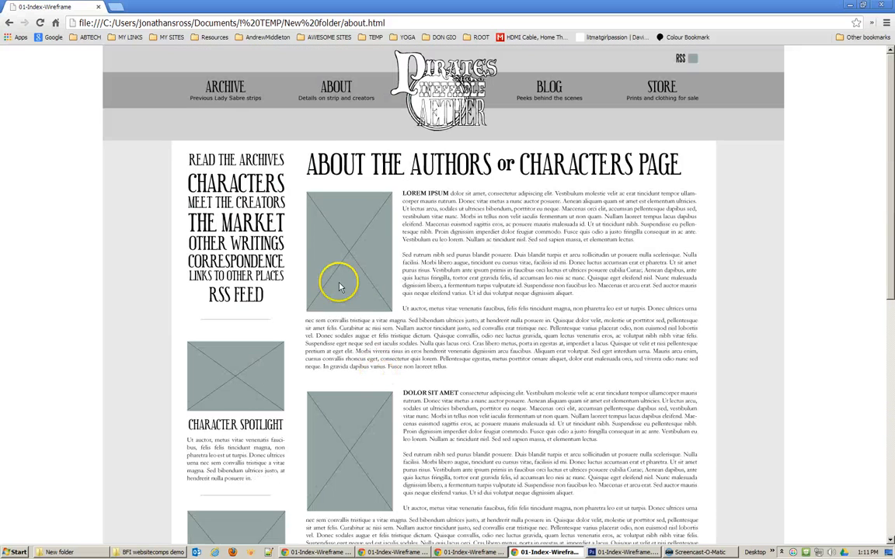
left_click(225, 90)
left_click(330, 99)
left_click(222, 84)
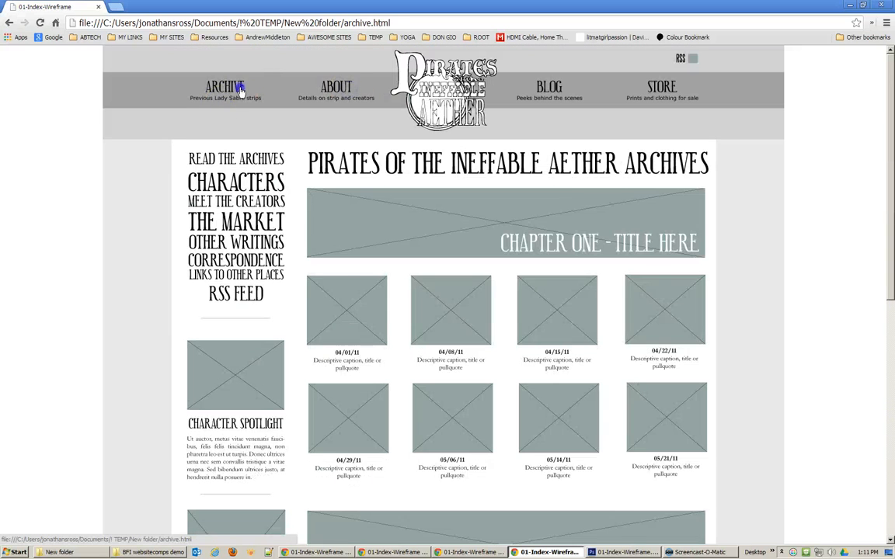
left_click(330, 88)
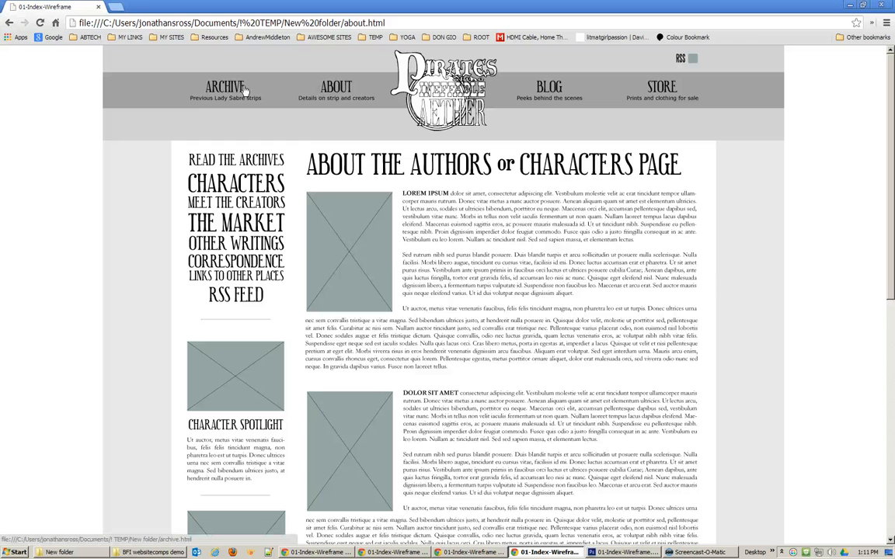
left_click(220, 81)
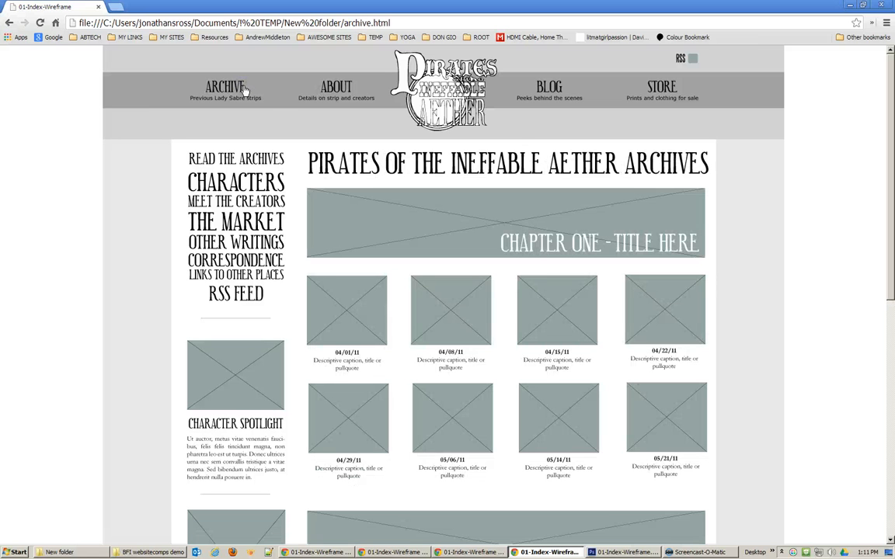
left_click(98, 8)
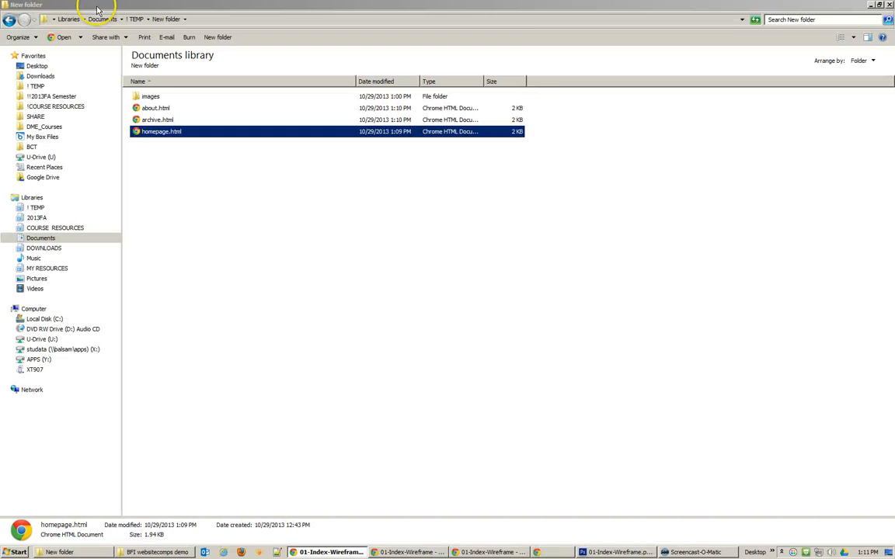
Step: In the BFI websitecomps demo folder, rename BFI home page 01 template.htm as home1.htm
left_click(167, 552)
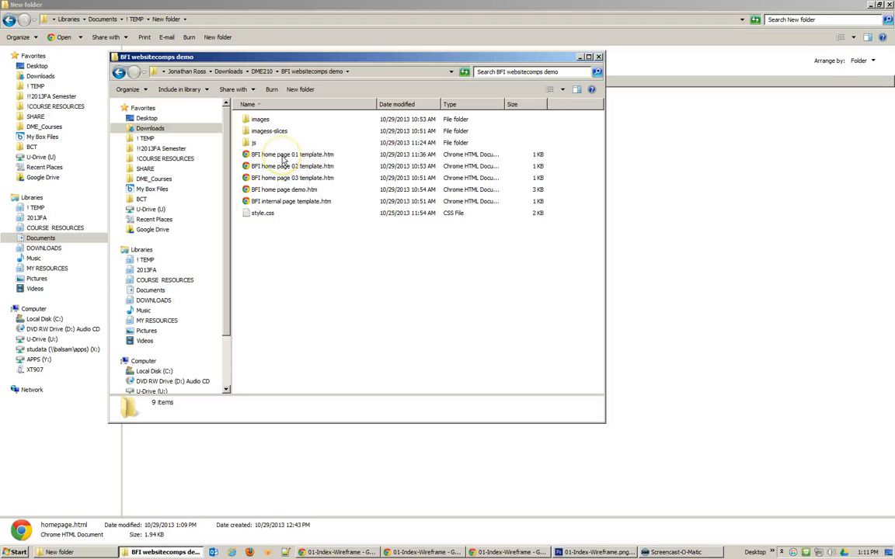
left_click(283, 158)
left_click(288, 160)
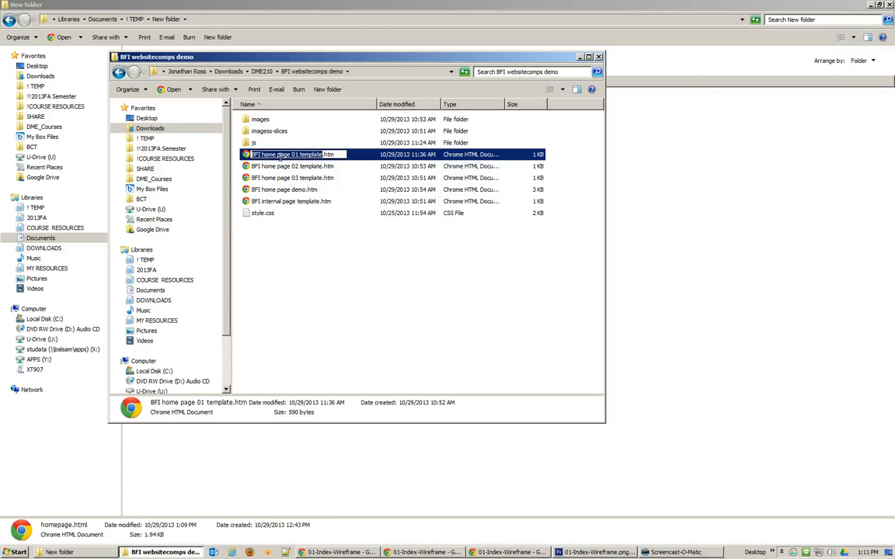
type("home1")
key("Return")
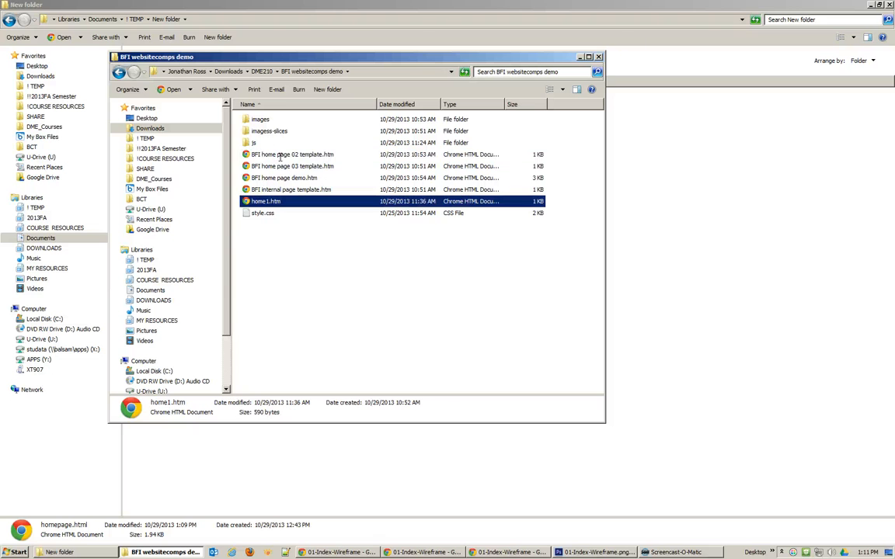
Step: Rename BFI home page 02 template.htm as home2.htm
left_click(283, 155)
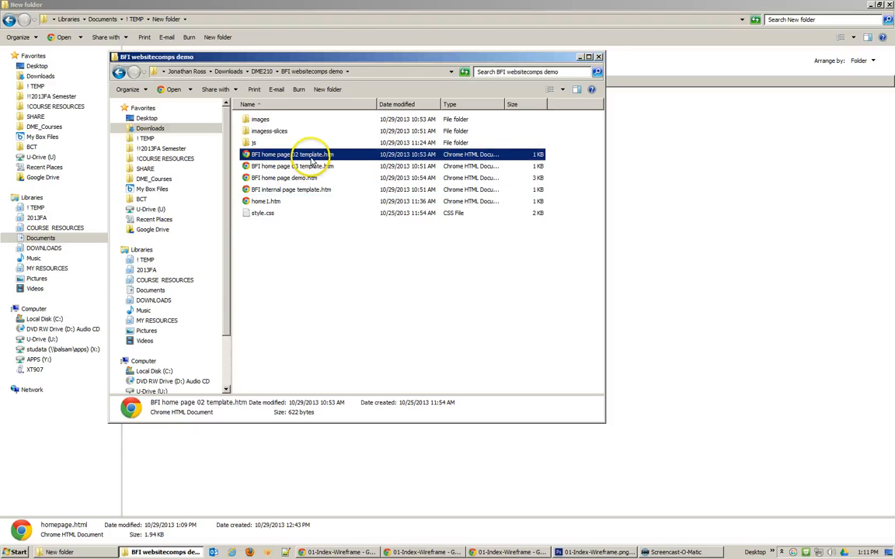
left_click(320, 155)
type("home2")
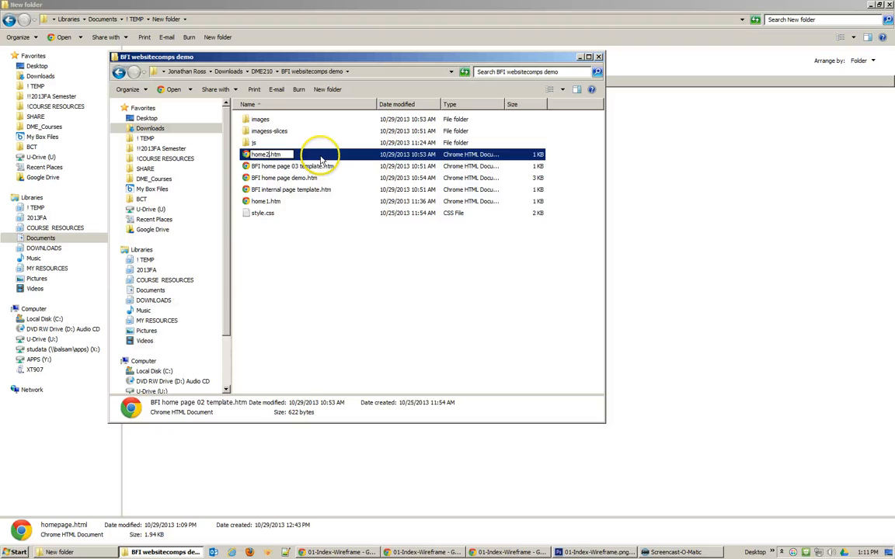
key("Return")
Step: Rename BFI home page 03 template.htm as home3.htm
left_click(311, 154)
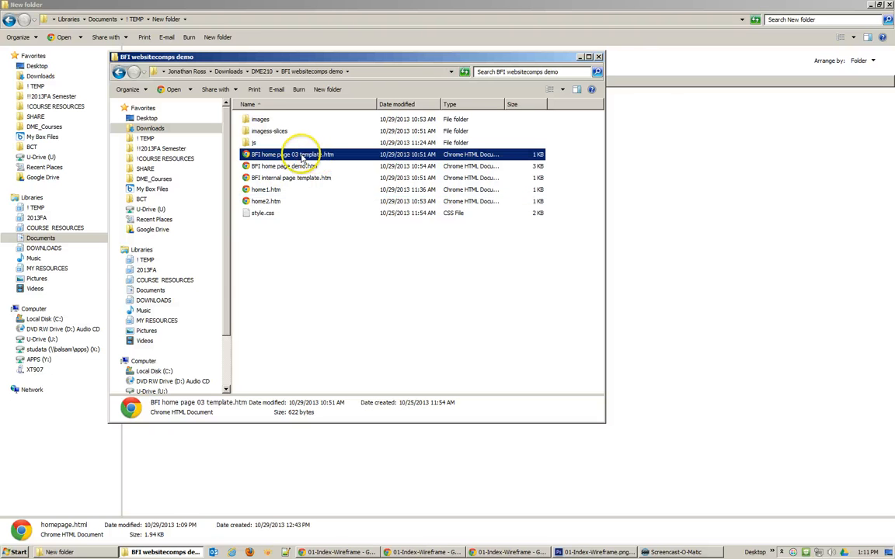
left_click(312, 155)
type("ho")
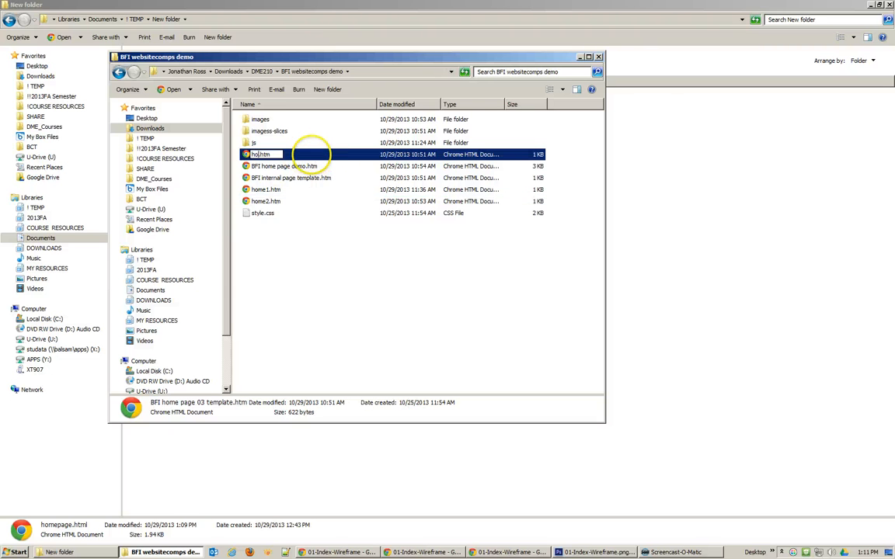
type("me3")
key("Return")
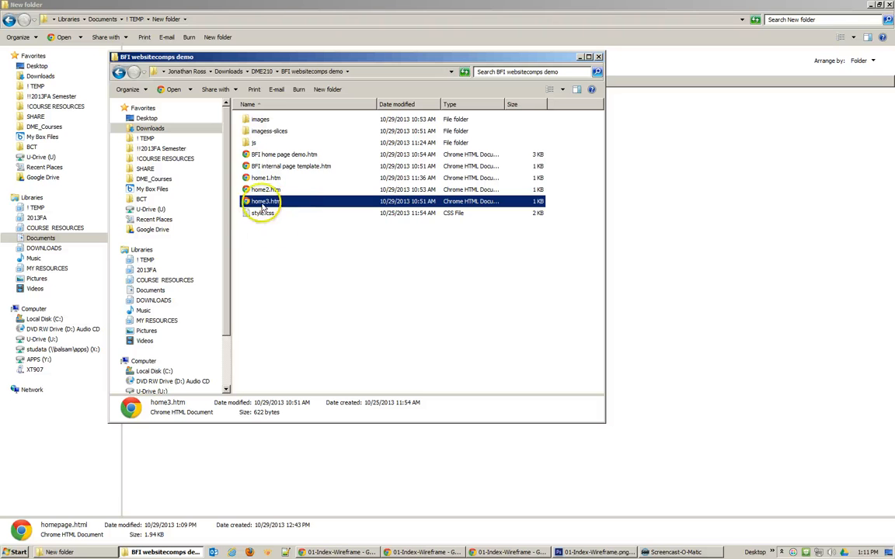
Step: Preview home1.htm in Chrome, highlight its page image to check it, and close the browser window
right_click(267, 179)
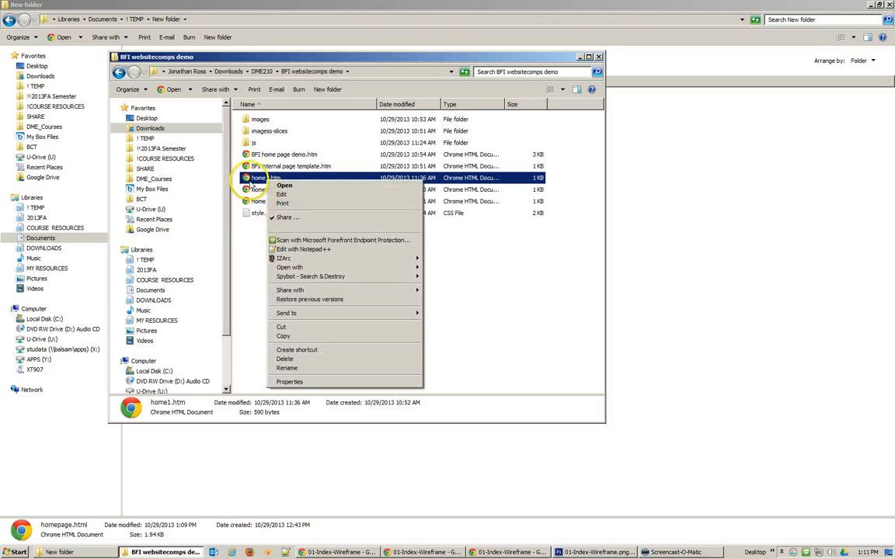
double_click(251, 180)
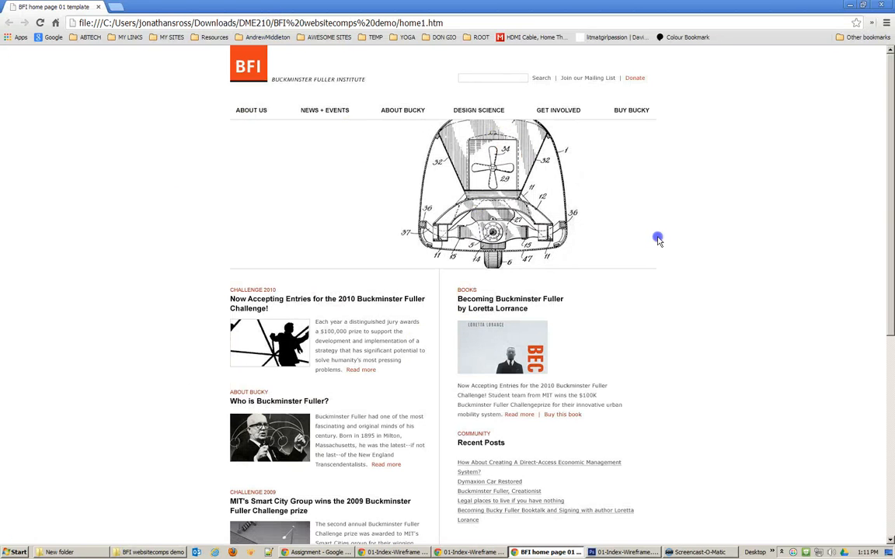
left_click_drag(658, 240, 525, 247)
left_click(881, 6)
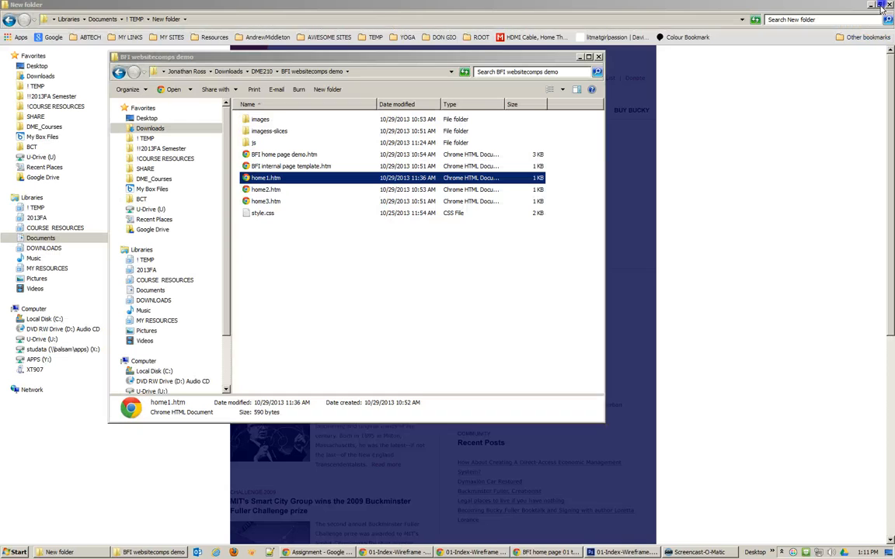
right_click(268, 184)
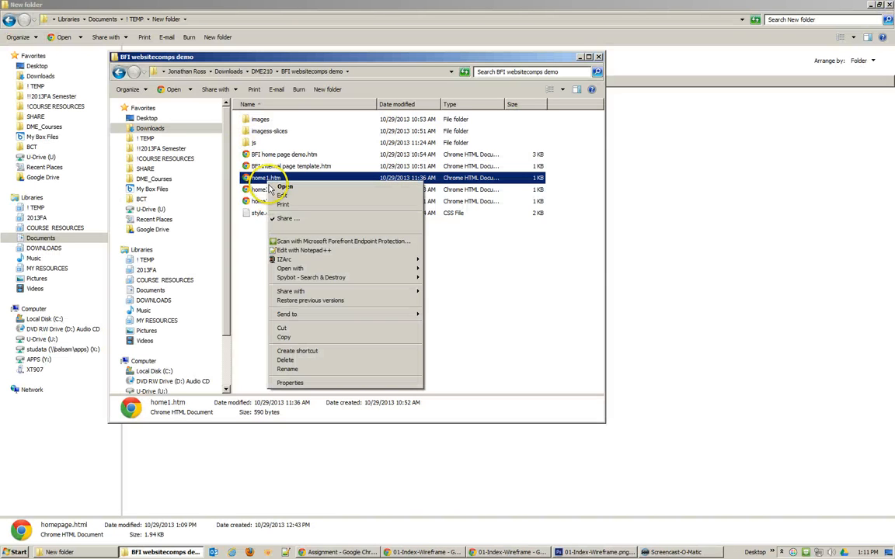
left_click(318, 243)
left_click(650, 131)
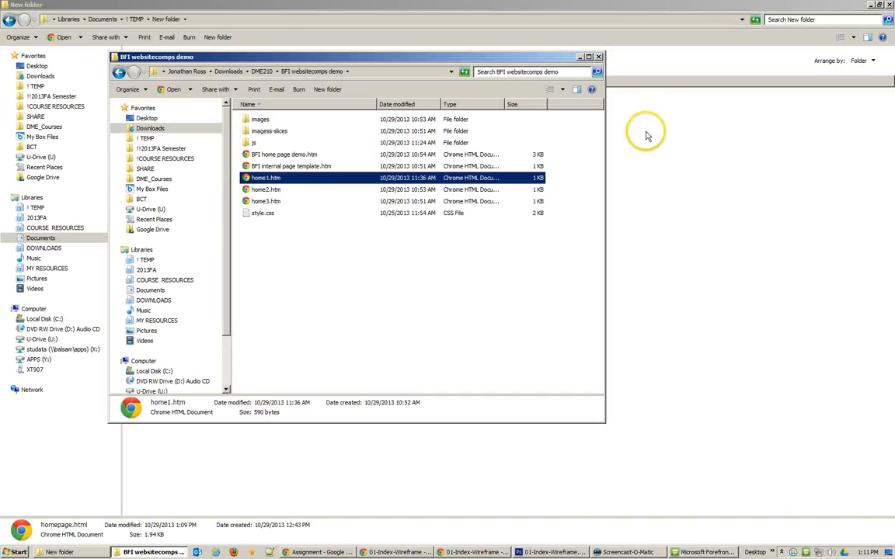
Step: Open home1.htm in Notepad++ and wrap the home_page_01.jpg image tag in an anchor link
right_click(280, 180)
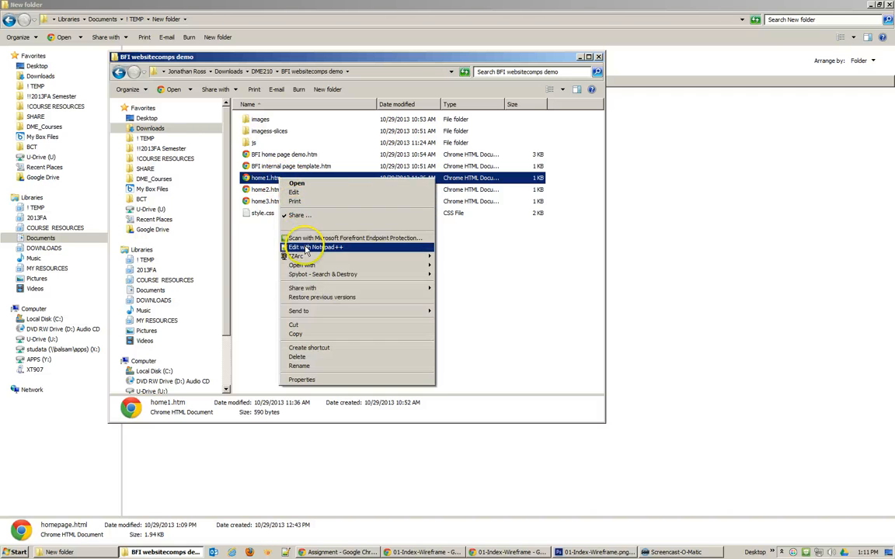
left_click(299, 247)
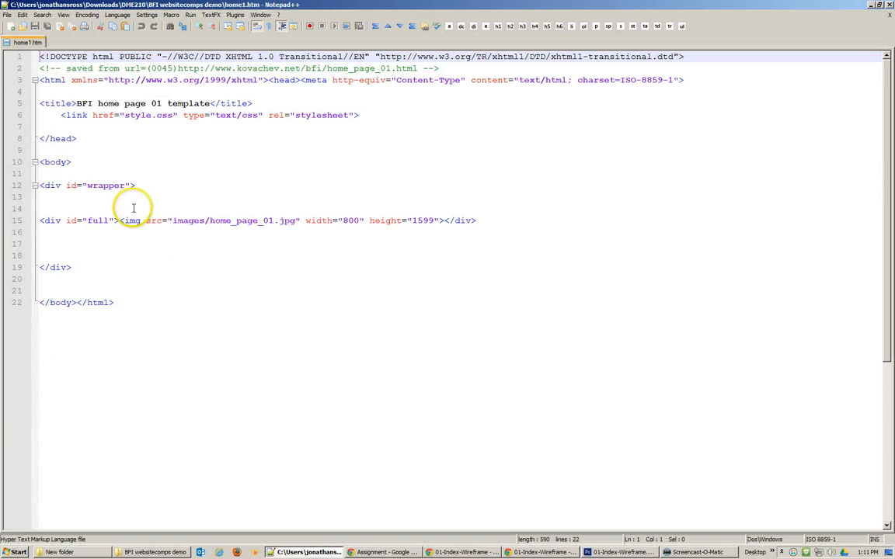
left_click(119, 220)
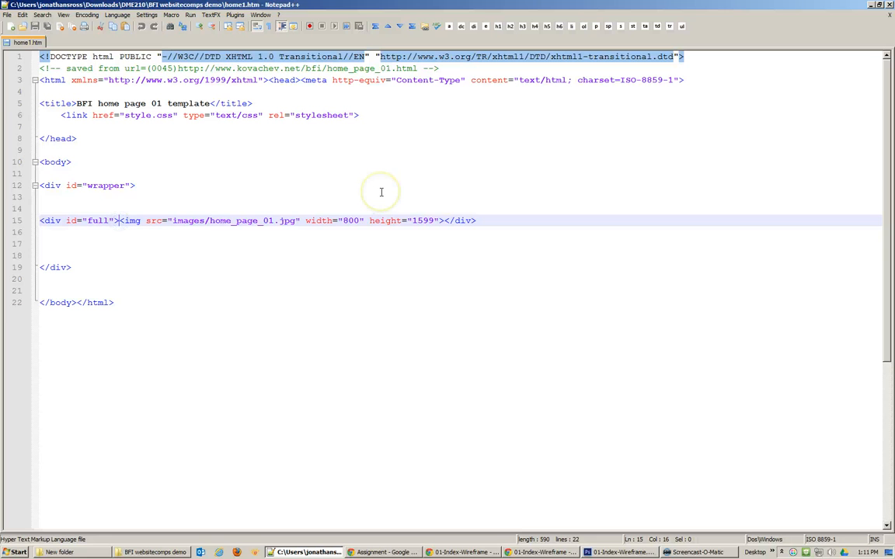
type("<")
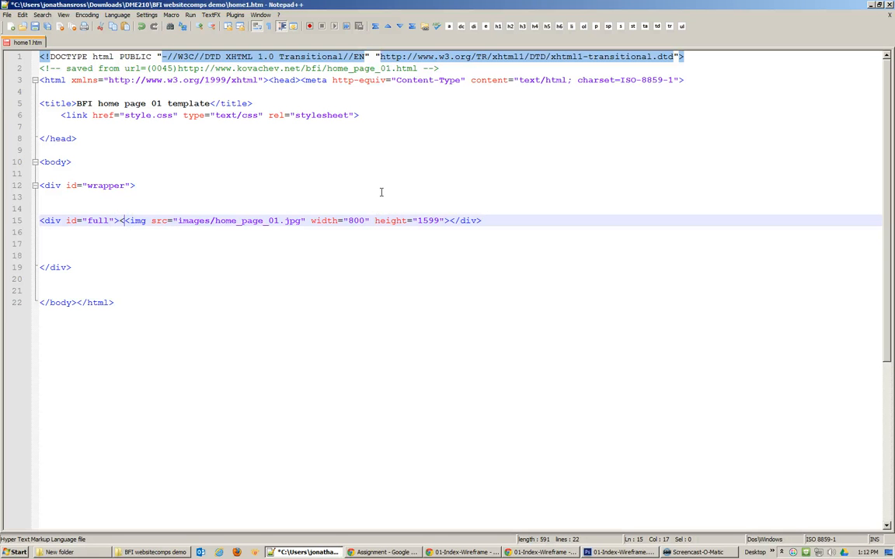
key("BackSpace")
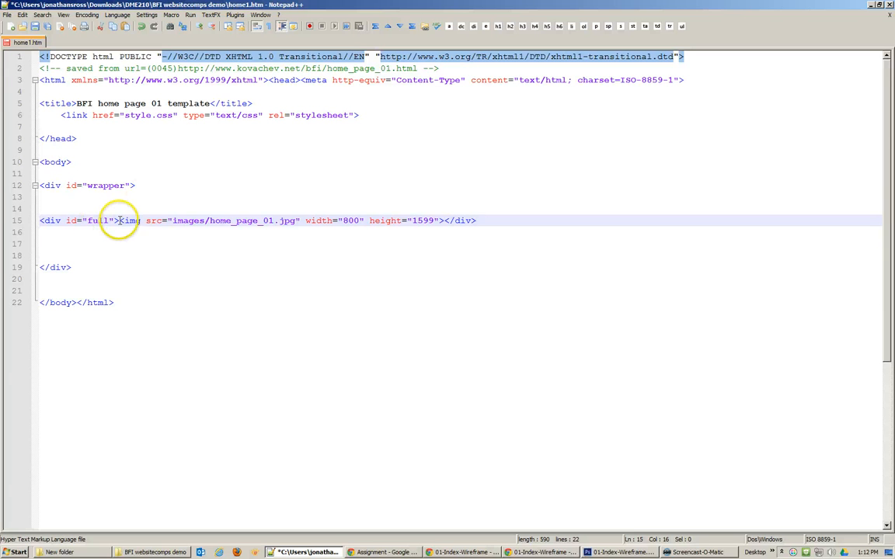
left_click_drag(165, 222, 435, 223)
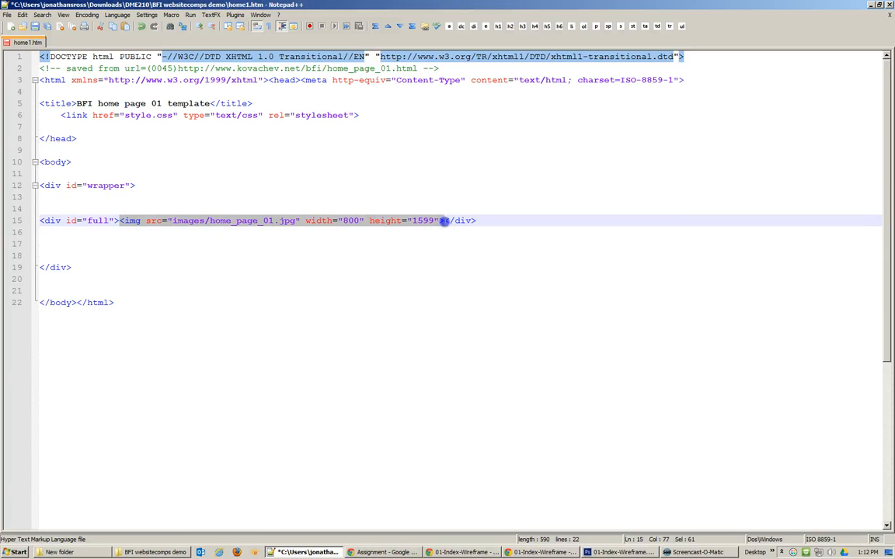
left_click(449, 27)
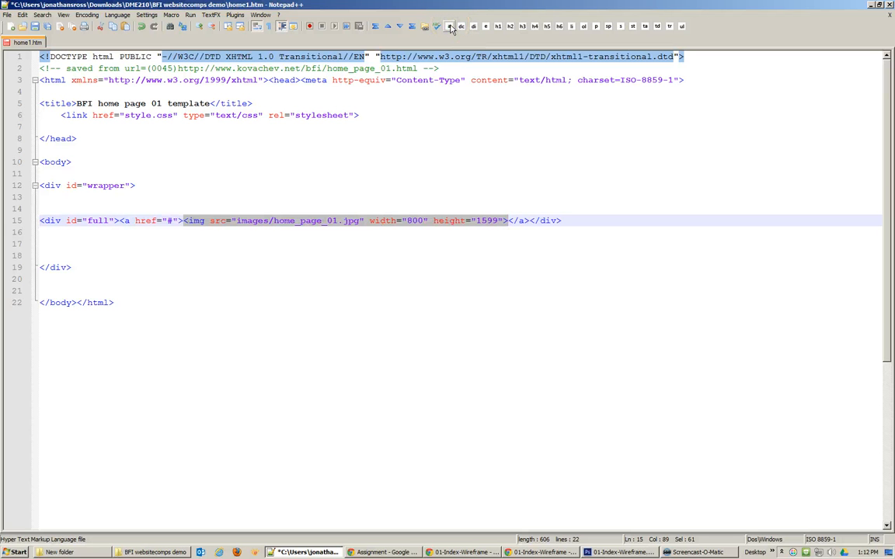
Step: Set the home_page_01.jpg image's link target to home2.htm, check it against the folder's file names, and save home1.htm
left_click(169, 221)
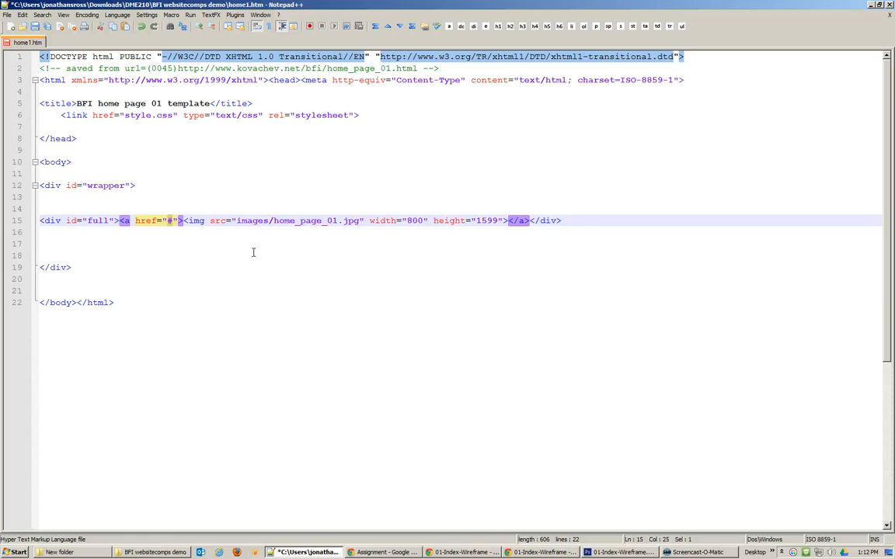
type("home2.htm")
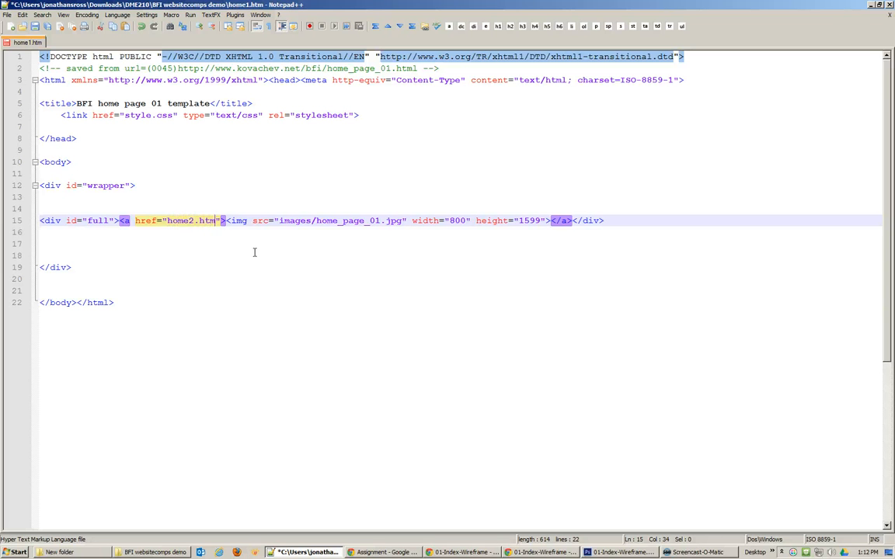
left_click(154, 551)
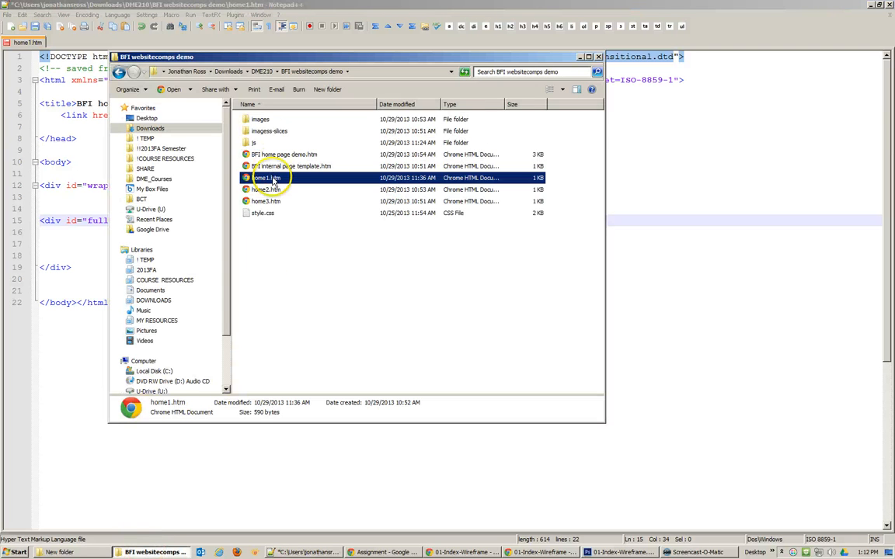
left_click(665, 185)
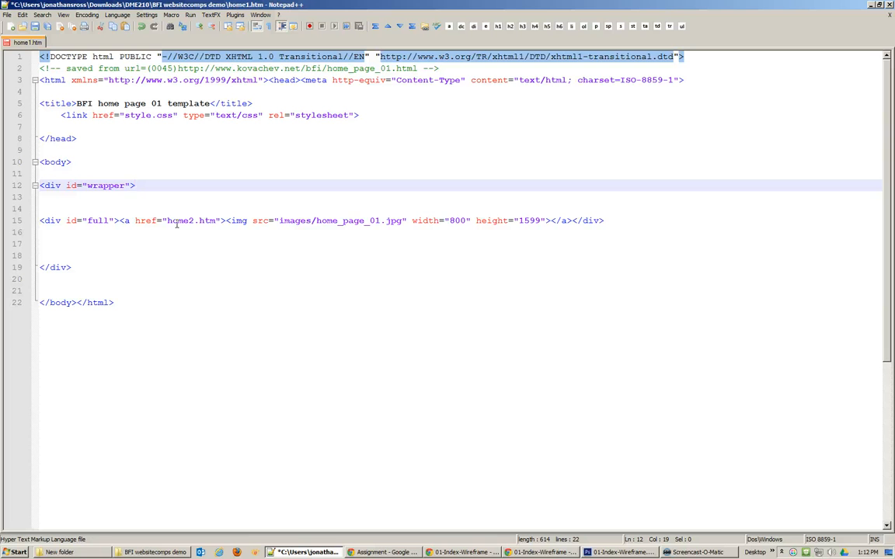
Step: Open home2.htm in Notepad++ and wrap the home_page_02.jpg image tag in an anchor link
left_click(153, 552)
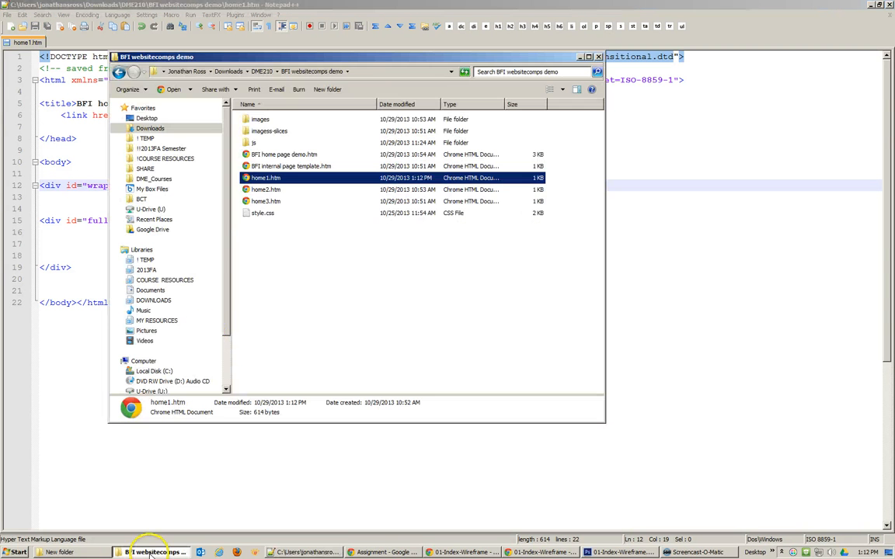
right_click(268, 190)
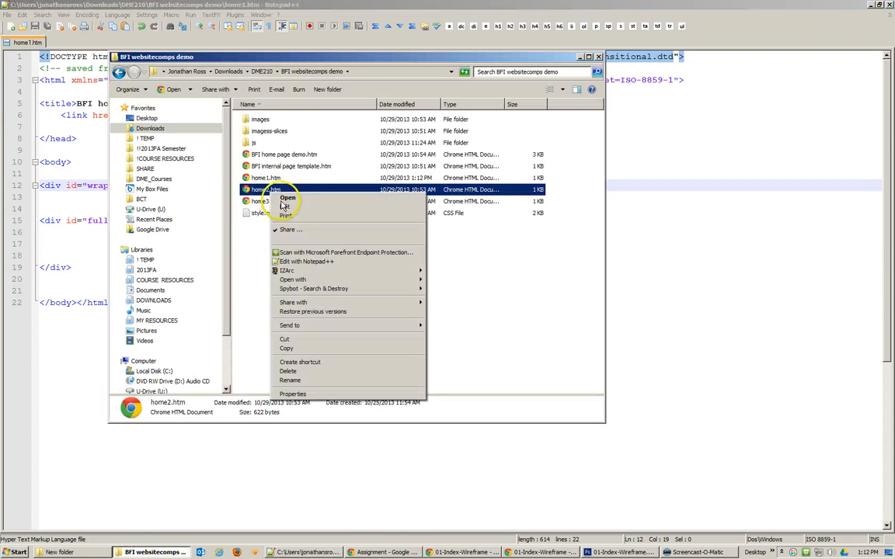
left_click(321, 263)
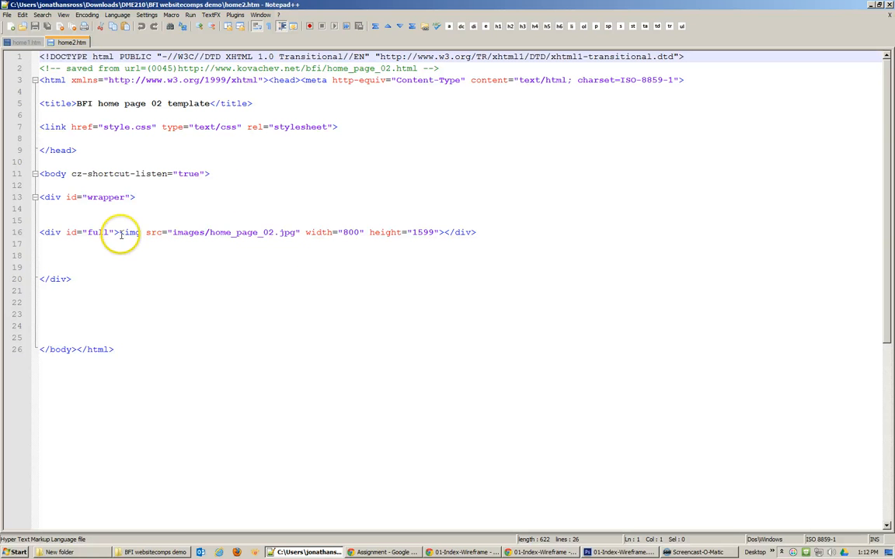
left_click_drag(120, 233, 441, 232)
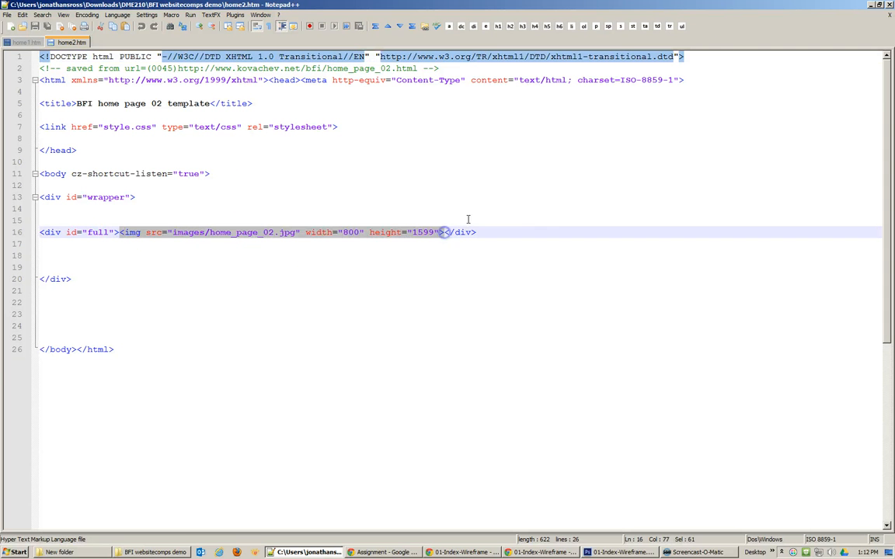
left_click(450, 28)
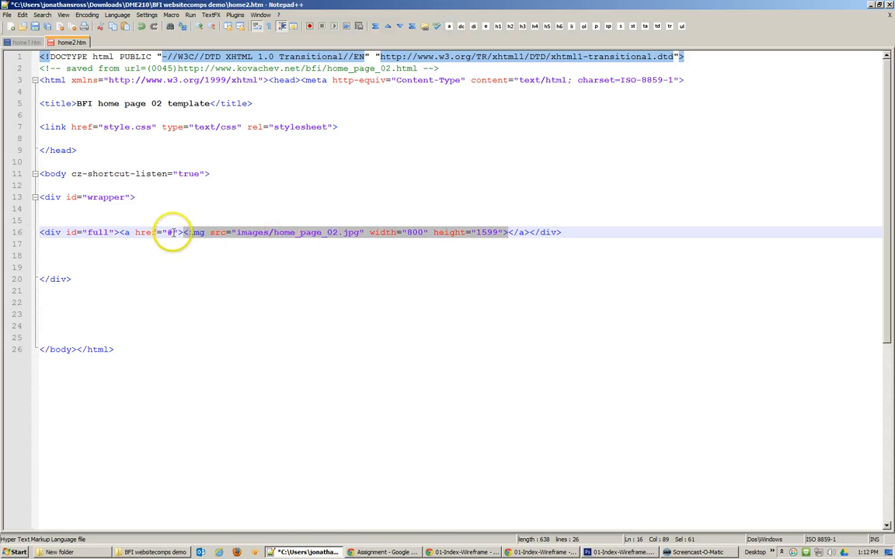
Step: Set the home_page_02.jpg image's link target to home3.htm, save home2.htm, and close the editor
left_click_drag(173, 231, 167, 232)
type("home3.")
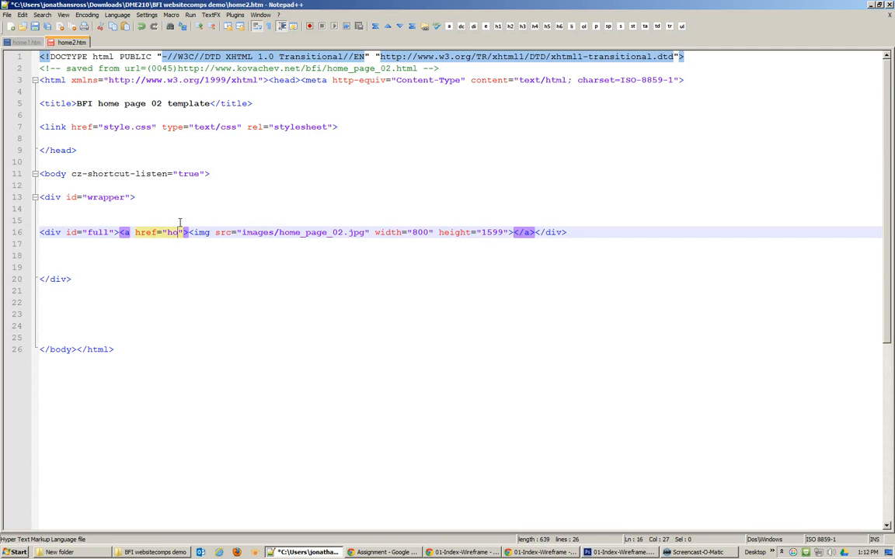
type("htm")
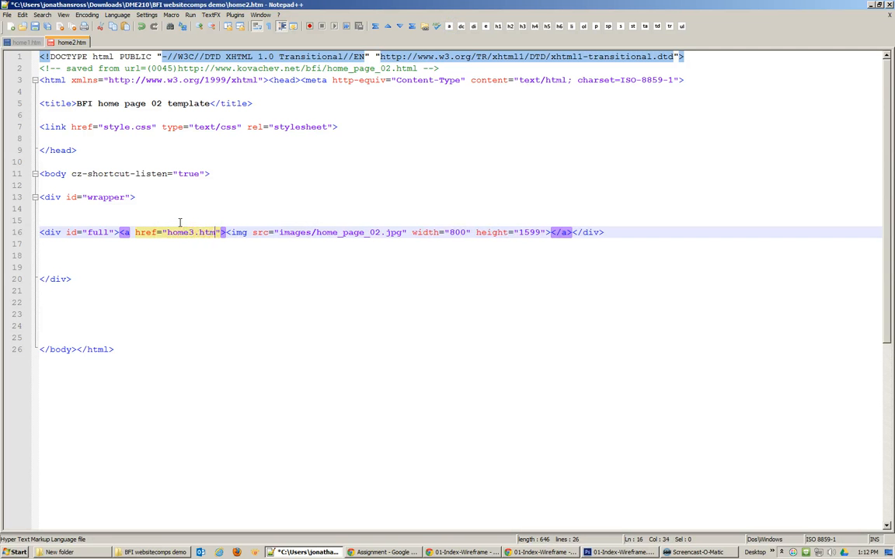
key("ctrl+s")
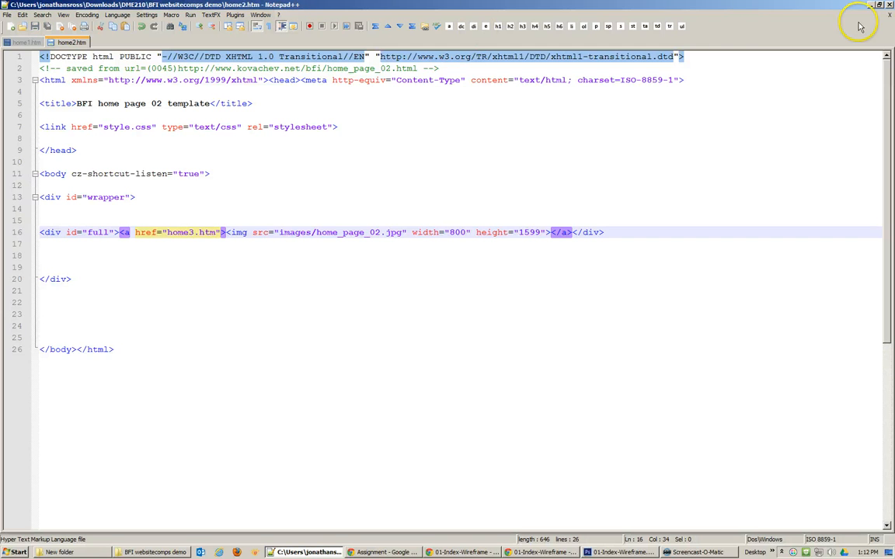
left_click(889, 6)
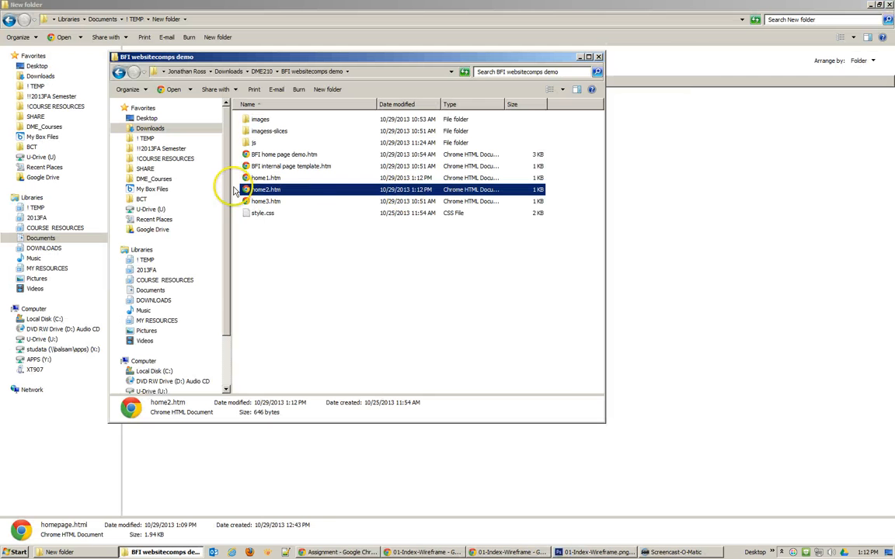
Step: Open home1.htm in Chrome and test the image links by following them through home2.htm to home3.htm
double_click(265, 179)
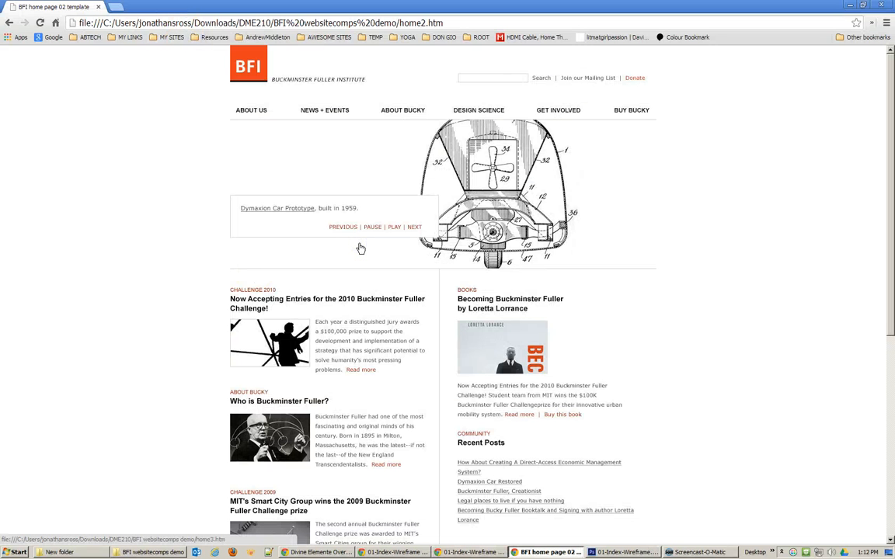
left_click(365, 256)
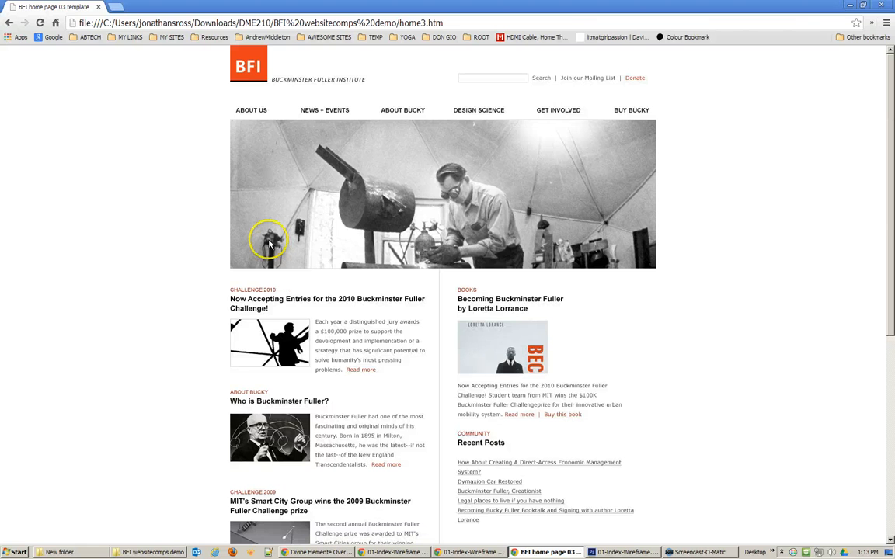
Step: Return to the BFI websitecomps demo folder and rename BFI home page demo.htm as home4.htm
left_click(852, 5)
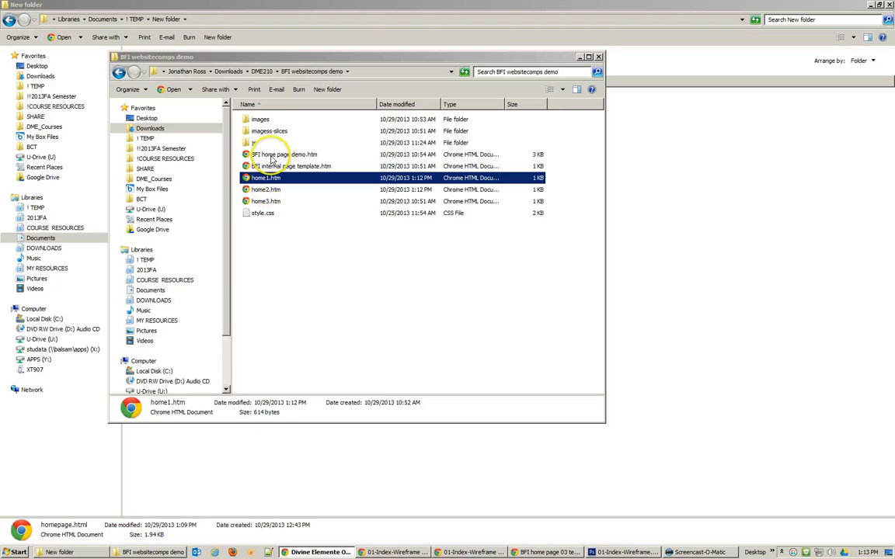
left_click(289, 155)
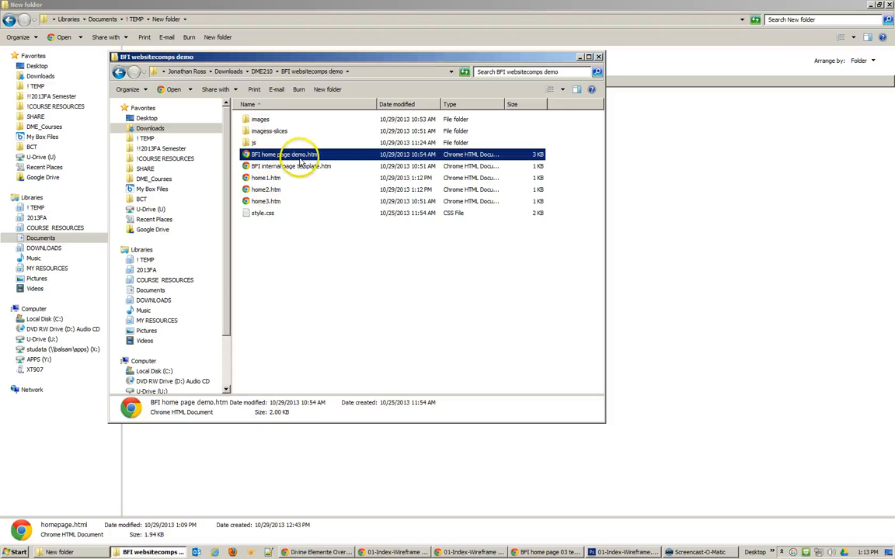
type("hom")
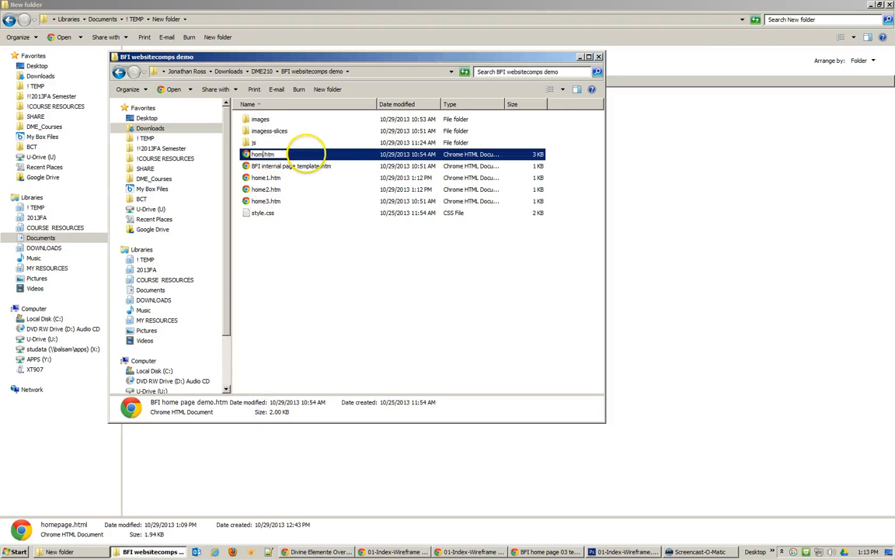
type("e4")
key("Return")
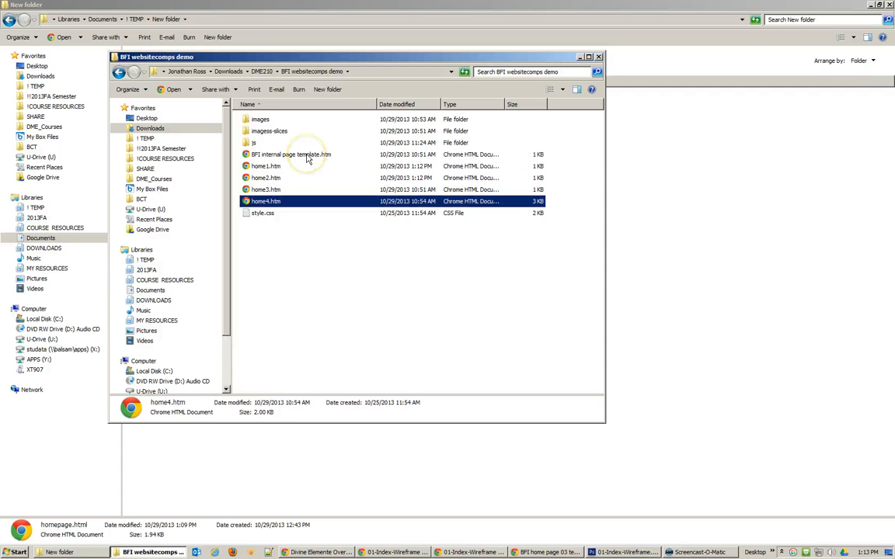
Step: Rename BFI internal page template.htm as about.htm
left_click(308, 156)
left_click(311, 155)
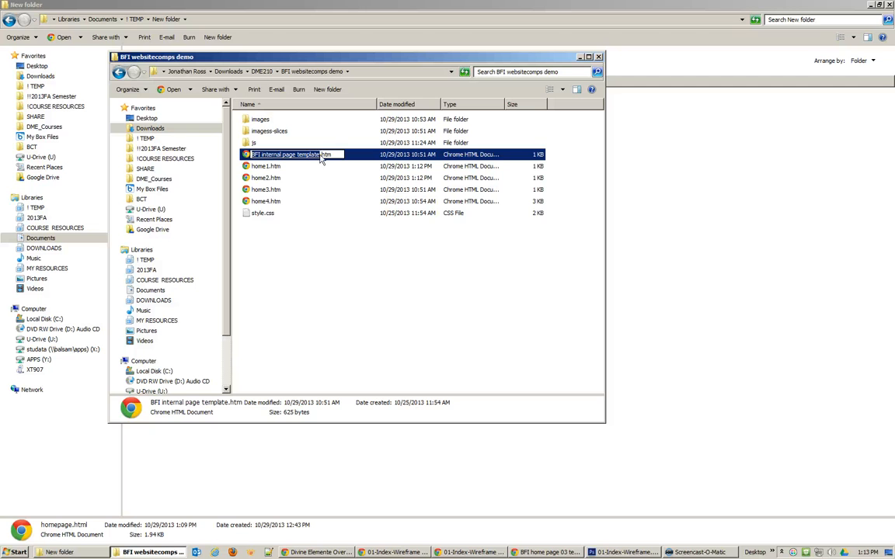
type("about")
key("Return")
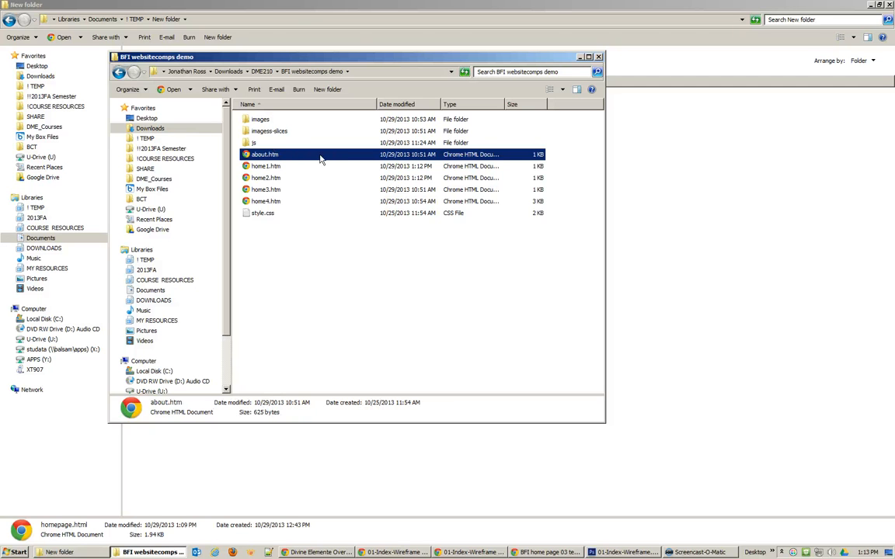
Step: Open home3.htm in Notepad++ and wrap the home_page_03.jpg image tag in an anchor link
right_click(265, 191)
left_click(268, 242)
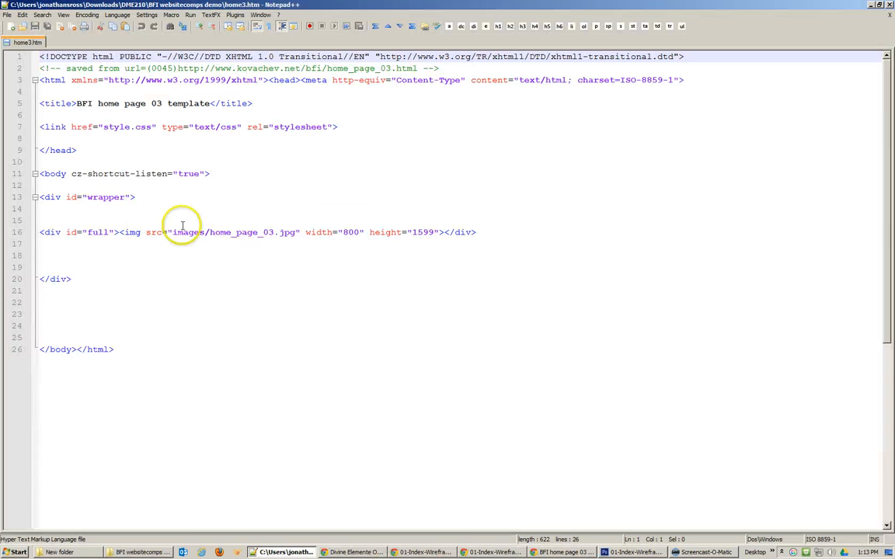
left_click_drag(120, 232, 443, 231)
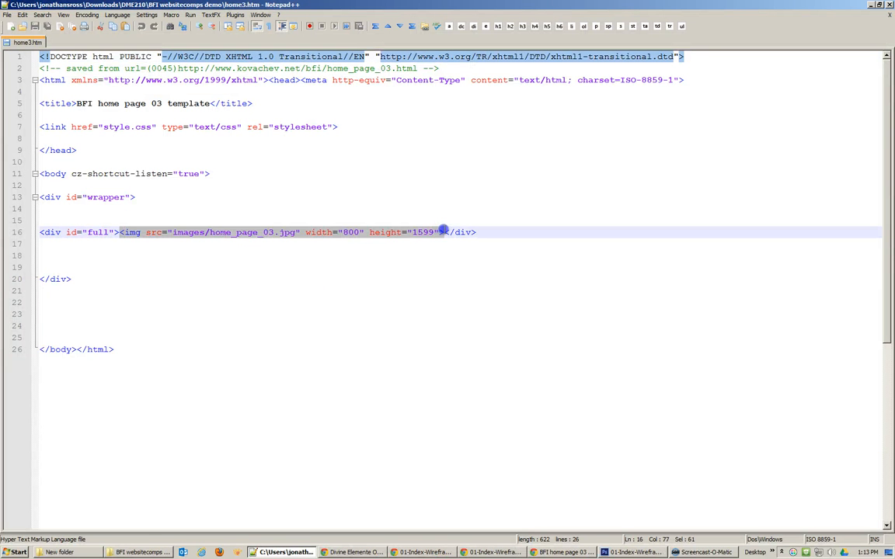
left_click(449, 26)
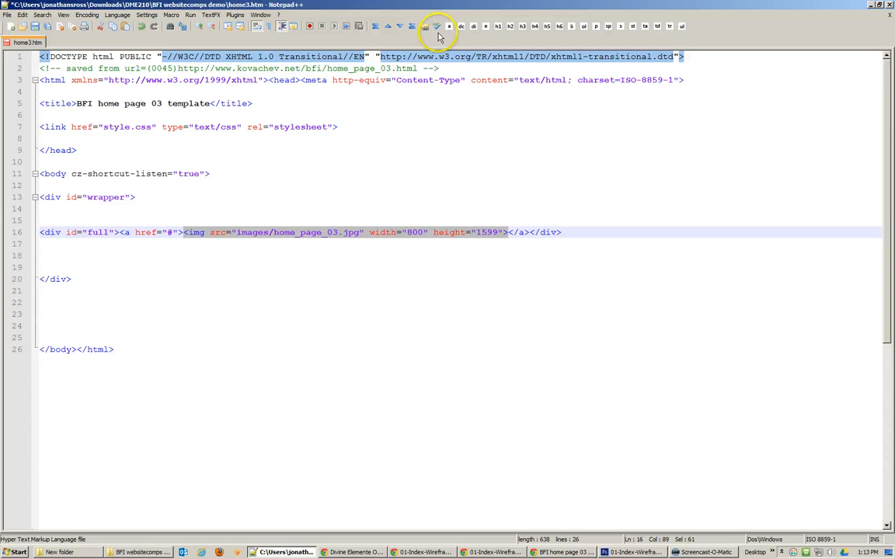
Step: Set the home_page_03.jpg image's link target to home4.htm, save home3.htm, and return to the folder
double_click(171, 232)
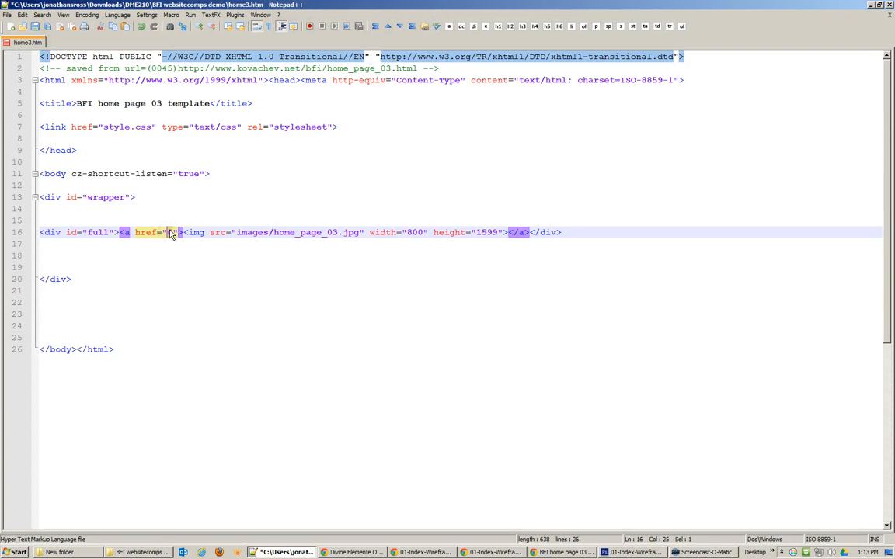
type("home4")
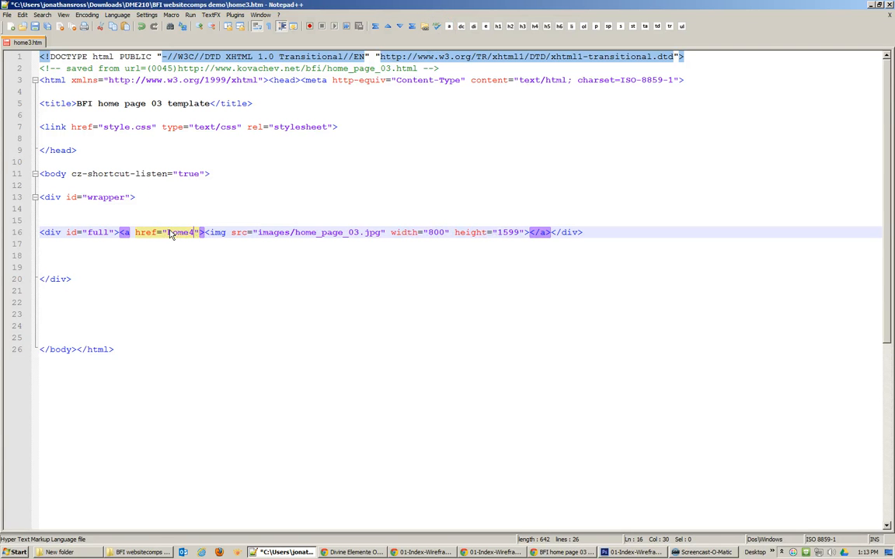
type(".htm")
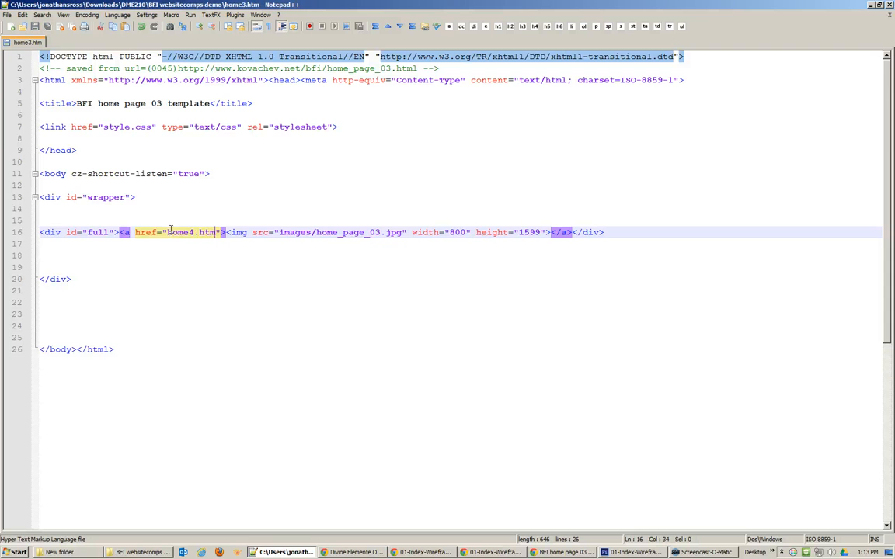
left_click(870, 6)
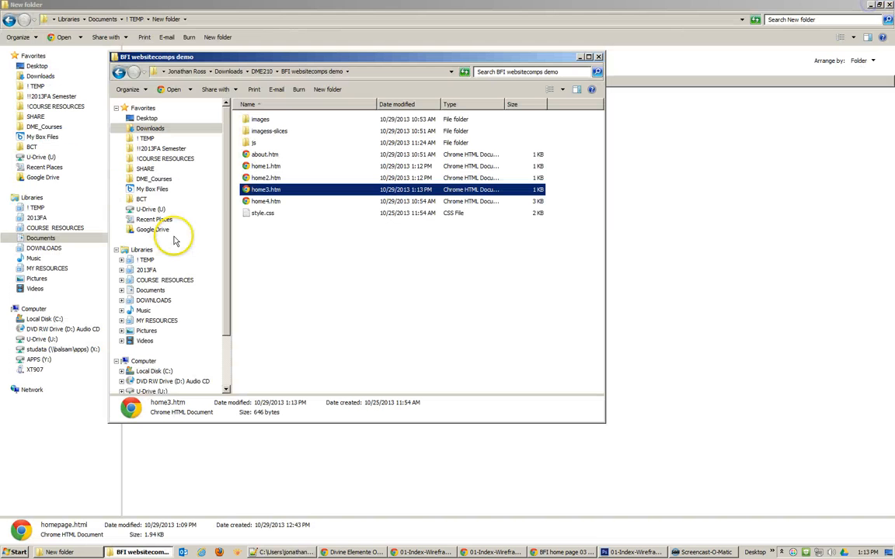
Step: Open home4.htm in Notepad++ to examine its jQuery script references and slideshow image markup, and close the editor
right_click(261, 204)
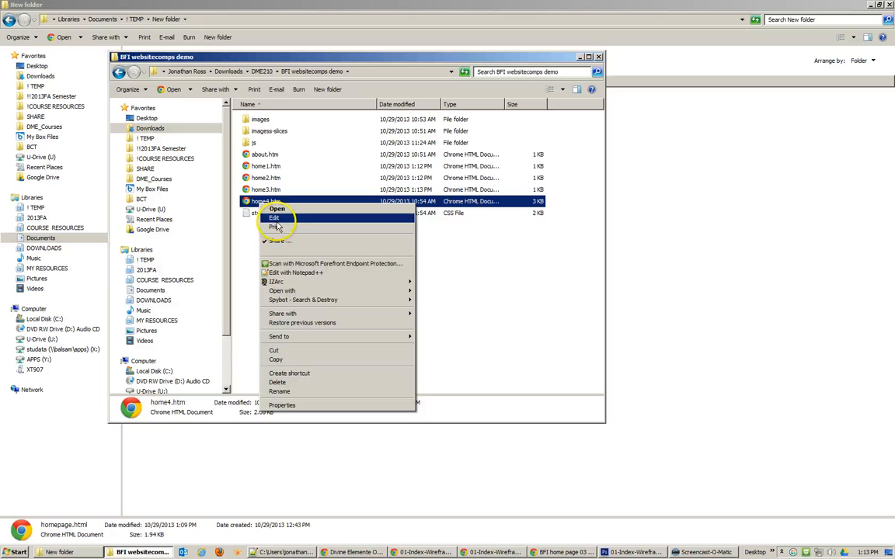
left_click(299, 273)
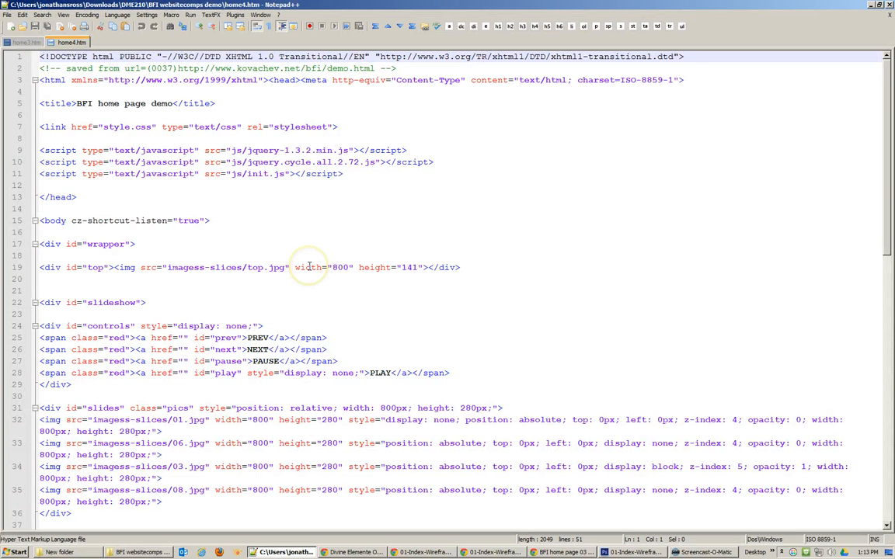
scroll(308, 266, "down", 2)
scroll(290, 270, "up", 1)
left_click_drag(251, 116, 301, 151)
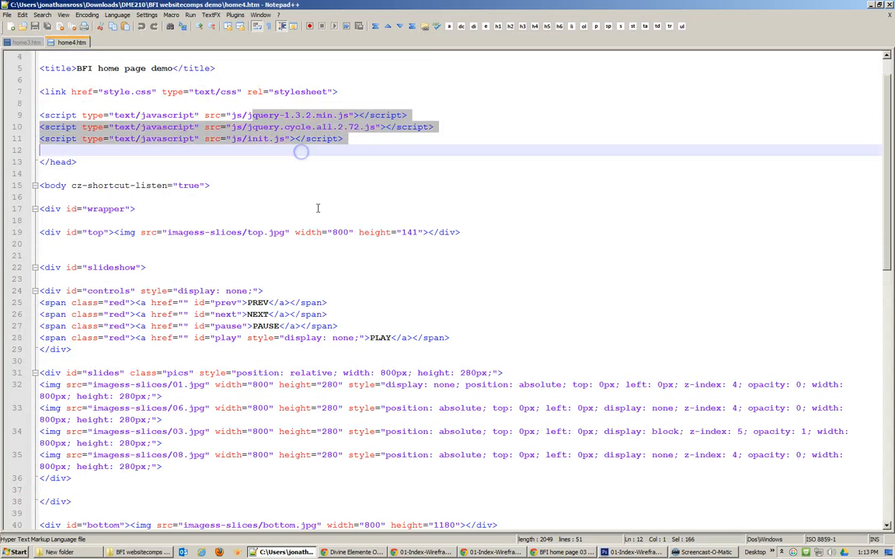
scroll(310, 210, "down", 4)
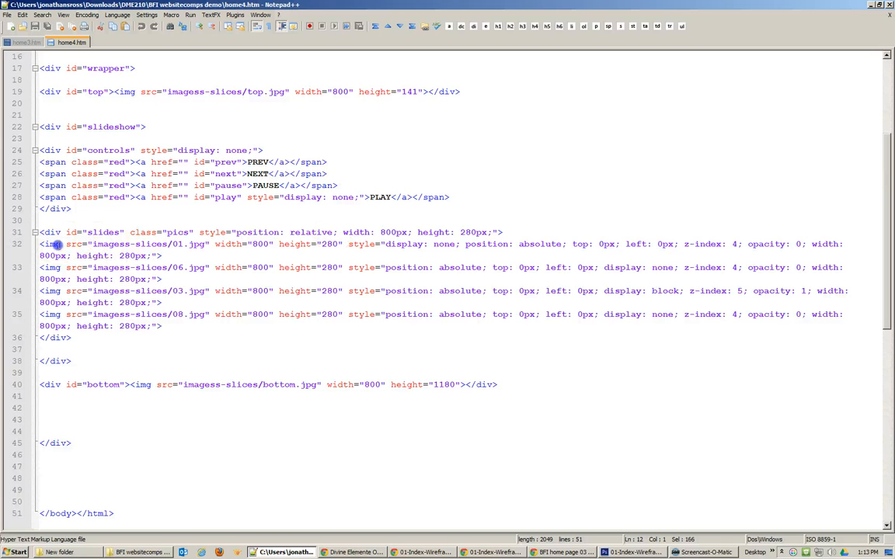
left_click_drag(57, 244, 266, 342)
left_click(279, 347)
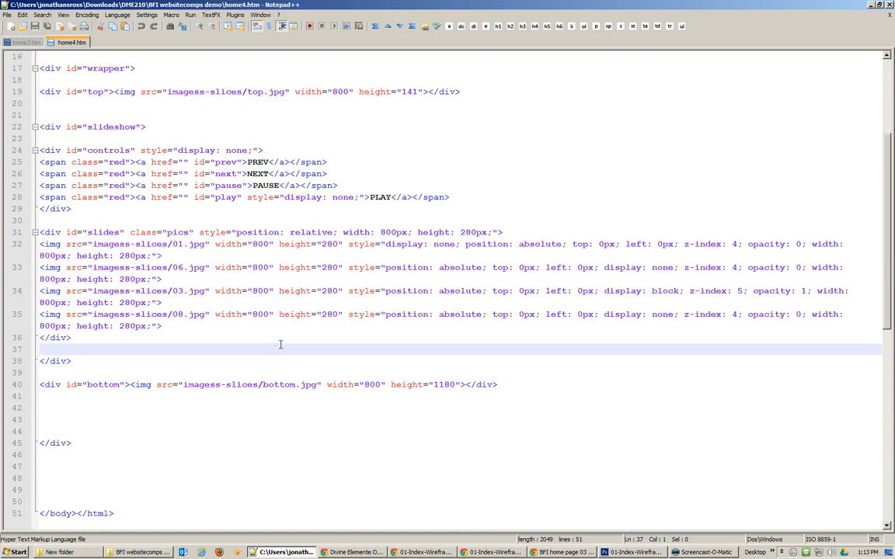
left_click(888, 15)
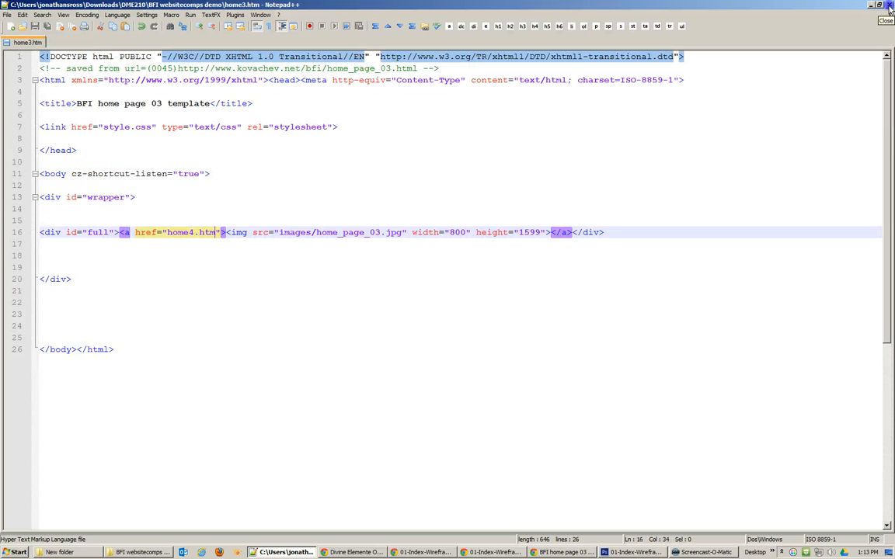
left_click(890, 6)
Step: Browse the images in the imagess-slices folder in XnView, from bottom.jpg through top.jpg to 01.jpg, and return to the BFI websitecomps demo folder
left_click(262, 132)
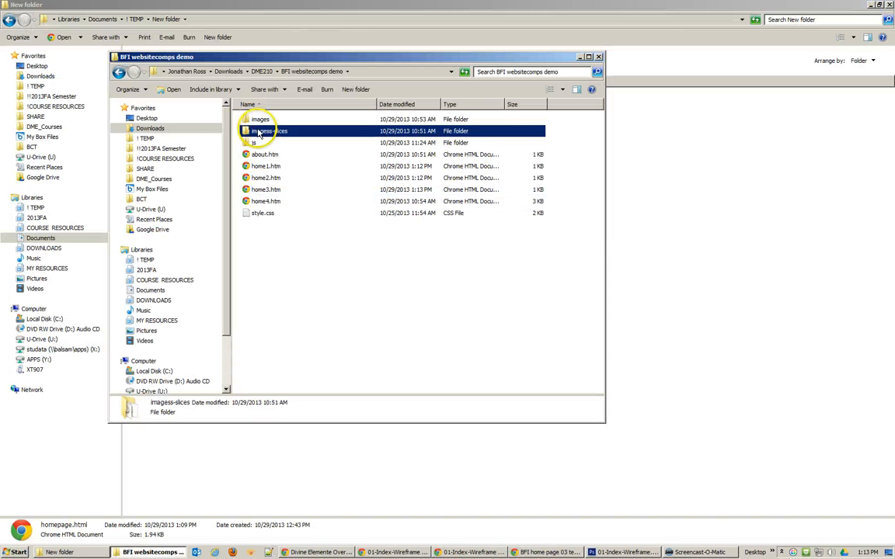
double_click(262, 132)
double_click(486, 132)
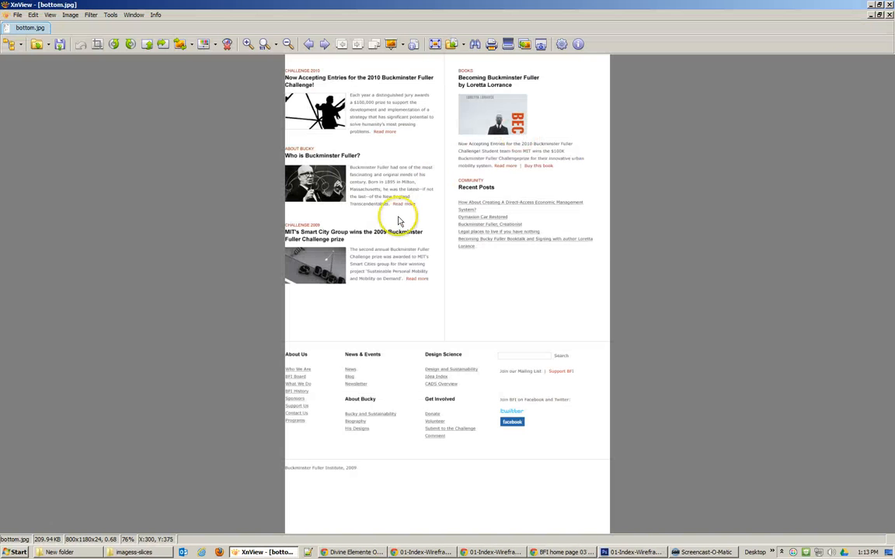
scroll(390, 243, "up", 1)
scroll(391, 243, "down", 3)
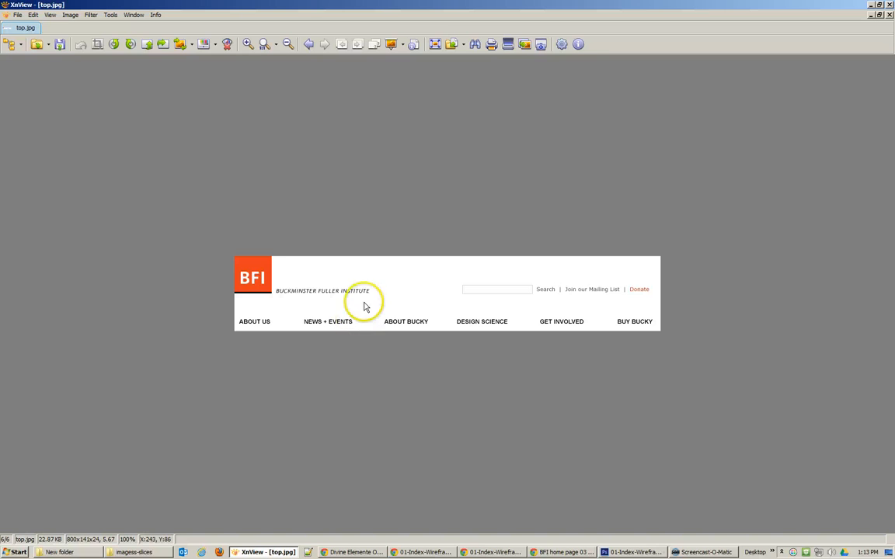
scroll(365, 308, "up", 1)
scroll(365, 308, "up", 4)
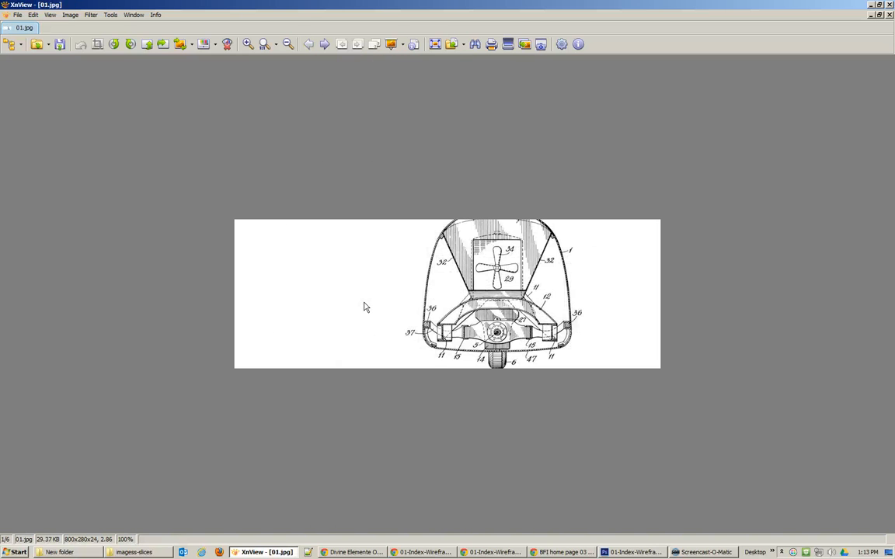
left_click(889, 5)
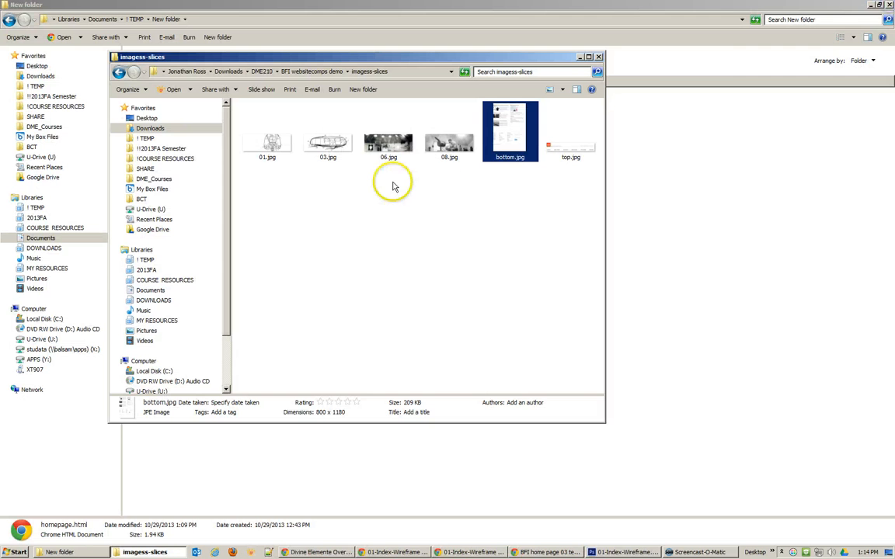
left_click(311, 71)
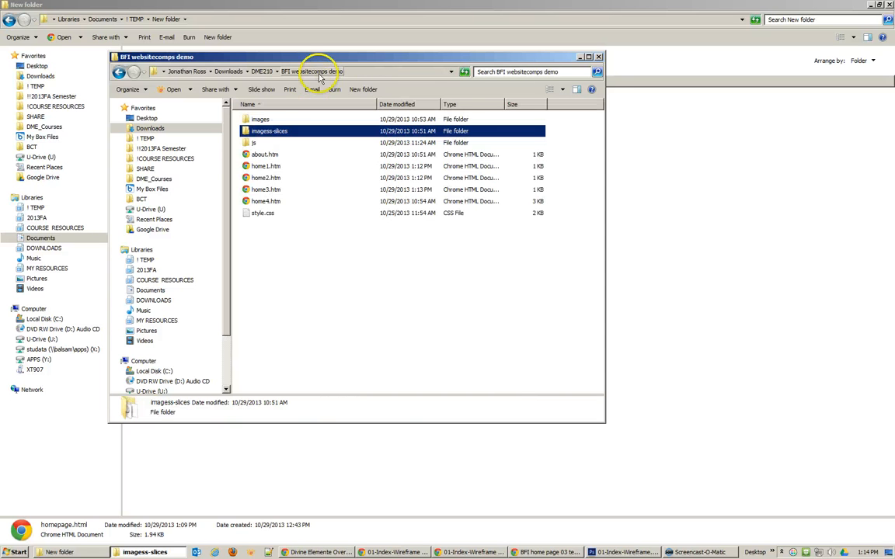
Step: Open home1.htm in Chrome and follow the image links through home2.htm and home3.htm to home4.htm
double_click(266, 167)
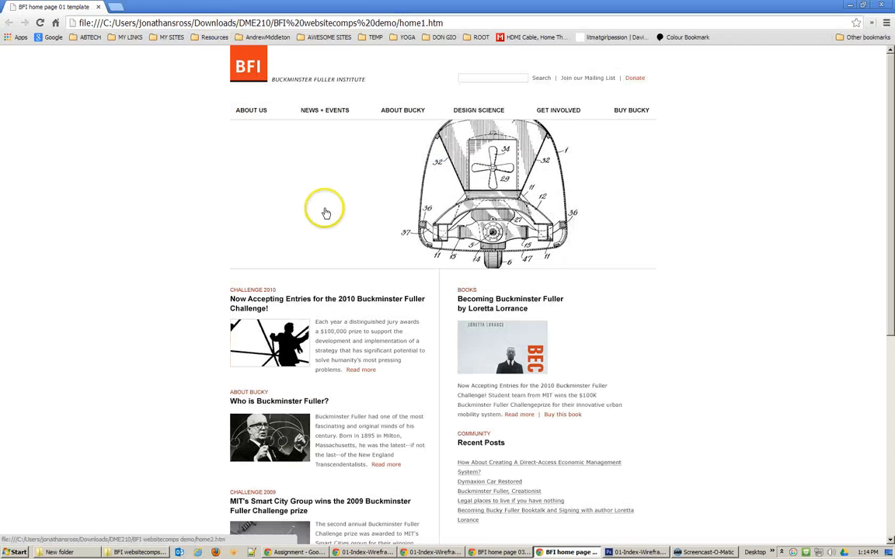
left_click(335, 182)
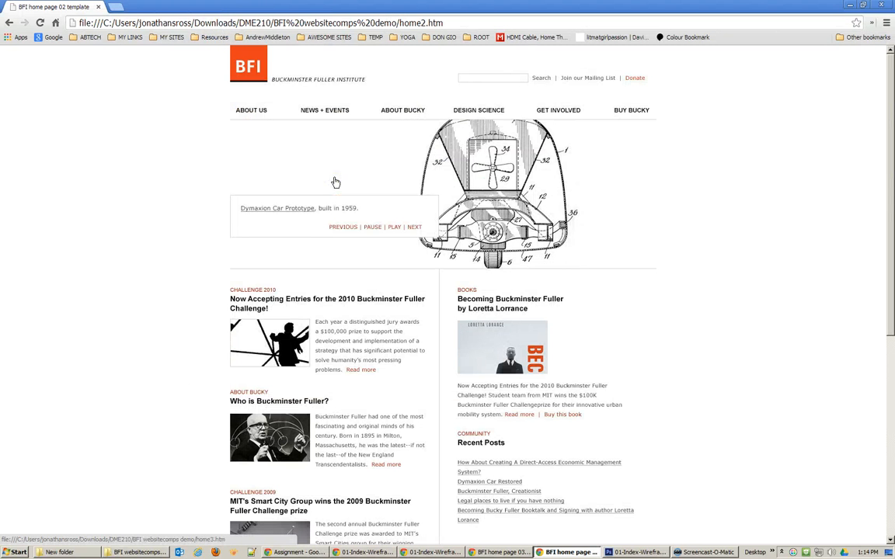
left_click(336, 181)
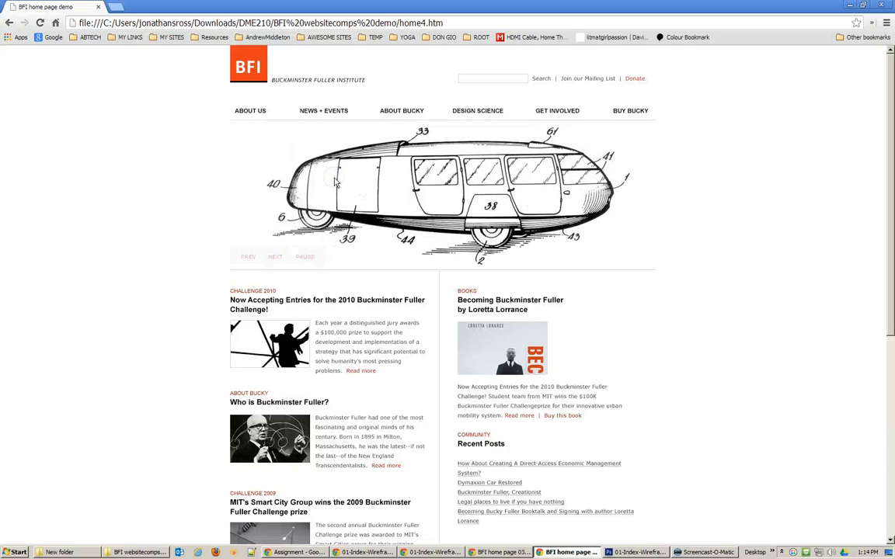
Step: Test the NEXT and PREV controls of the home4.htm slideshow by stepping forward and backward through its slides
left_click(274, 257)
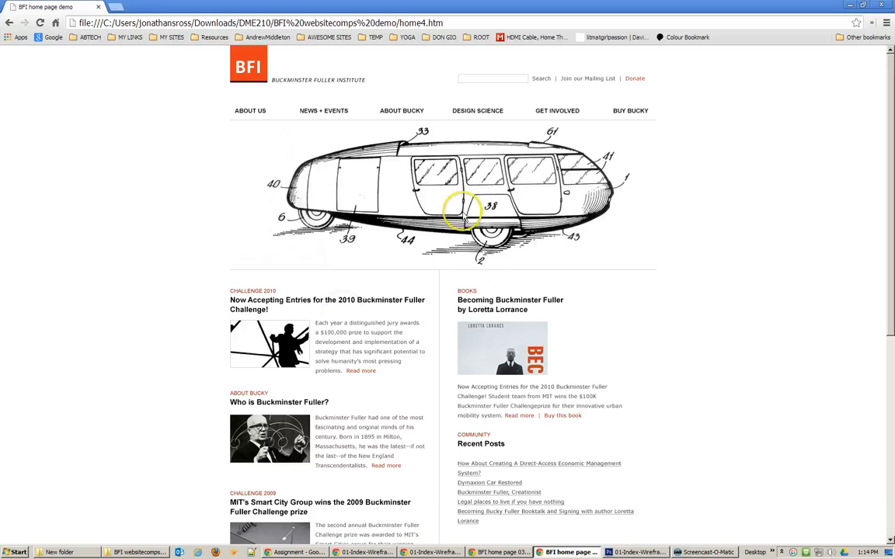
left_click(278, 256)
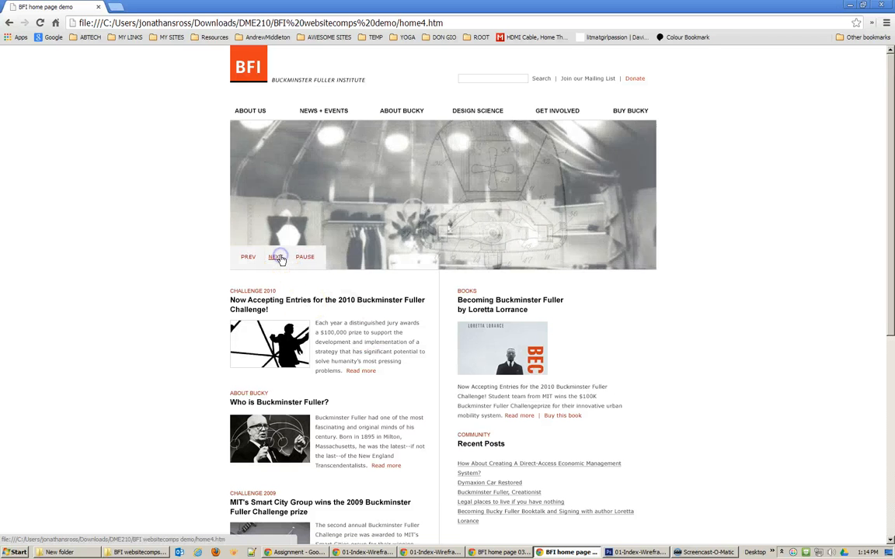
left_click(277, 256)
left_click(247, 257)
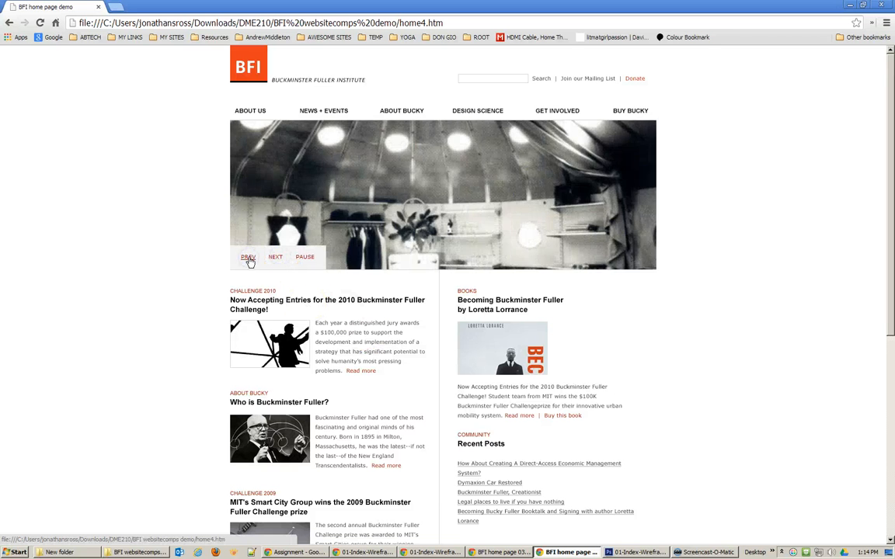
left_click(247, 257)
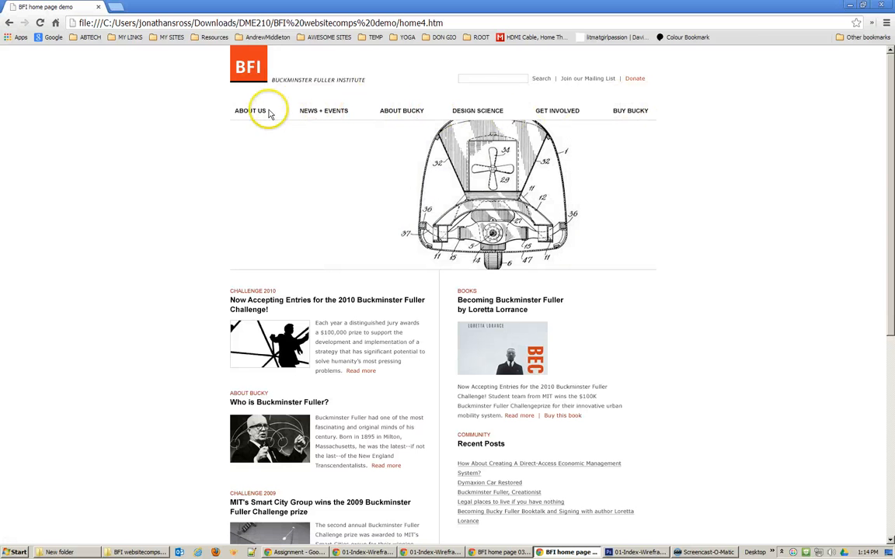
left_click(242, 256)
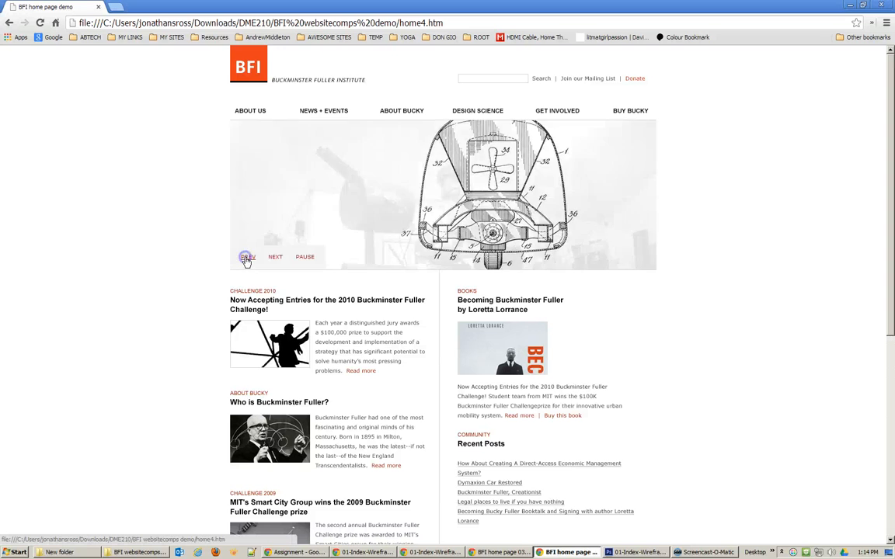
left_click(244, 257)
left_click(246, 258)
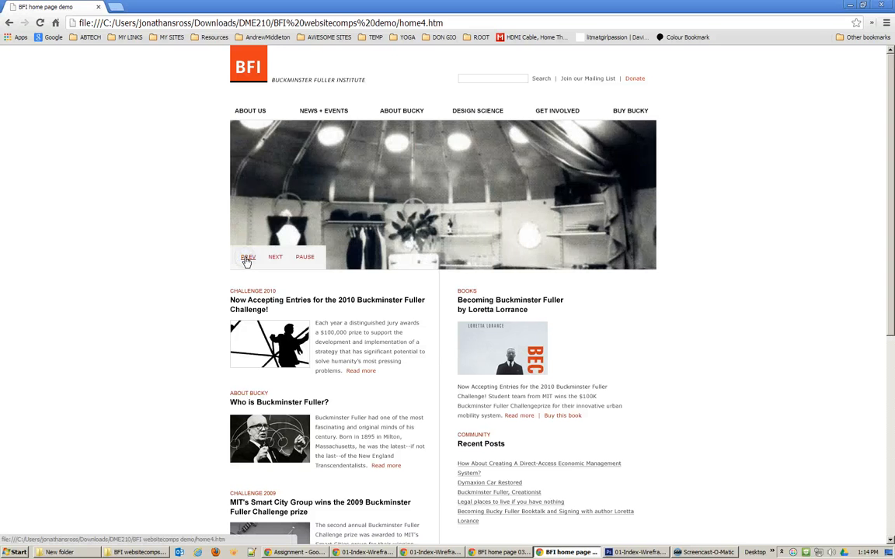
left_click(246, 257)
left_click(183, 249)
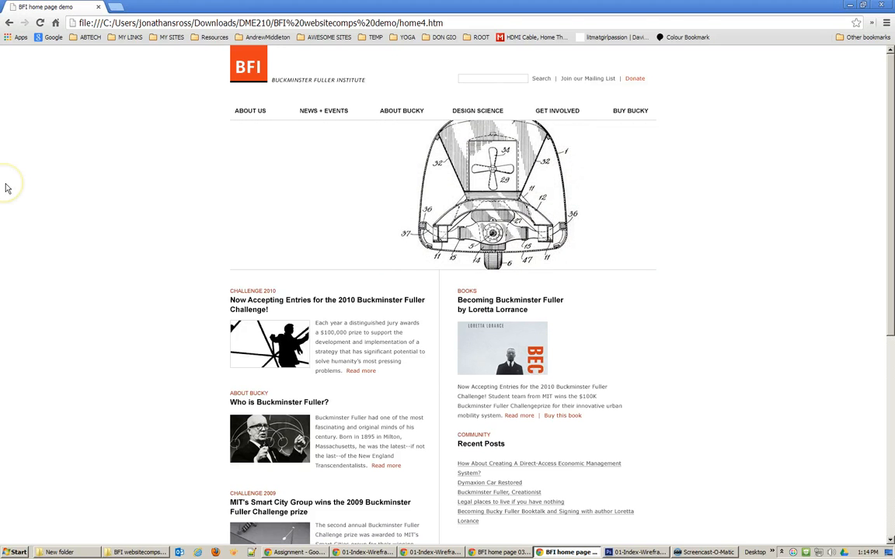
Step: Reopen home4.htm from the BFI websitecomps demo folder in Chrome, try its ABOUT US menu item, and return to the folder
left_click(850, 6)
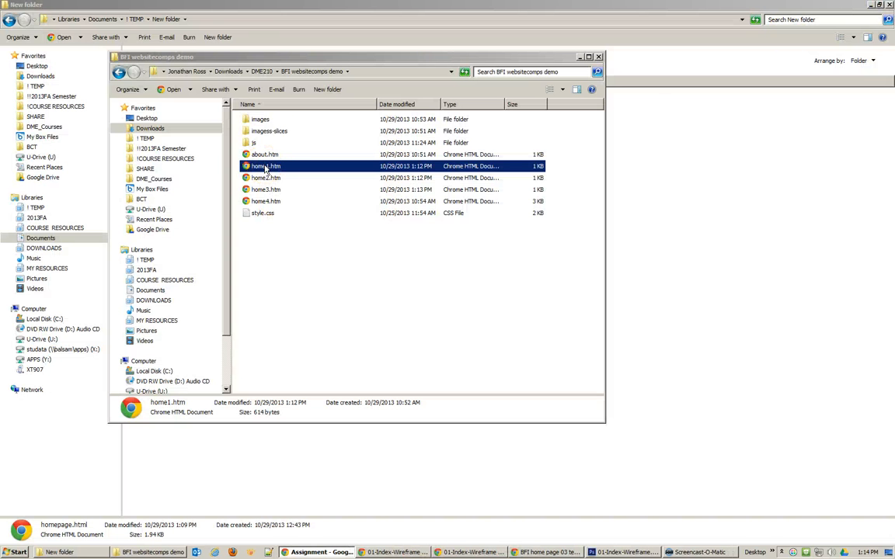
left_click(262, 201)
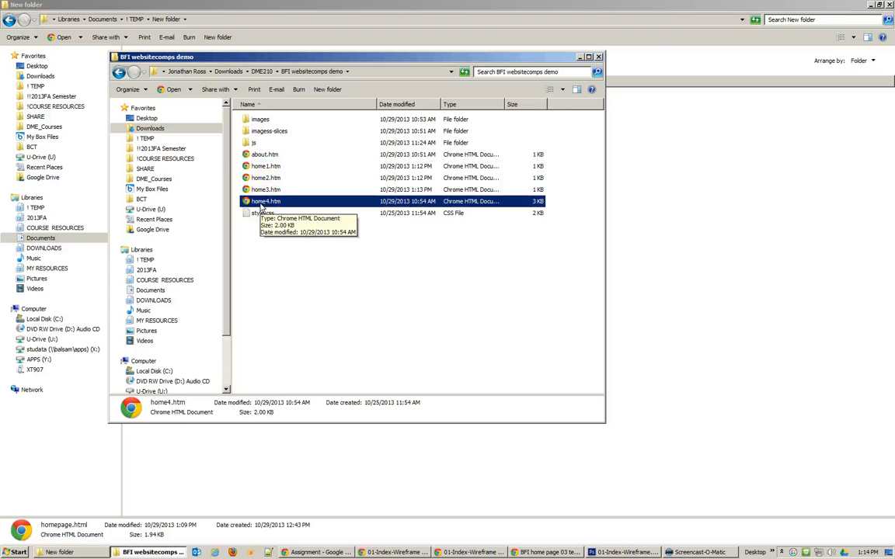
double_click(262, 203)
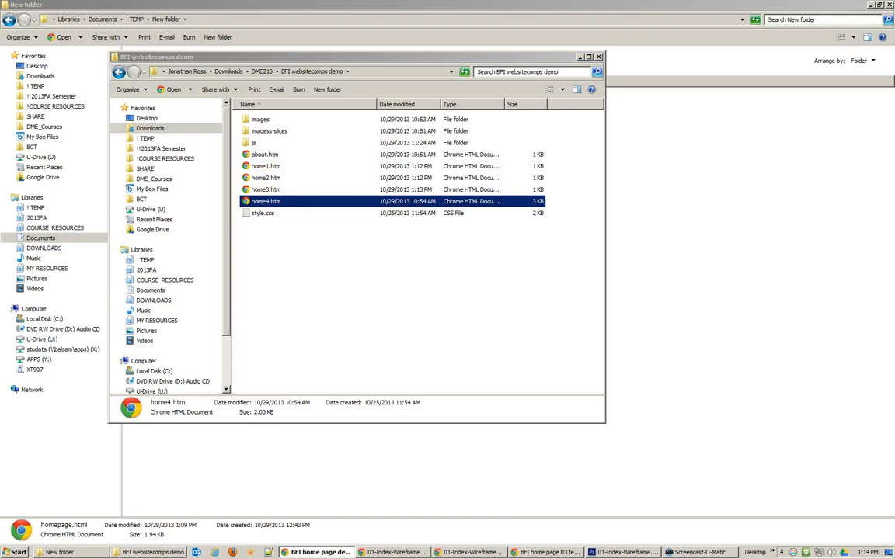
left_click_drag(722, 48, 244, 84)
left_click(249, 113)
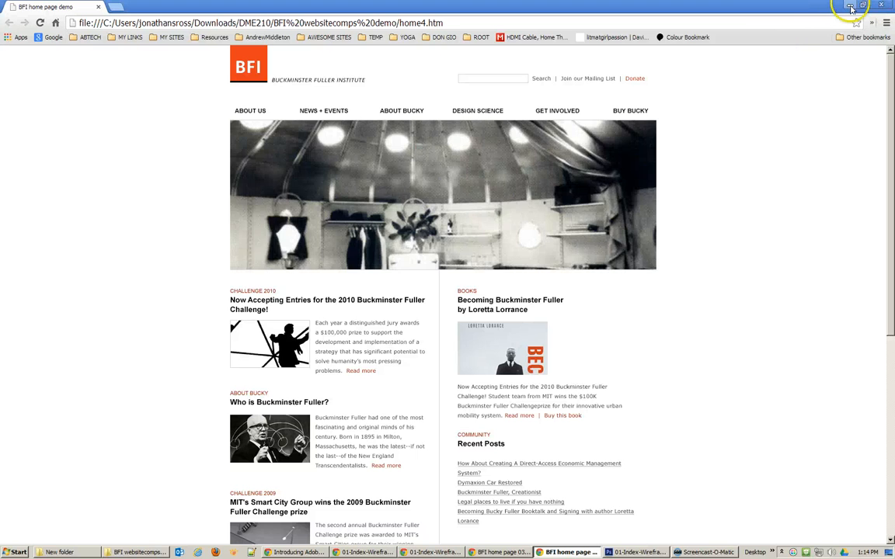
left_click(882, 6)
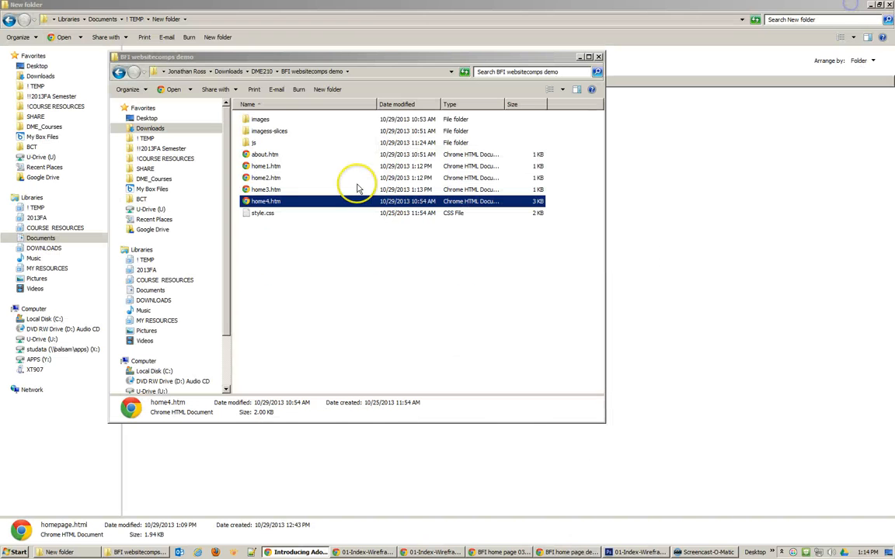
Step: Open home4.htm in Adobe Dreamweaver CS6 and display the page in Design view
right_click(273, 200)
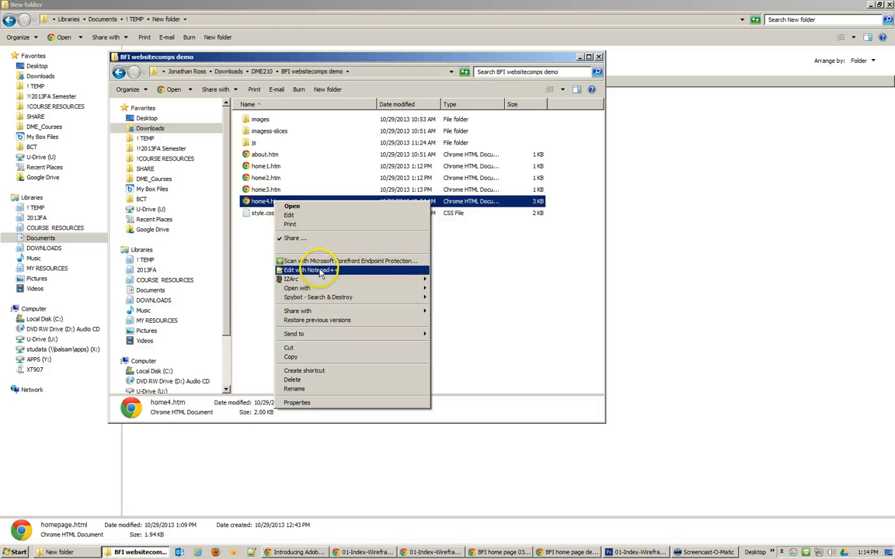
mouse_move(329, 291)
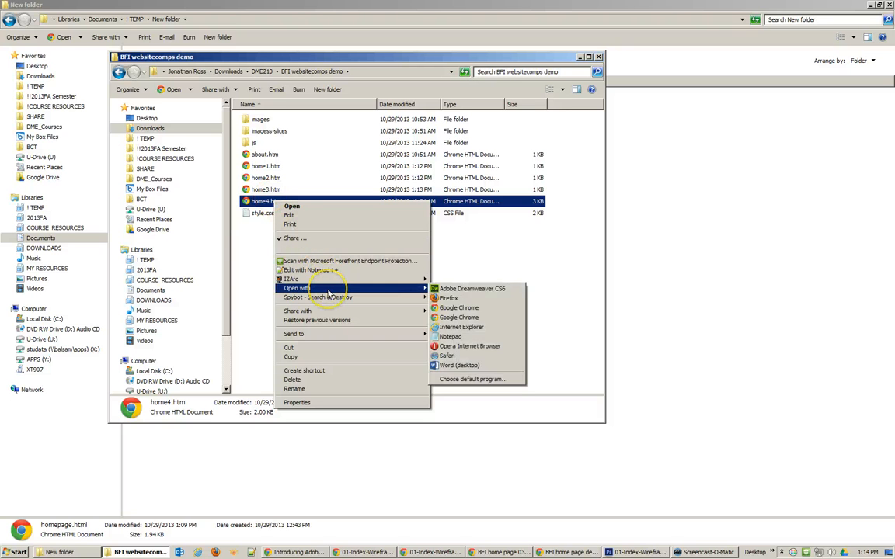
left_click(444, 288)
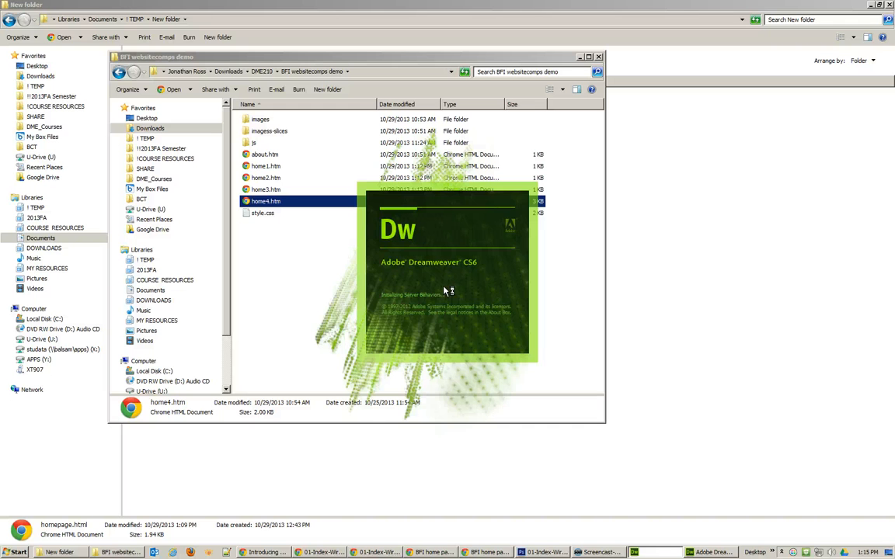
left_click(442, 285)
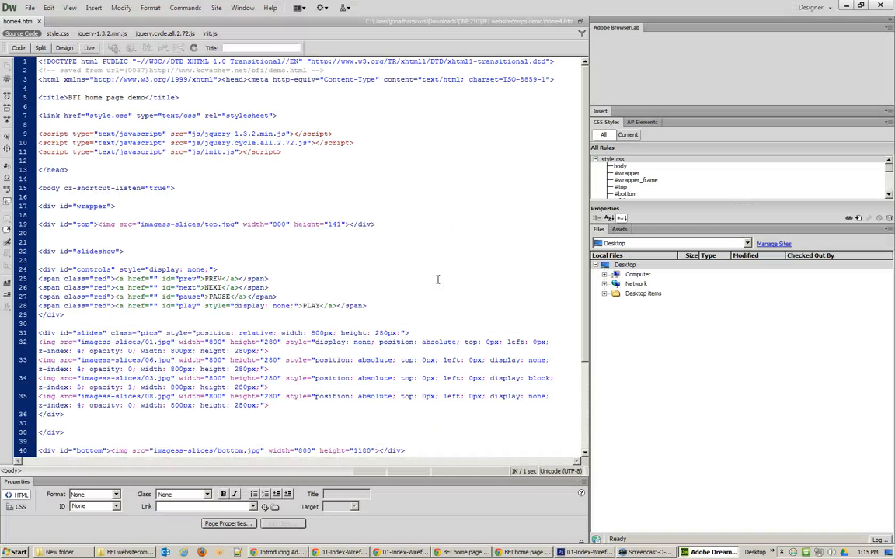
left_click(320, 229)
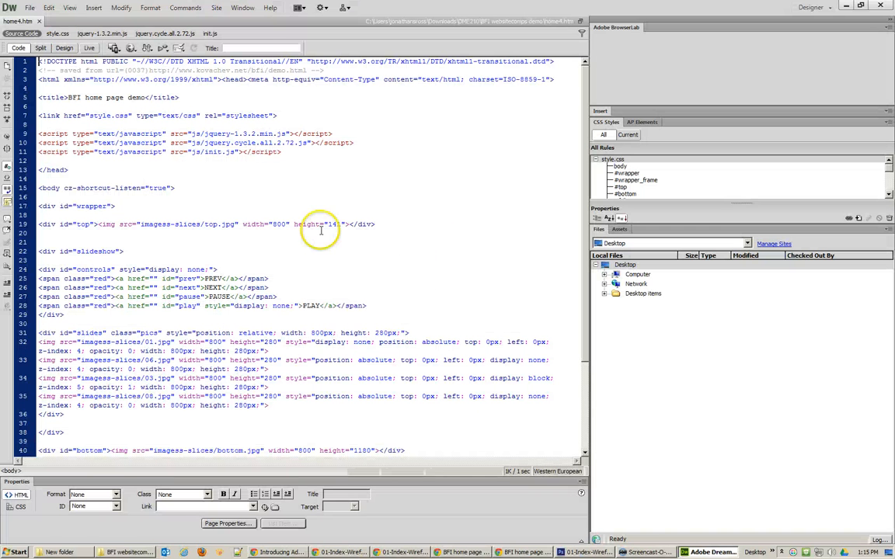
left_click(64, 47)
Step: Select the header image top.jpg and draw a rectangular hotspot over its ABOUT US menu item
left_click(193, 152)
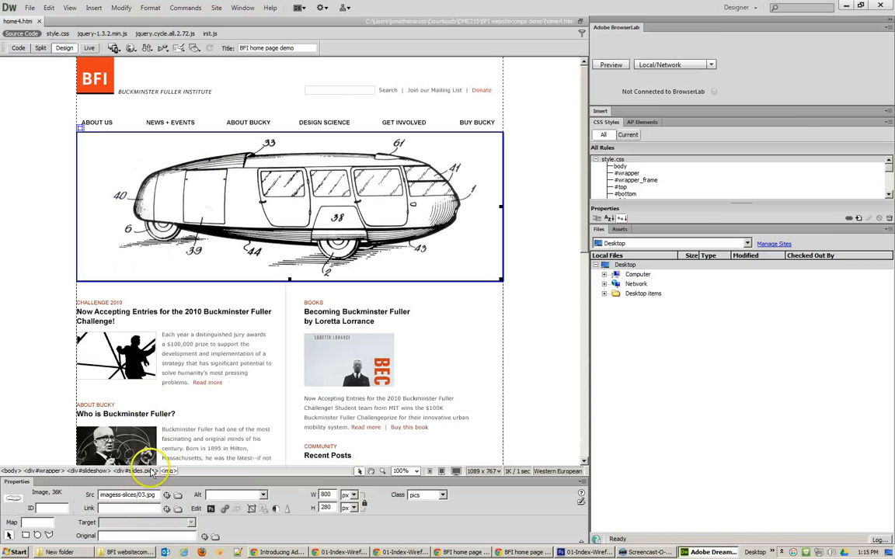
left_click(130, 122)
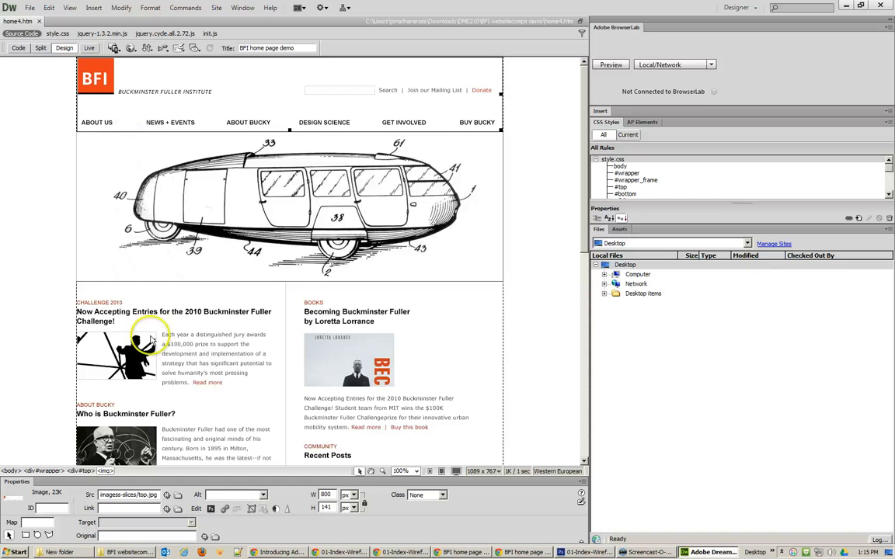
left_click(136, 306)
left_click(114, 109)
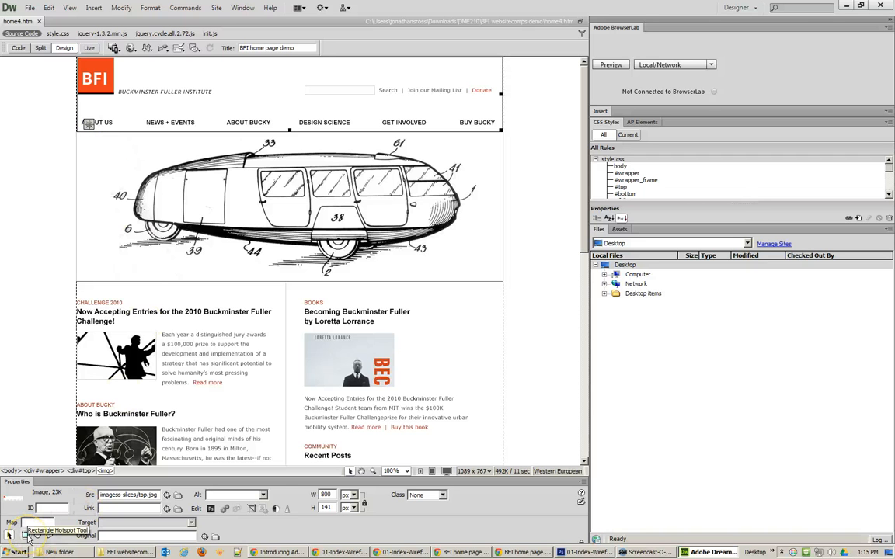
left_click(26, 534)
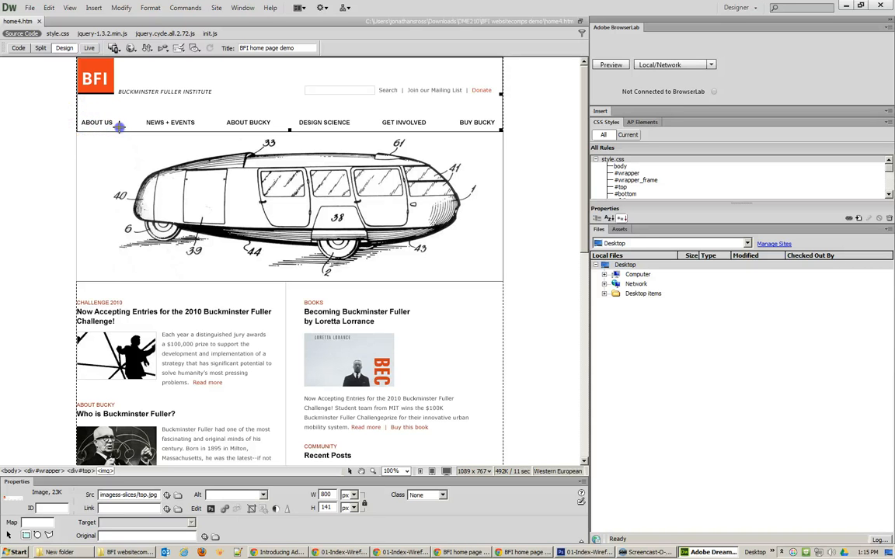
left_click_drag(119, 130, 120, 131)
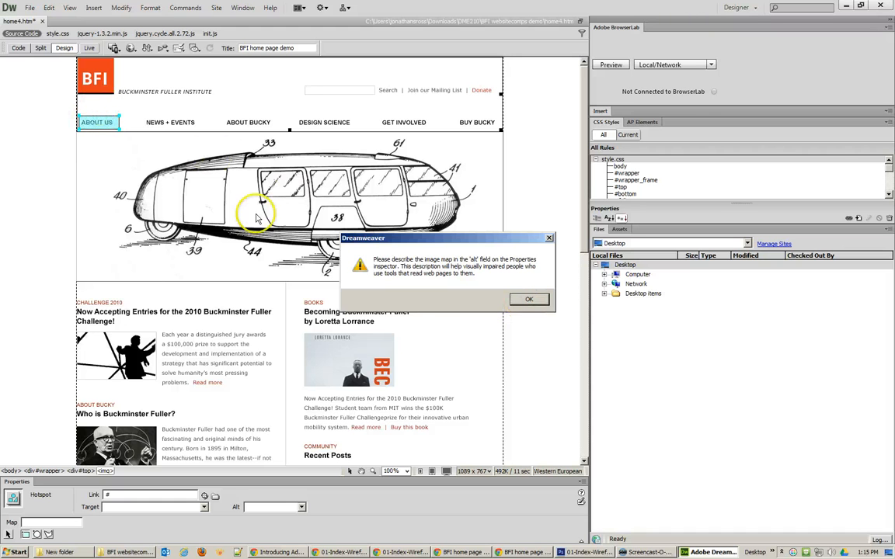
left_click(530, 300)
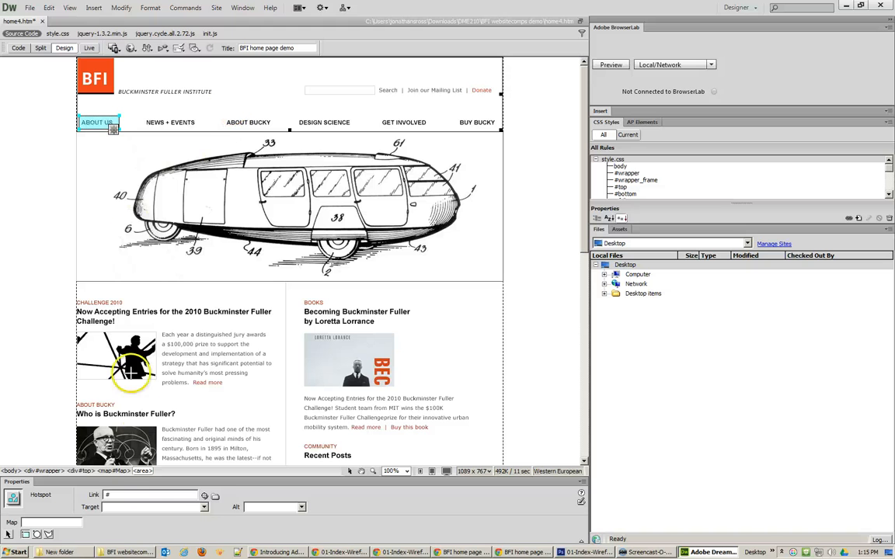
Step: Copy the file name about.htm from the BFI websitecomps demo folder and set it as the ABOUT US hotspot's link
left_click(123, 497)
left_click(124, 552)
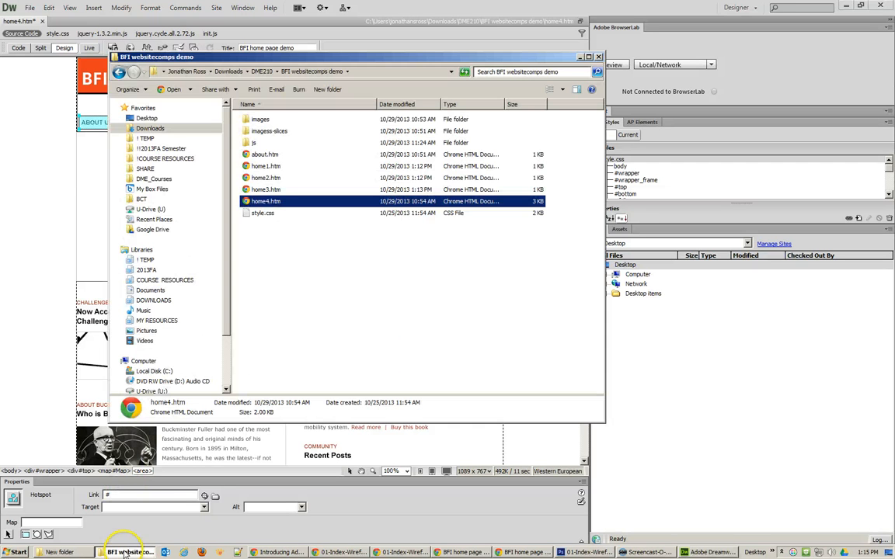
double_click(266, 156)
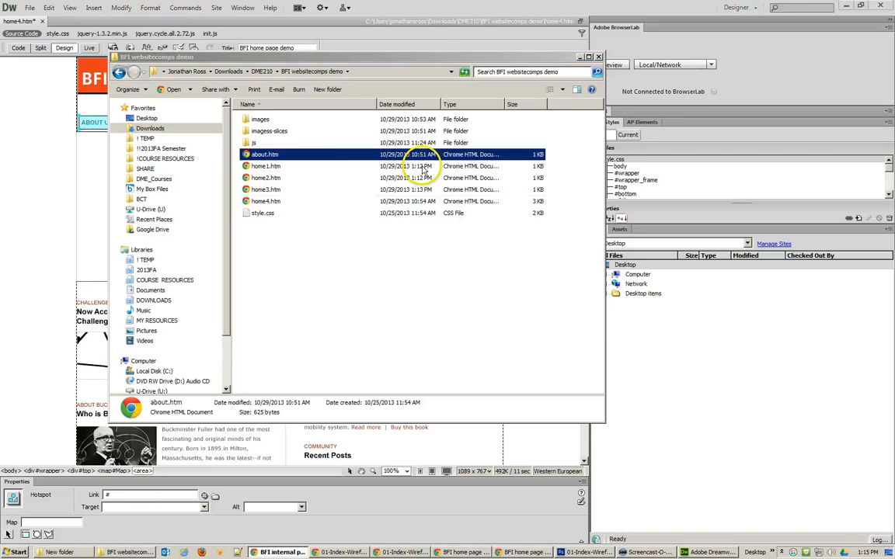
left_click(280, 157)
left_click(282, 159)
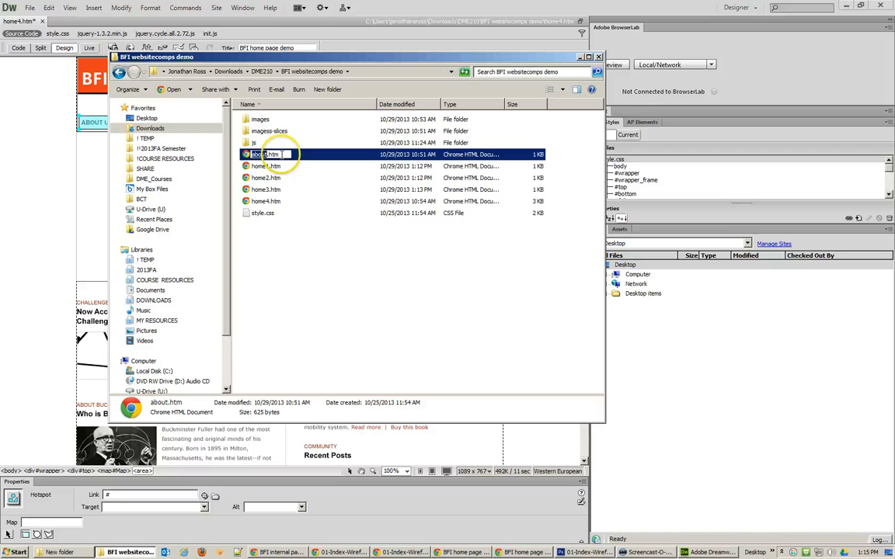
left_click_drag(282, 156, 219, 155)
key("ctrl+c")
left_click(39, 197)
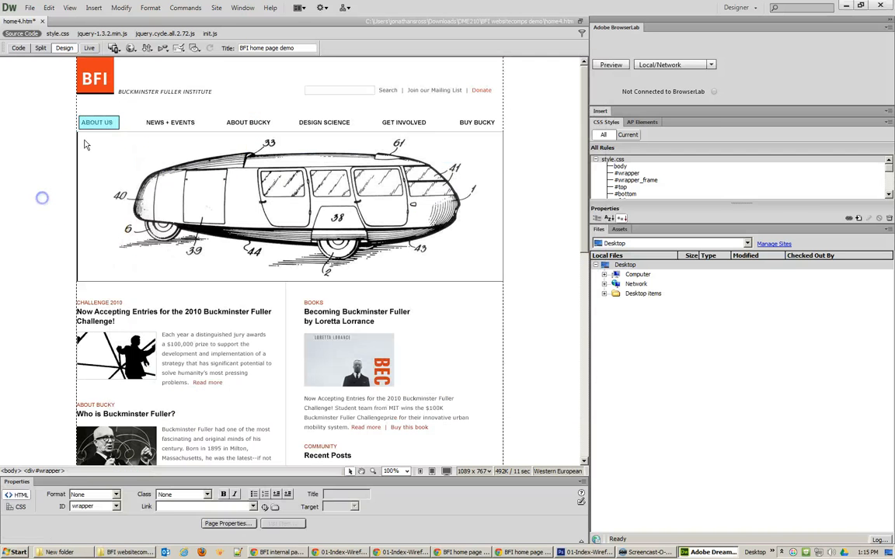
double_click(109, 495)
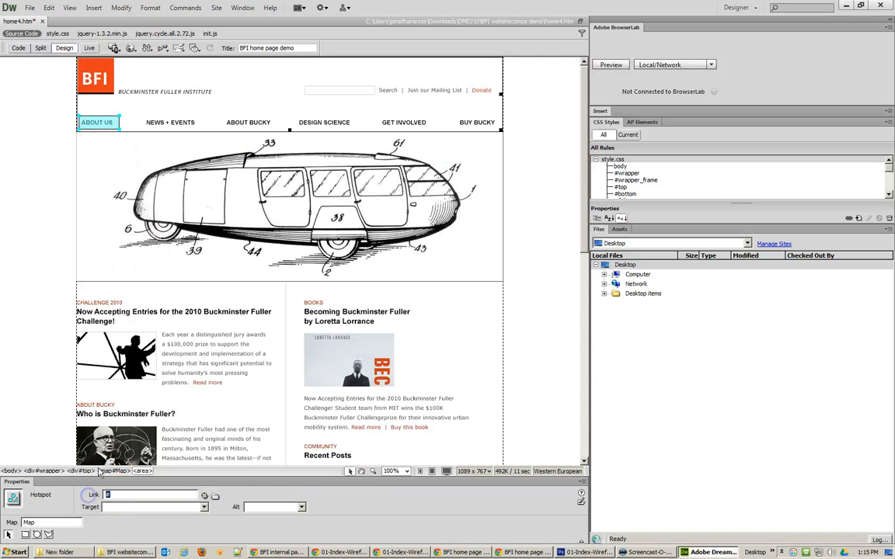
key("ctrl+v")
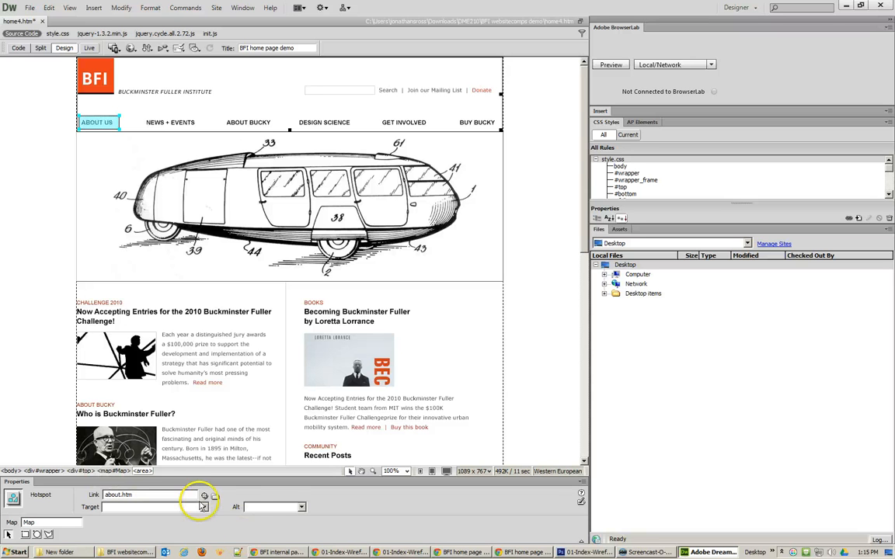
Step: Set the ABOUT US hotspot's alternate text to about and extend its lower-left corner slightly outward
left_click(269, 507)
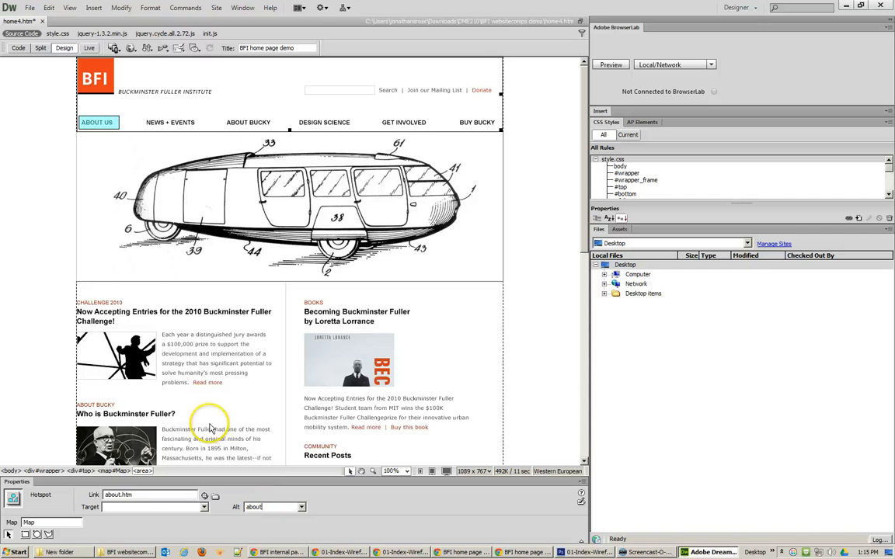
left_click(52, 132)
left_click(81, 121)
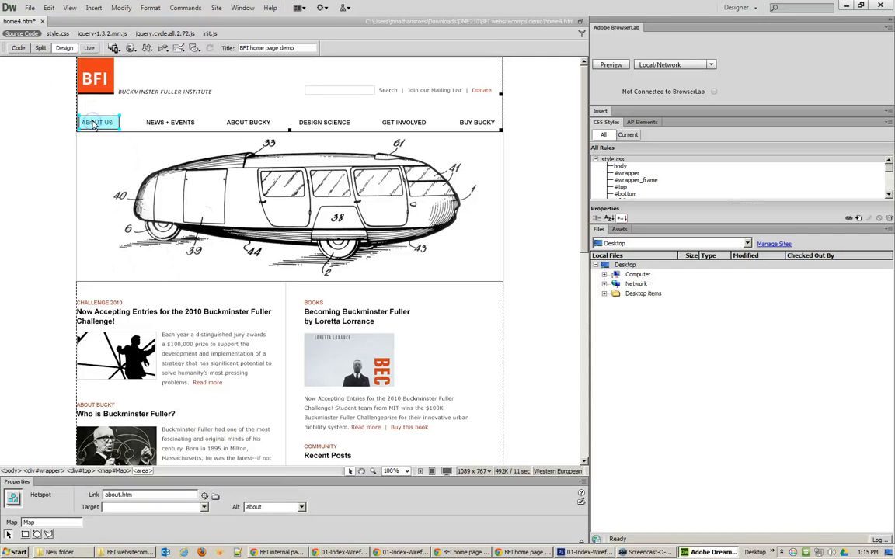
left_click_drag(79, 129, 77, 132)
left_click(95, 126)
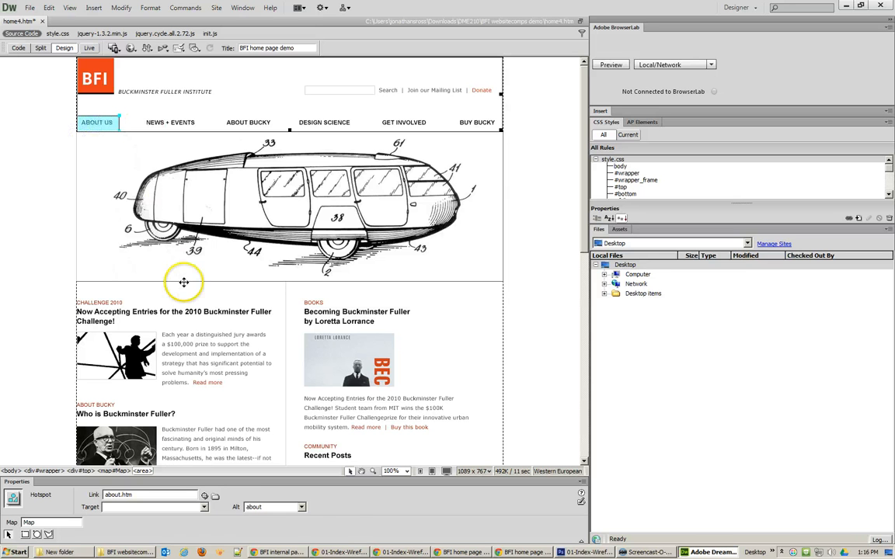
Step: Look over the bottom.jpg image down to its footer links, reselect the ABOUT US hotspot, and save home4.htm
left_click(504, 321)
scroll(504, 310, "down", 5)
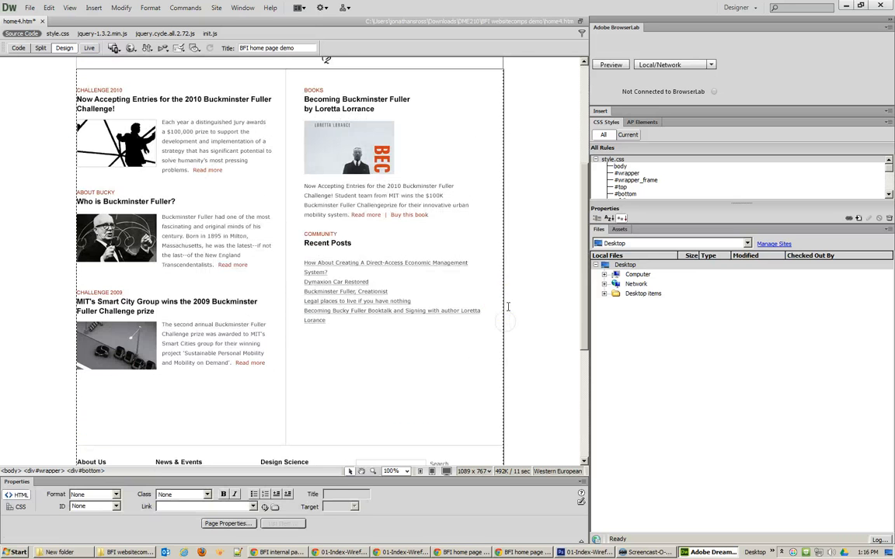
left_click(364, 244)
scroll(250, 249, "down", 5)
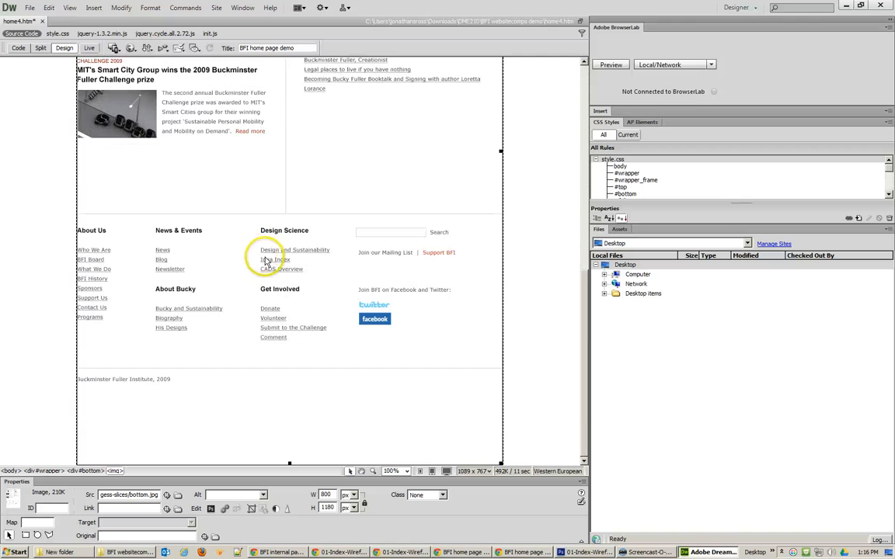
scroll(272, 268, "up", 10)
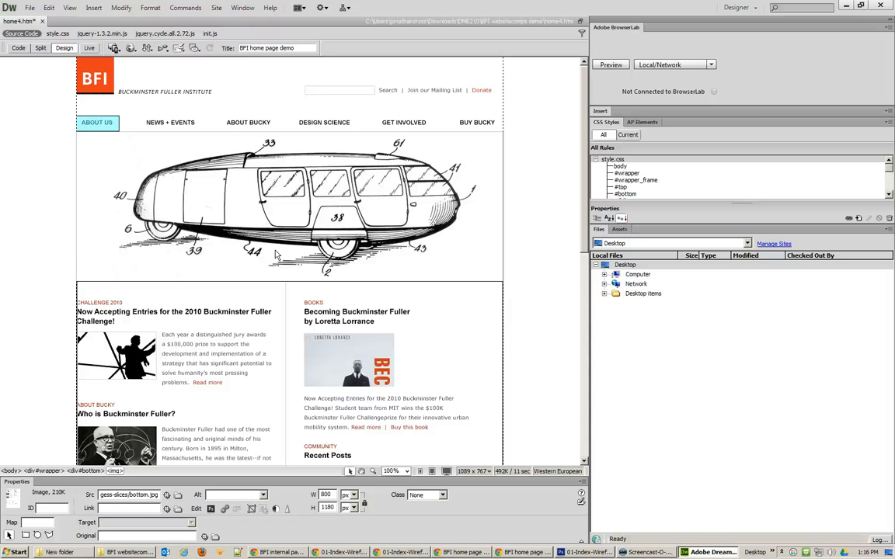
left_click(219, 73)
left_click(104, 118)
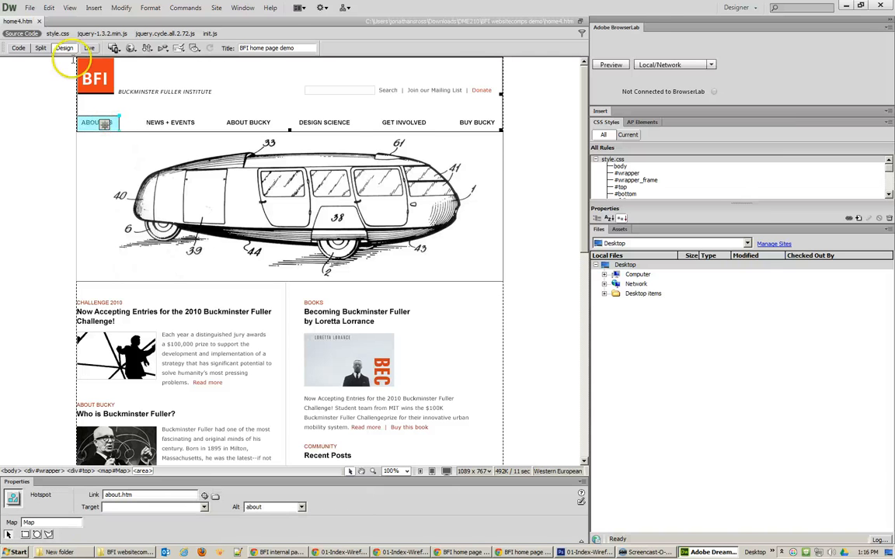
Step: Open about.htm from the BFI websitecomps demo folder in Adobe Dreamweaver CS6 and show it in Design view
left_click(60, 552)
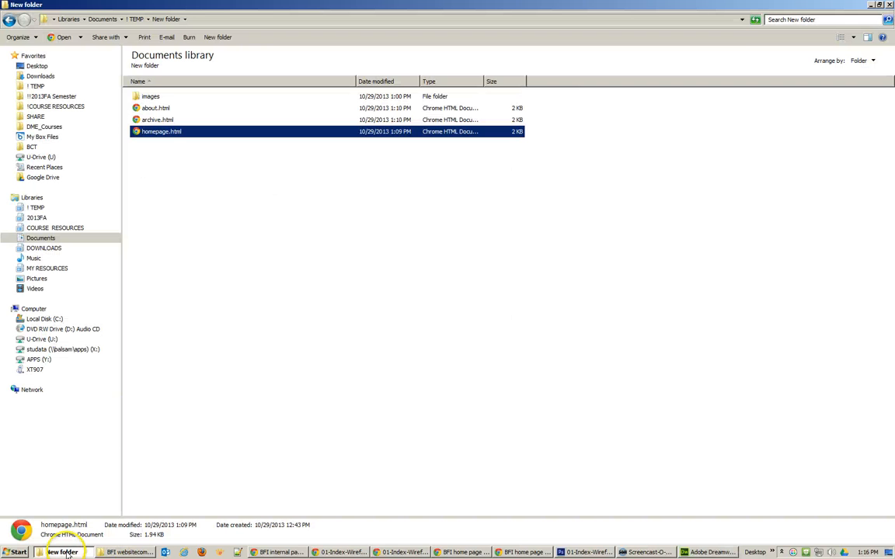
left_click(128, 552)
right_click(265, 157)
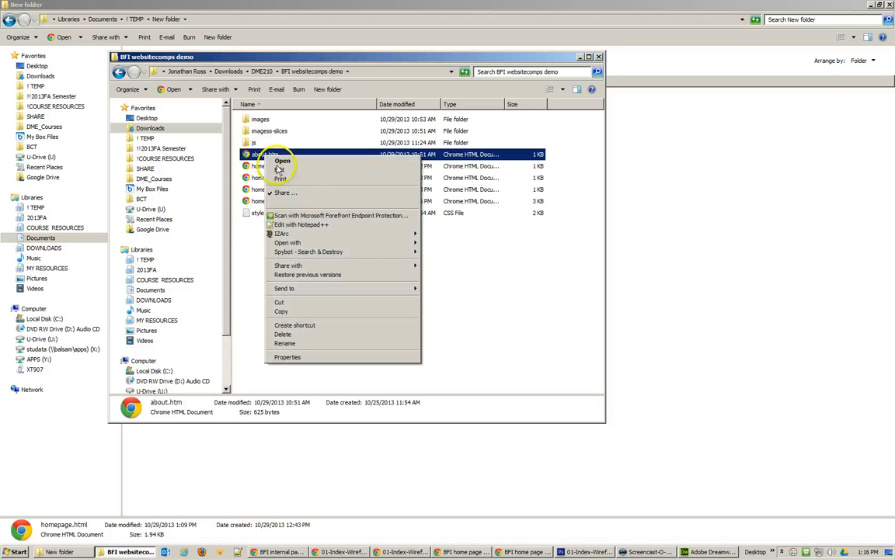
mouse_move(393, 243)
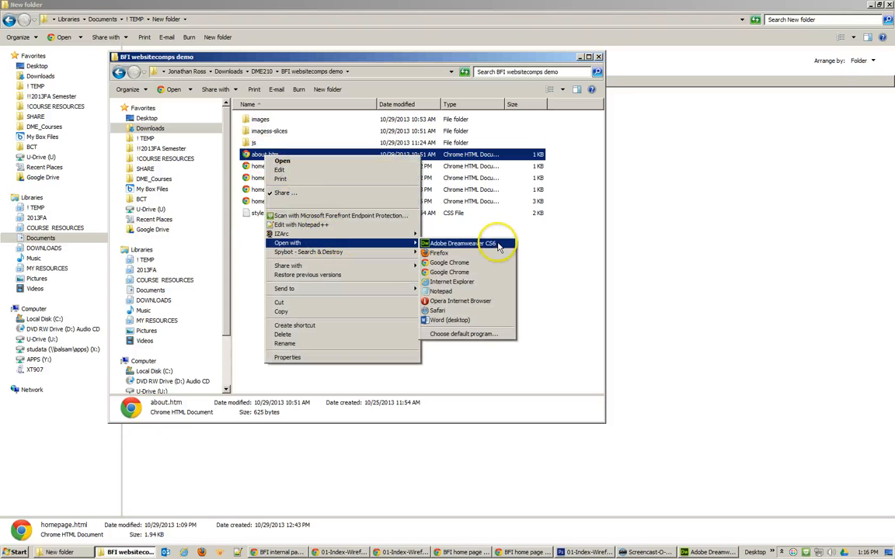
left_click(503, 243)
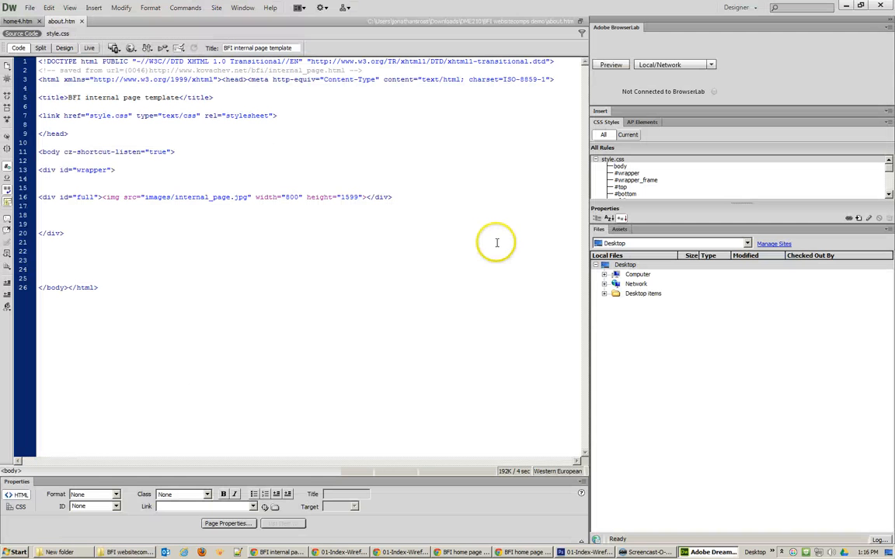
left_click(65, 49)
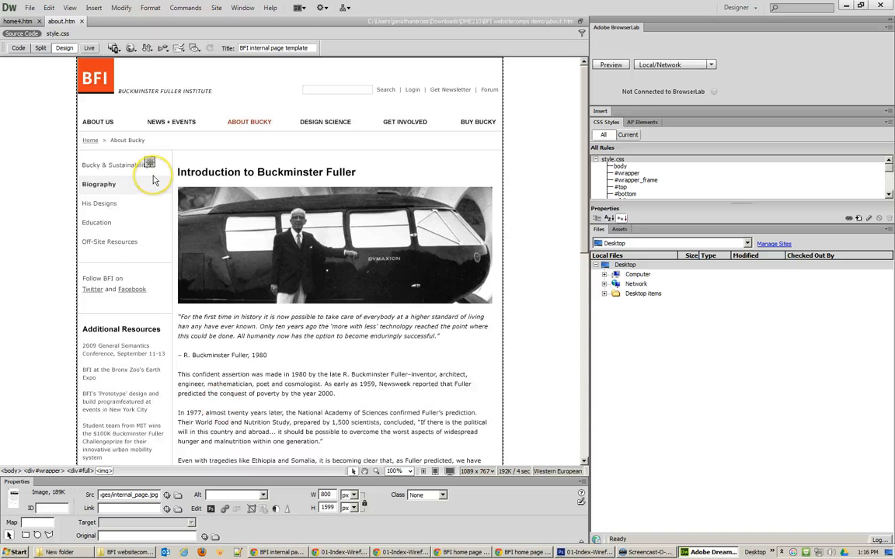
Step: Draw a rectangular hotspot over the BFI logo and institute name, linked to home4.htm with alternate text back to home
left_click(26, 535)
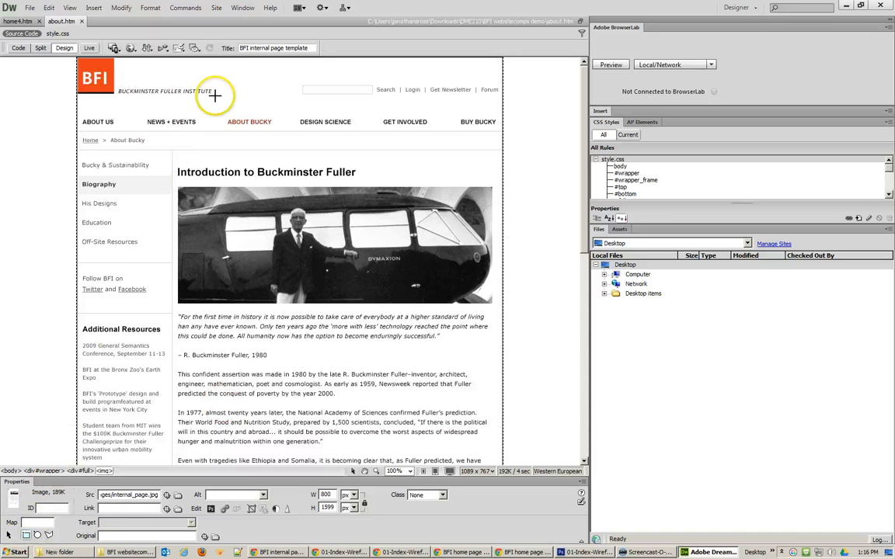
left_click_drag(212, 94, 69, 49)
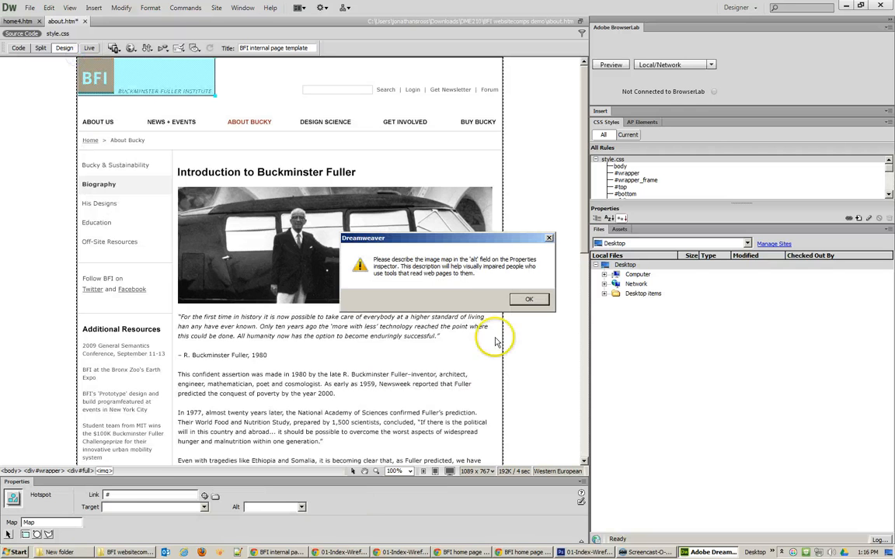
left_click(528, 300)
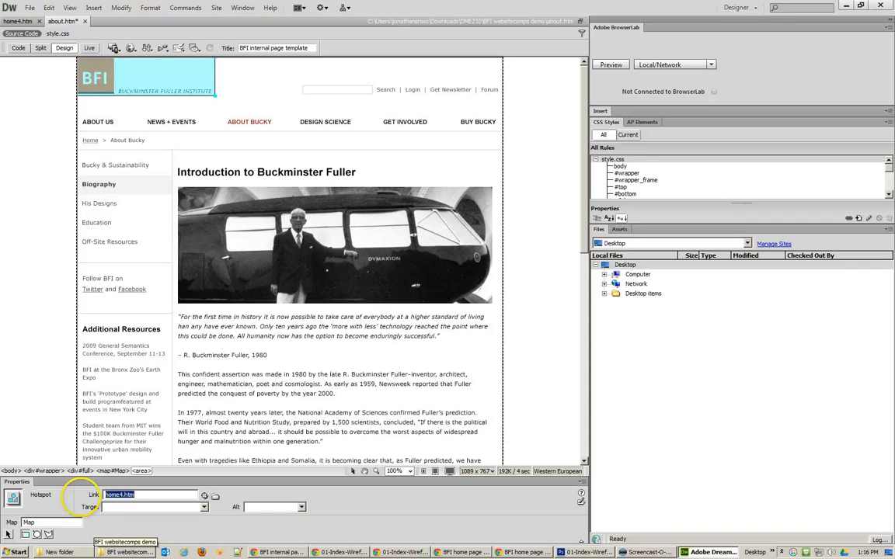
left_click(253, 507)
type("back to home")
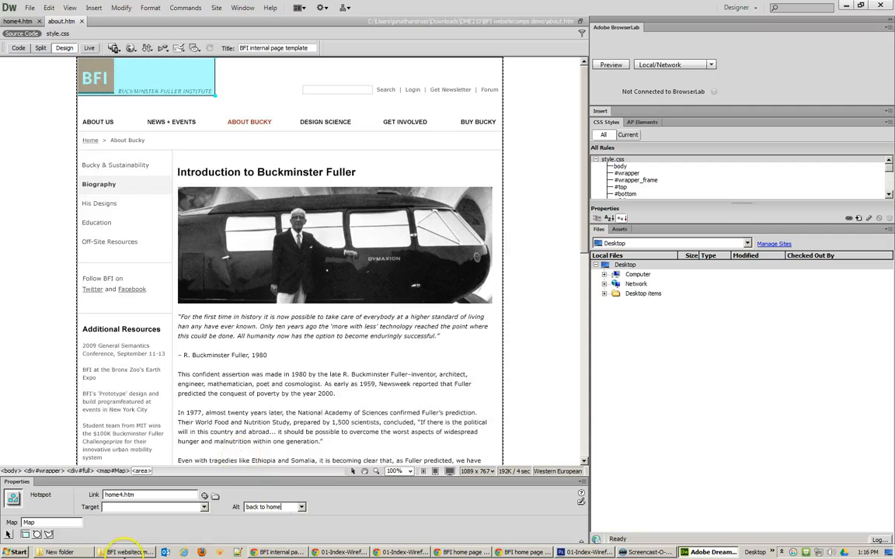
Step: Open home1.htm in the browser, follow the linked comps through to home4.htm, and try its slideshow's NEXT and PREV controls
left_click(116, 552)
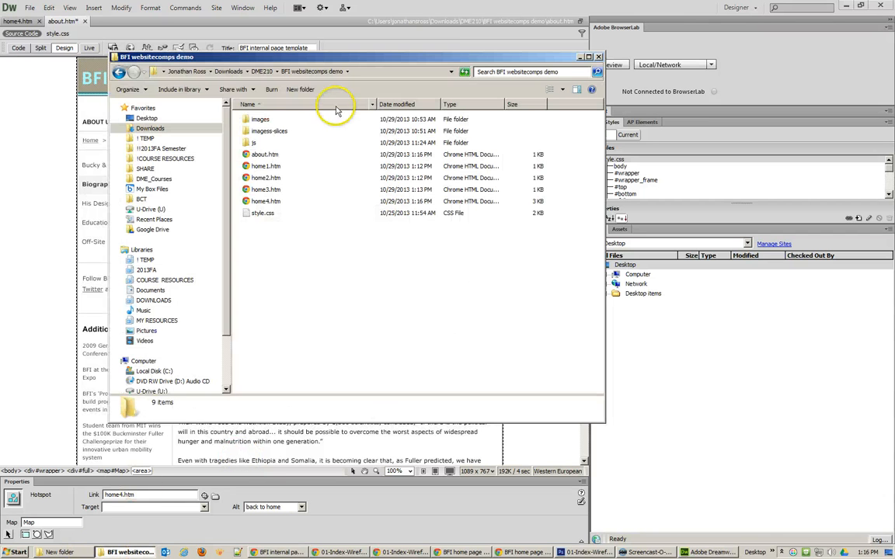
left_click(273, 154)
left_click(265, 167)
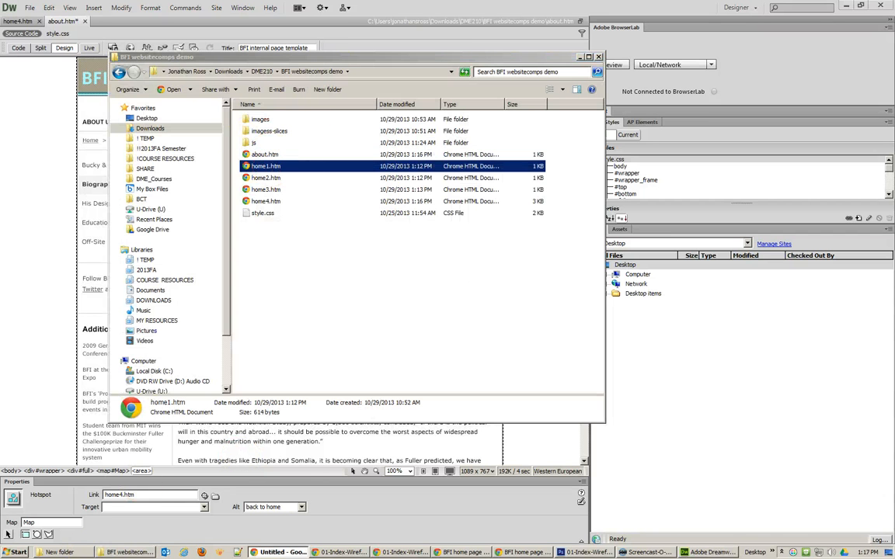
double_click(266, 178)
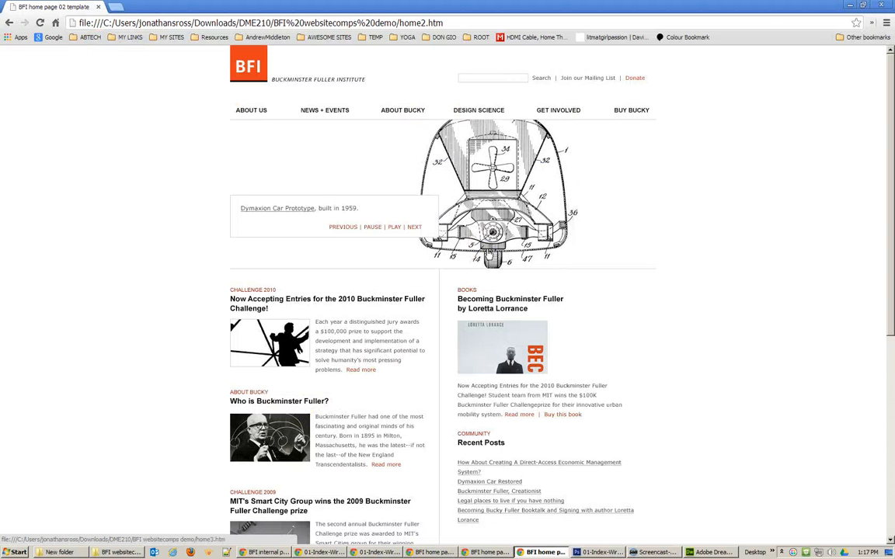
left_click(489, 254)
left_click(440, 218)
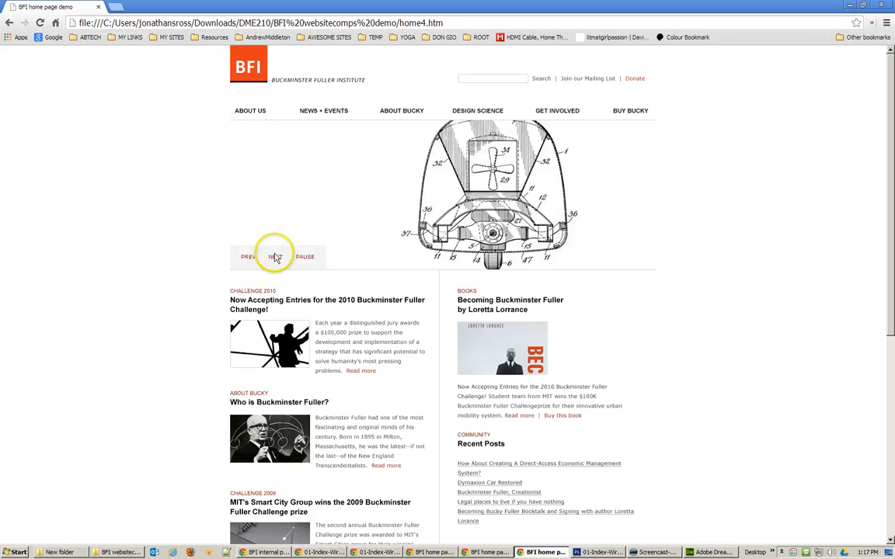
left_click(275, 257)
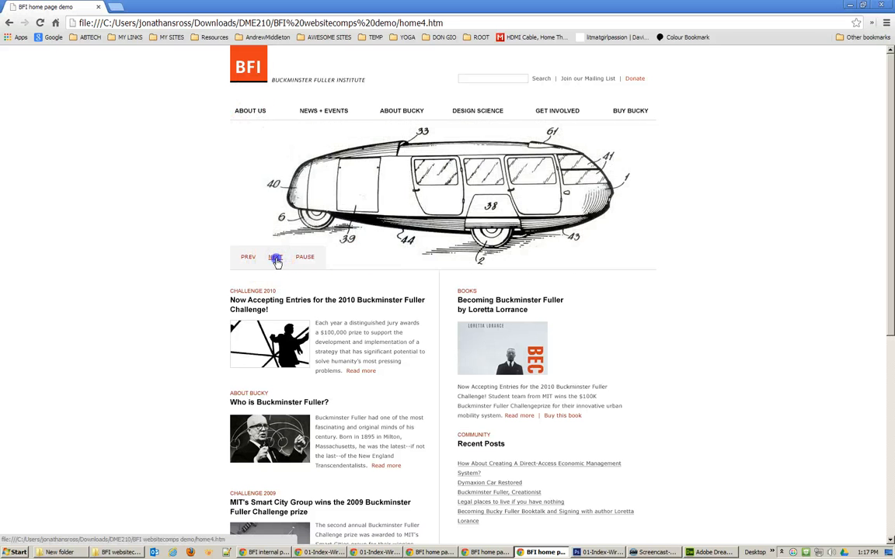
left_click(248, 258)
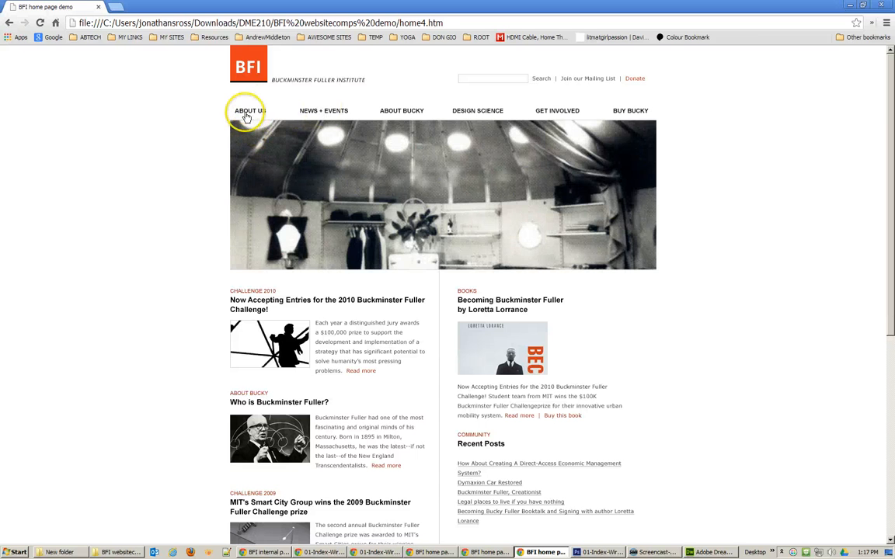
Step: Test the ABOUT US and BFI logo hotspots by going back and forth between home4.htm and about.htm
left_click(247, 111)
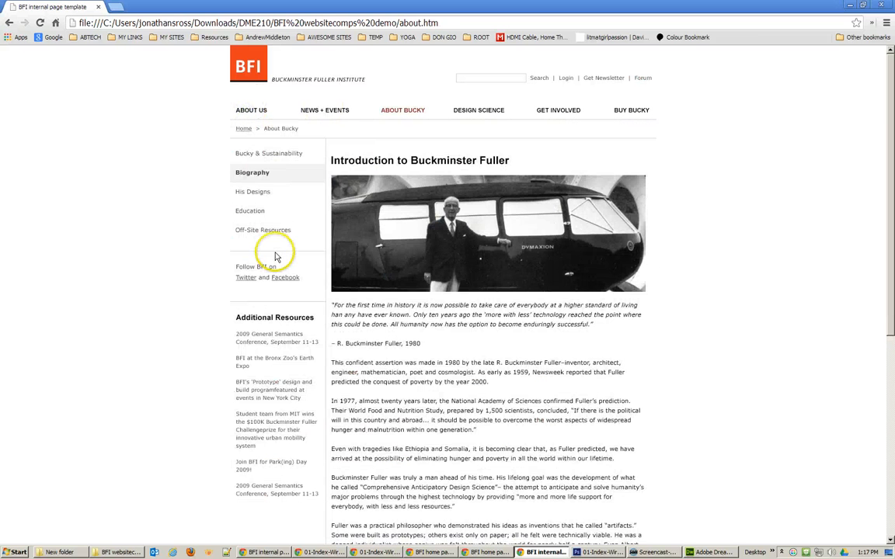
left_click(257, 75)
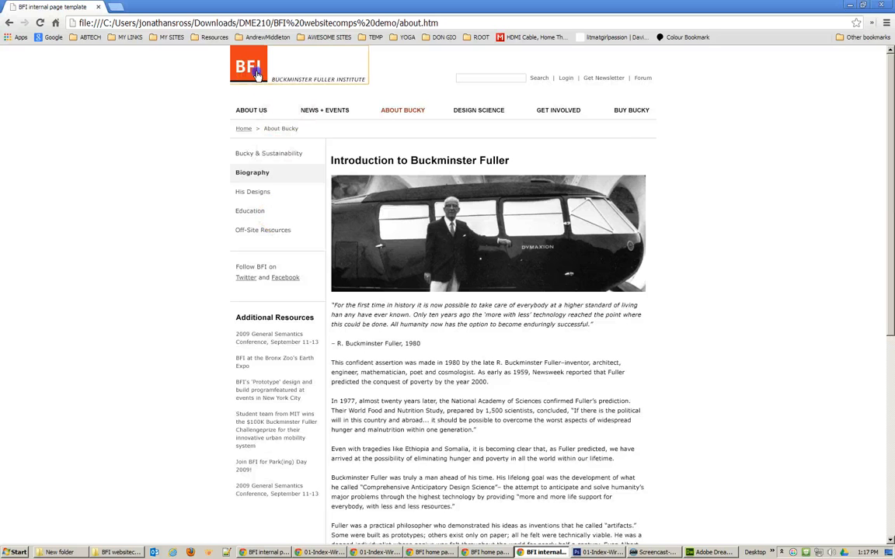
left_click(248, 111)
left_click(261, 87)
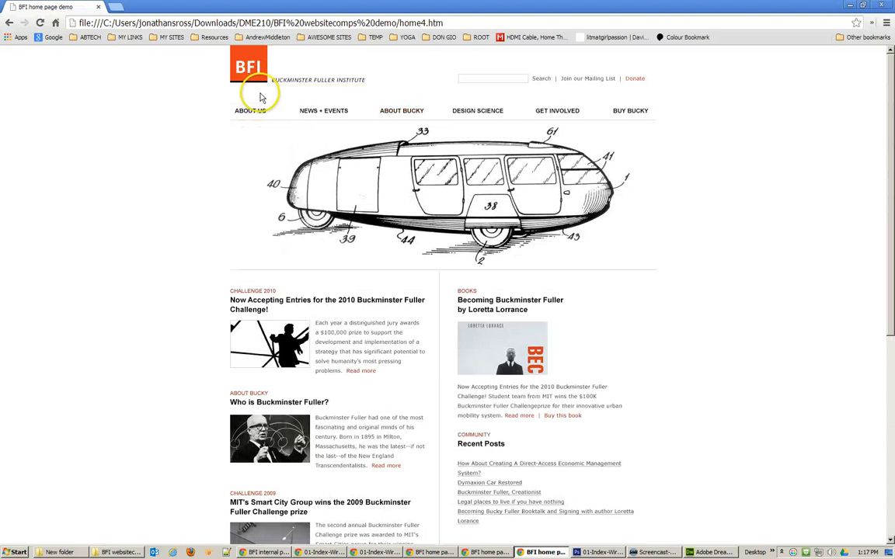
left_click(251, 110)
left_click(258, 84)
left_click(253, 111)
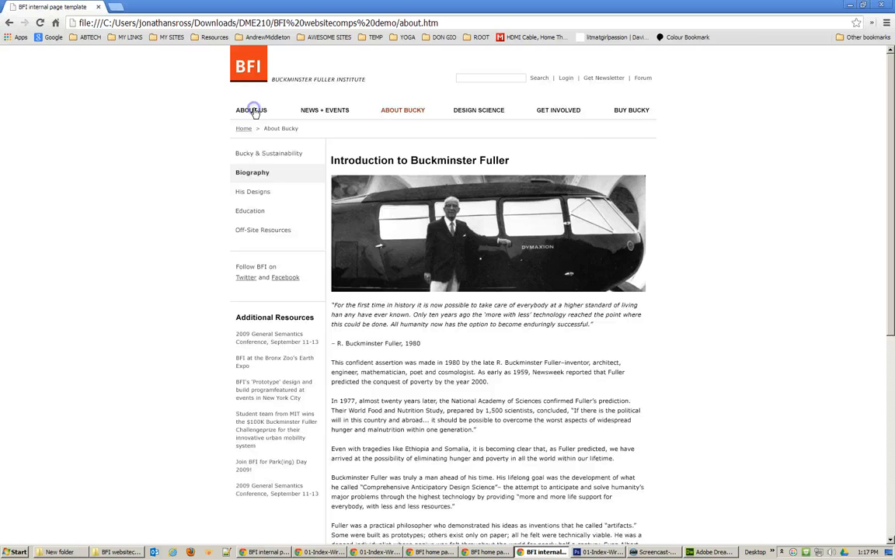
left_click(247, 66)
left_click(250, 111)
left_click(250, 72)
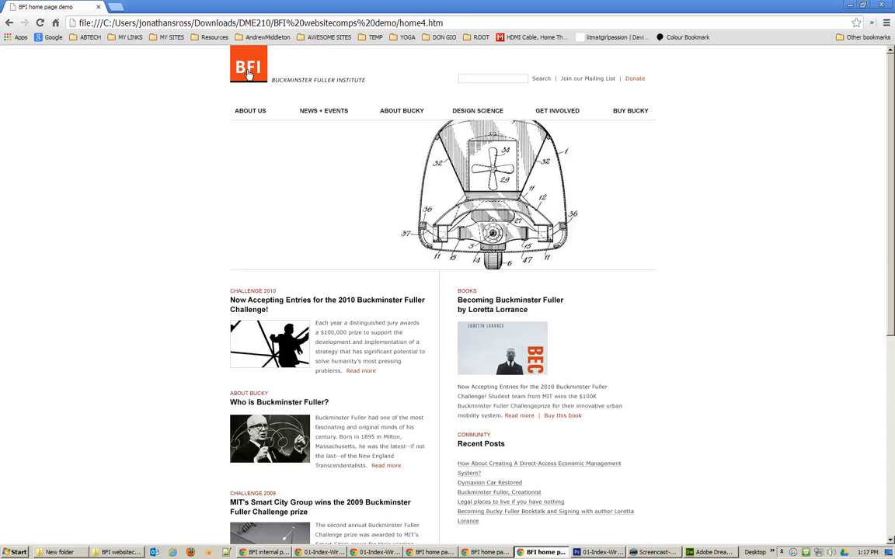
left_click(250, 113)
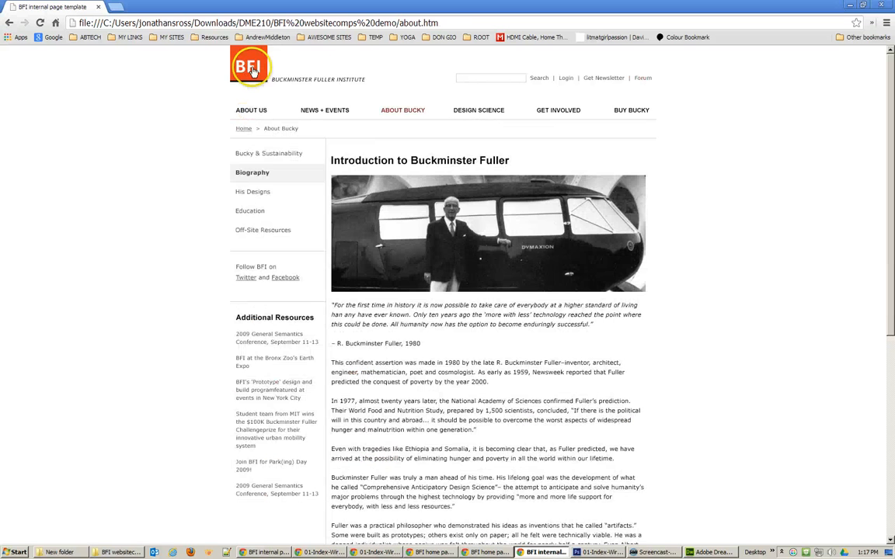
left_click(249, 70)
left_click(259, 114)
left_click(245, 70)
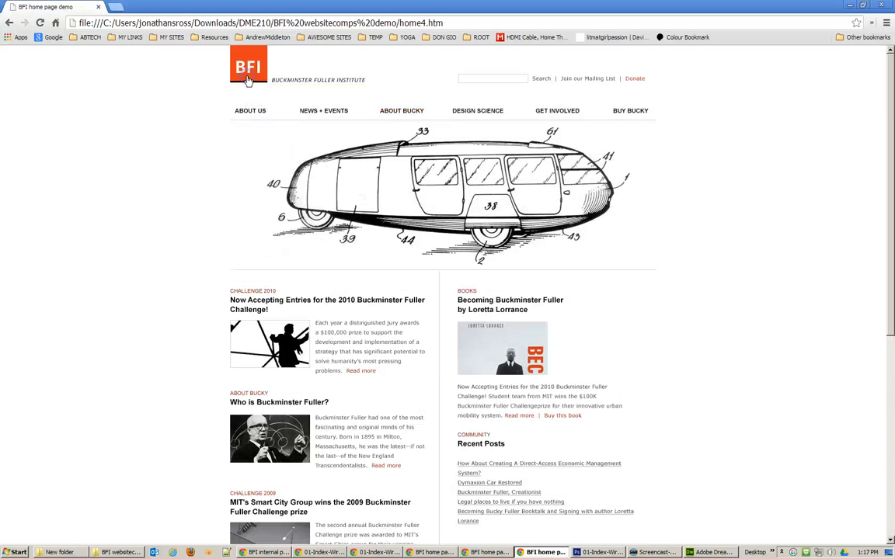
left_click(259, 119)
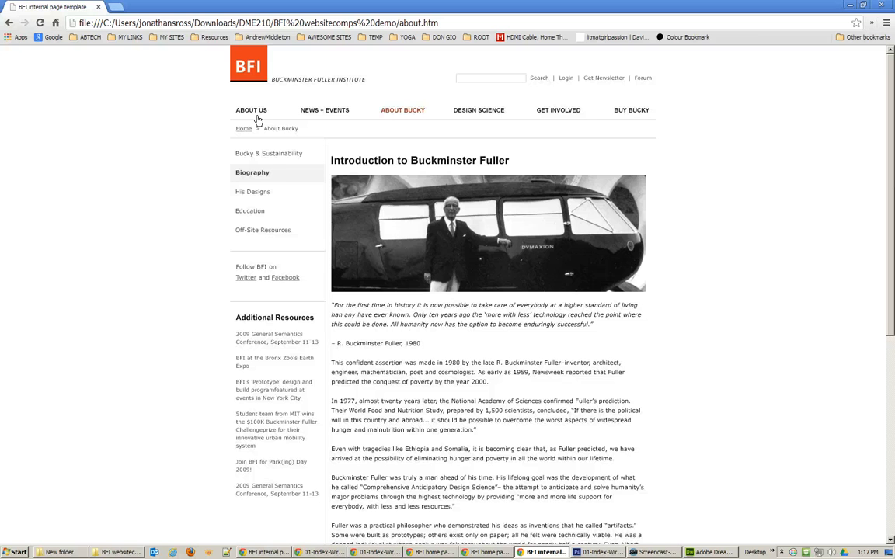
Step: Search the installed programs for firew and launch Adobe Fireworks
left_click(706, 553)
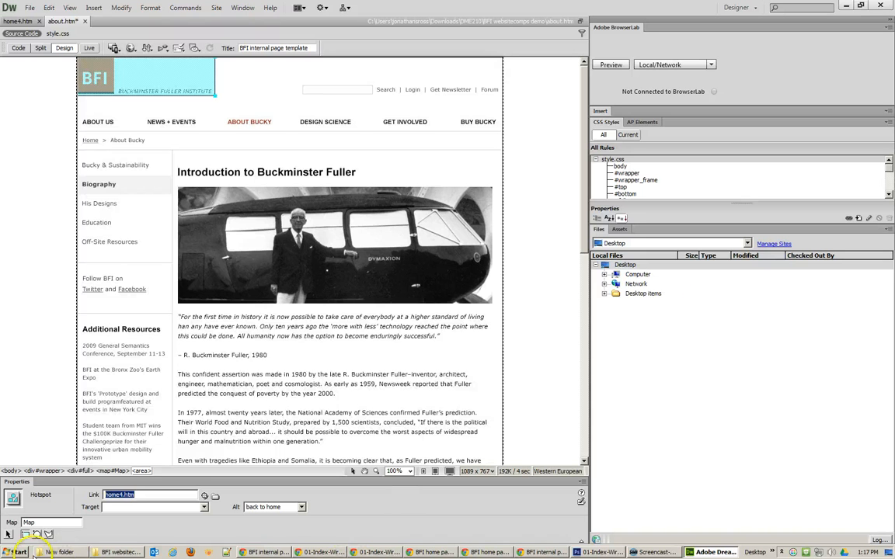
left_click(16, 552)
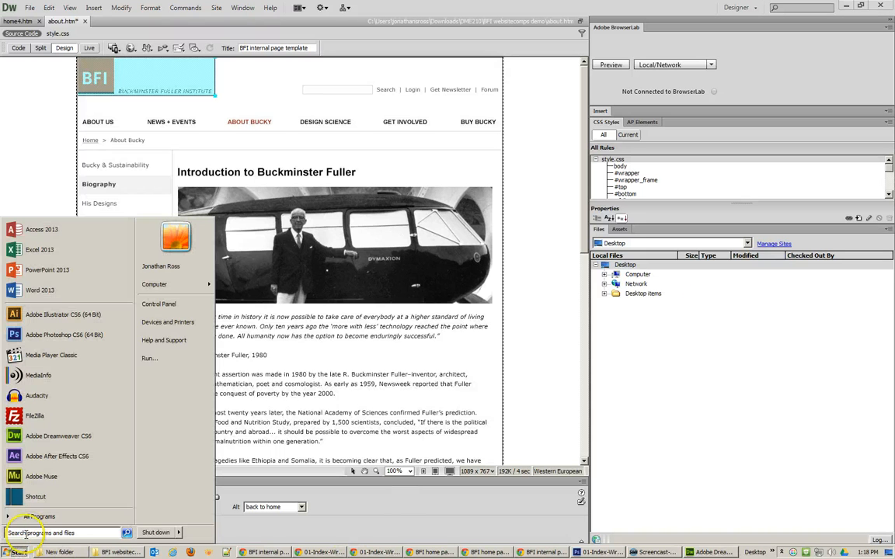
left_click(26, 534)
type("fire")
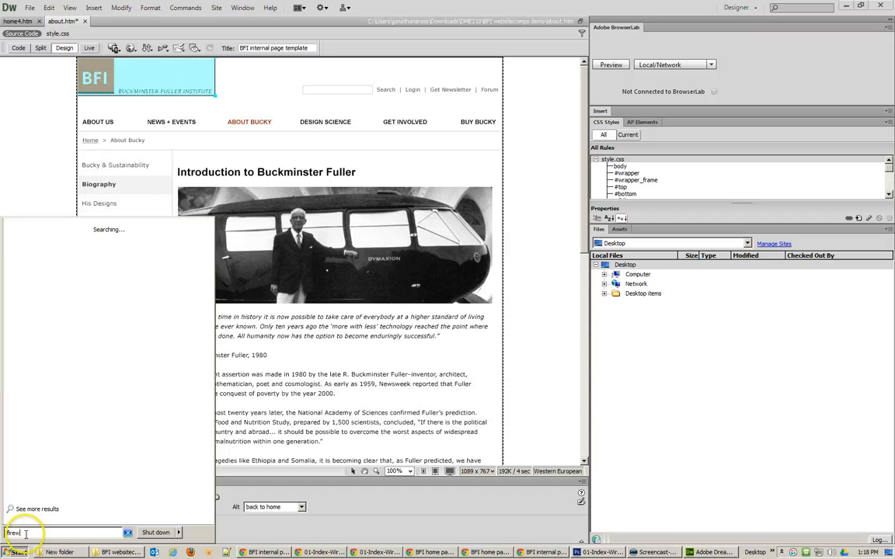
type("w")
left_click(59, 234)
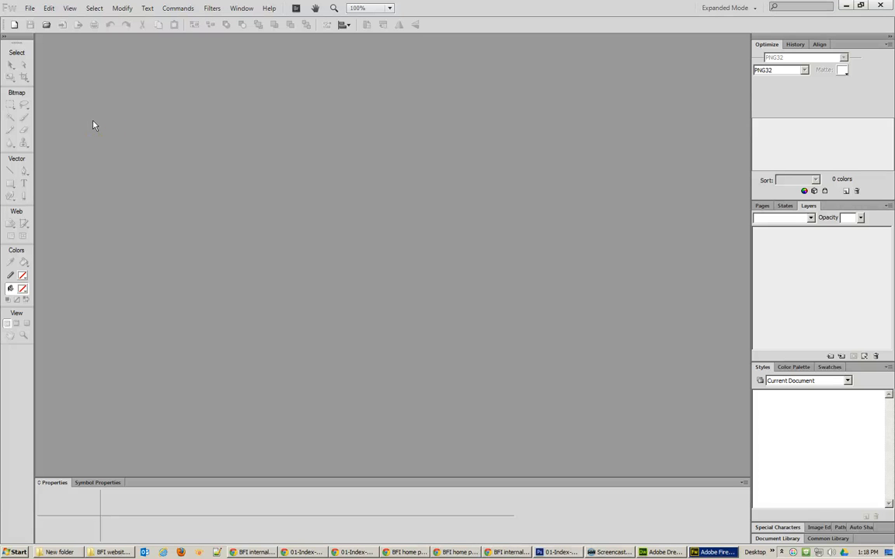
left_click(91, 118)
Step: Create a new 660 x 440 document and draw a grey rectangle about 551 by 176 px across the canvas's upper part
left_click(29, 8)
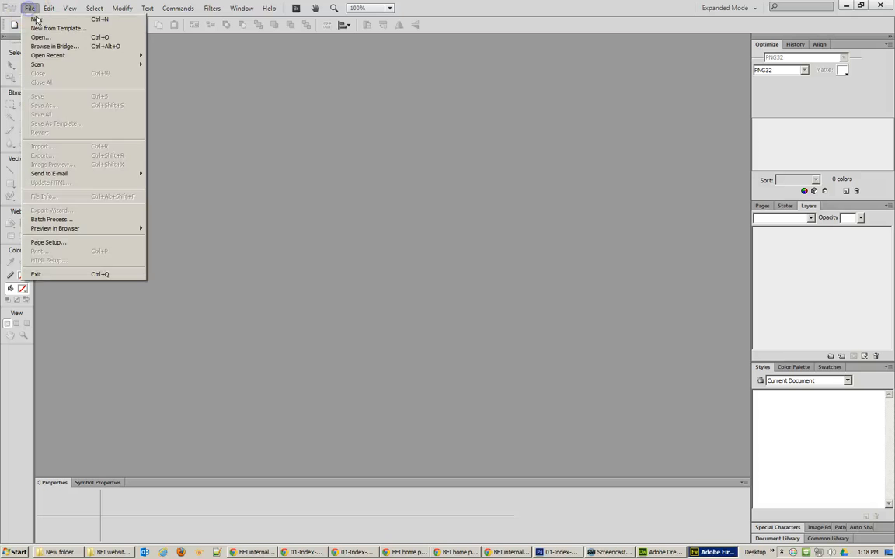
left_click(37, 19)
left_click(486, 345)
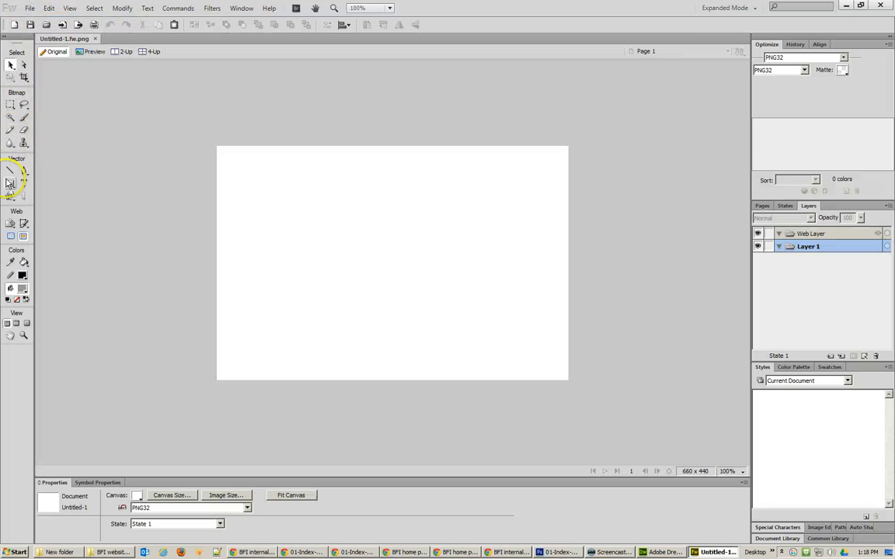
left_click(9, 183)
left_click_drag(246, 160, 540, 253)
Step: Add Page 2 with a rectangle about 277 by 98 px, and Page 3 with a wider rectangle in the canvas's lower half
left_click(759, 206)
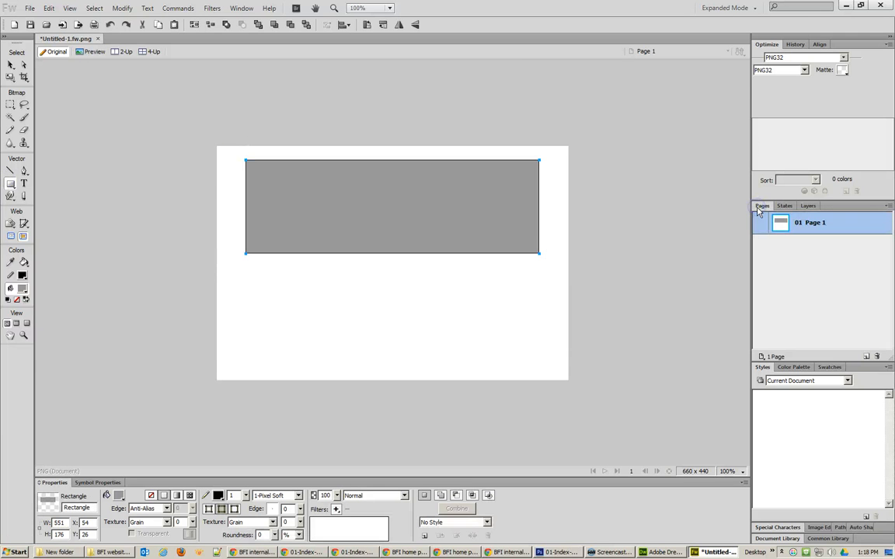
left_click(866, 357)
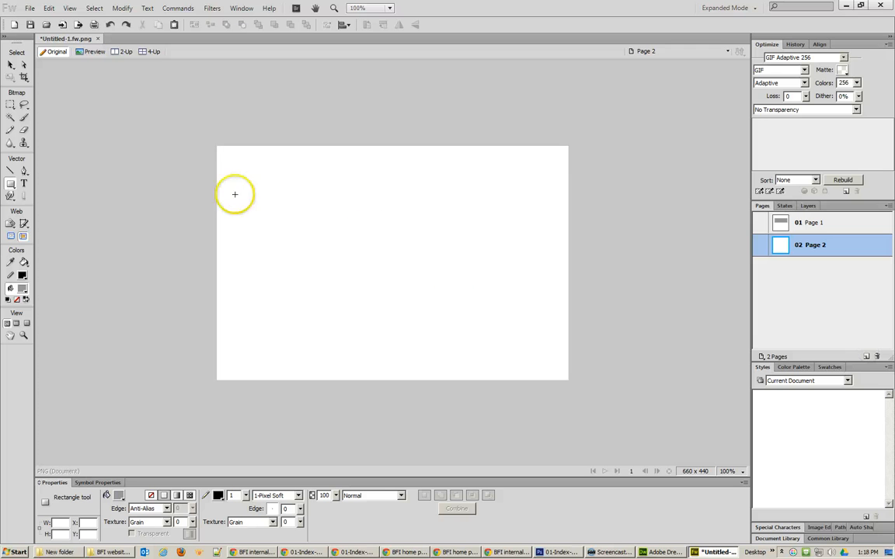
left_click_drag(241, 203, 388, 255)
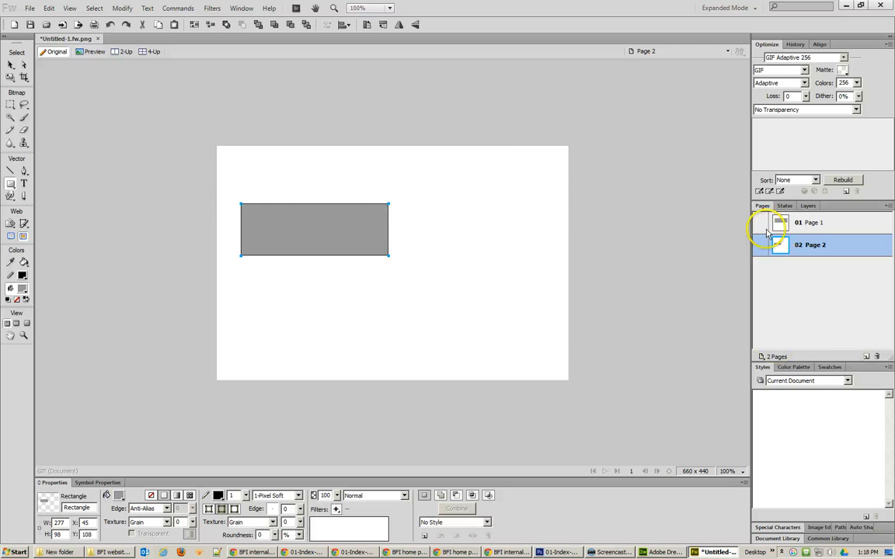
left_click(865, 355)
left_click_drag(249, 232, 523, 326)
Step: Switch back and forth among the three pages to compare their rectangle layouts, ending on Page 1
left_click(785, 224)
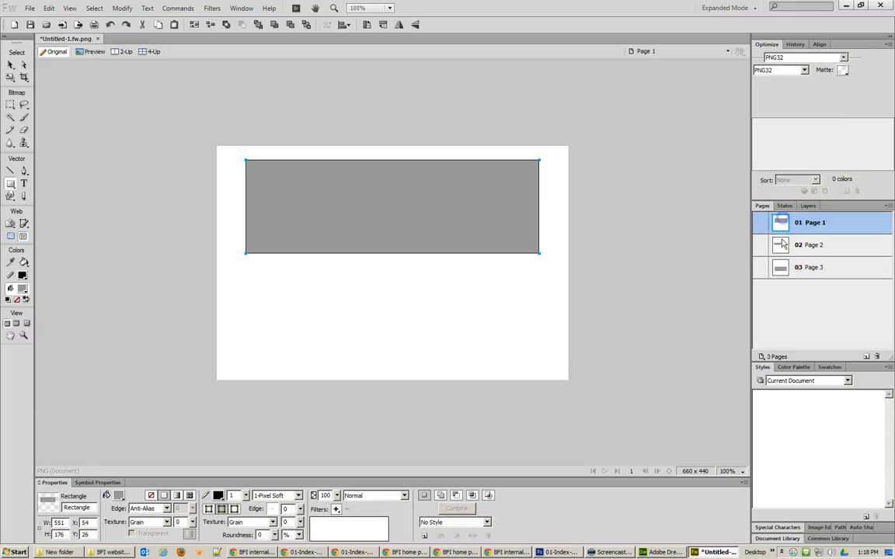
left_click(783, 244)
left_click(782, 222)
left_click(784, 247)
left_click(781, 223)
left_click(782, 244)
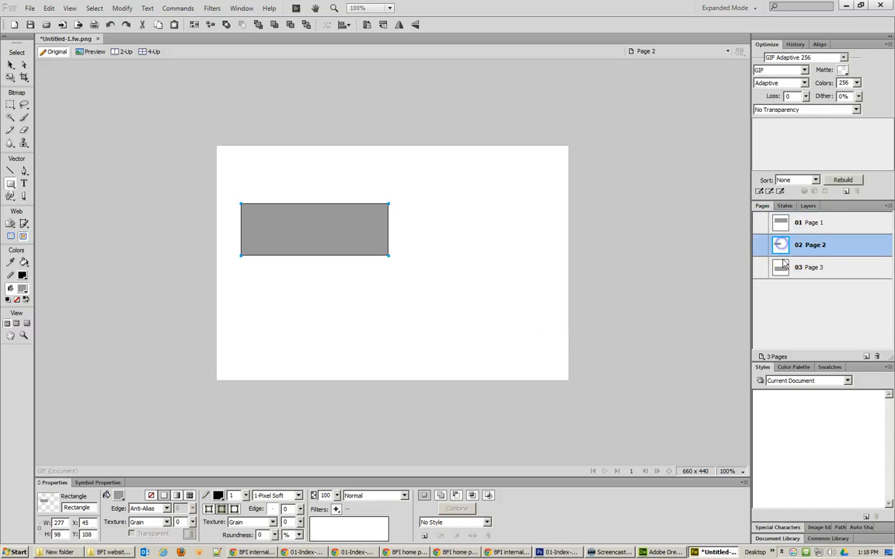
left_click(783, 267)
left_click(785, 223)
left_click(783, 244)
left_click(762, 225)
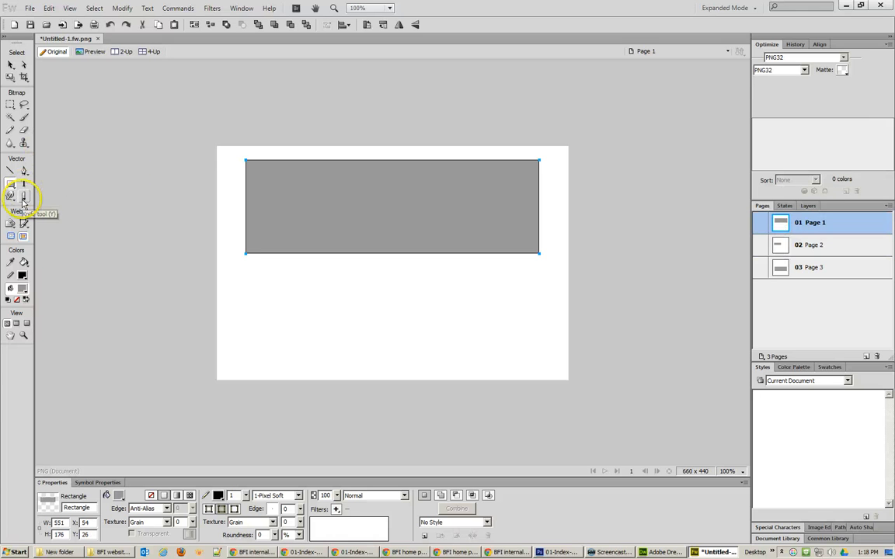
Step: Draw a slice about 551 by 176 px over the grey rectangle on Page 1
left_click_drag(23, 223, 68, 233)
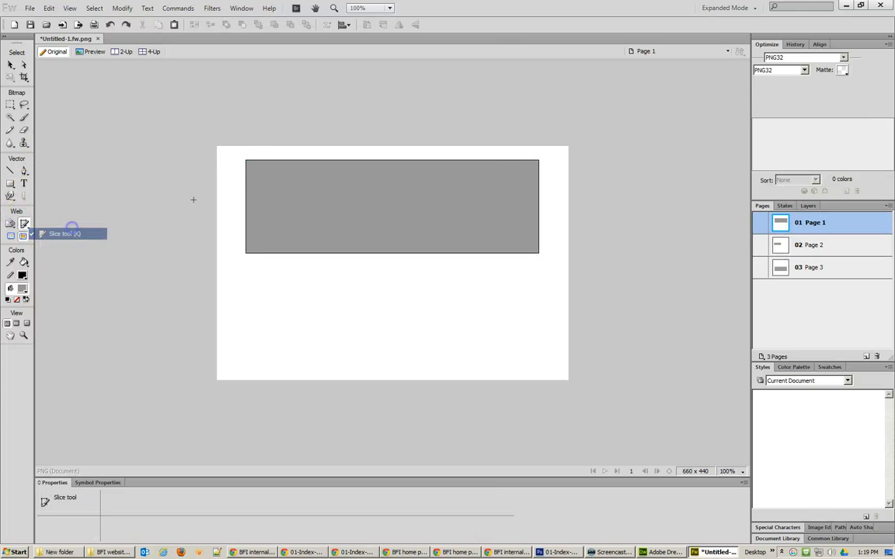
left_click_drag(245, 160, 540, 254)
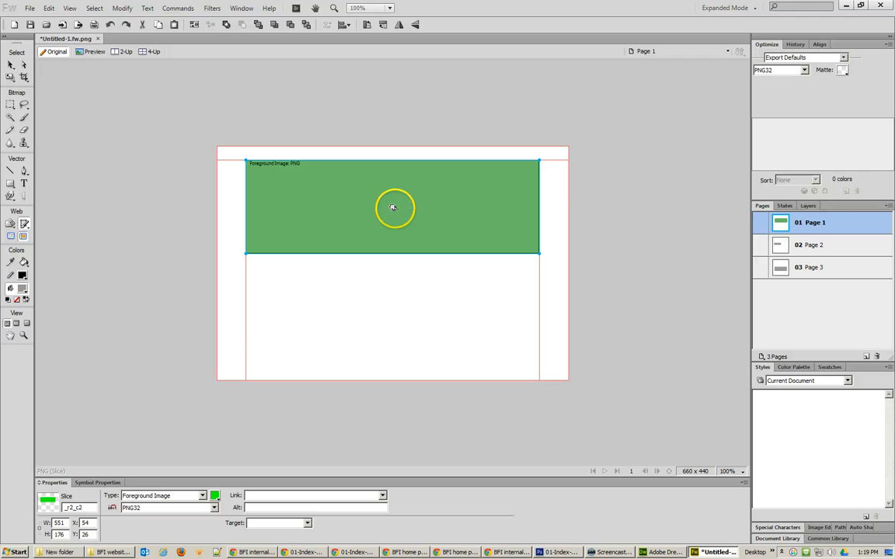
left_click_drag(392, 207, 782, 246)
key("ctrl+z")
left_click(11, 66)
left_click_drag(383, 217, 393, 214)
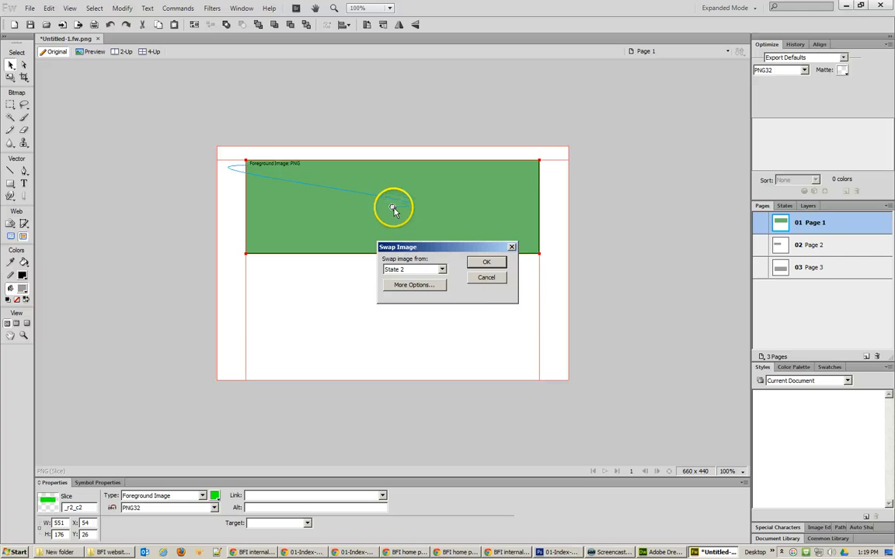
left_click(486, 277)
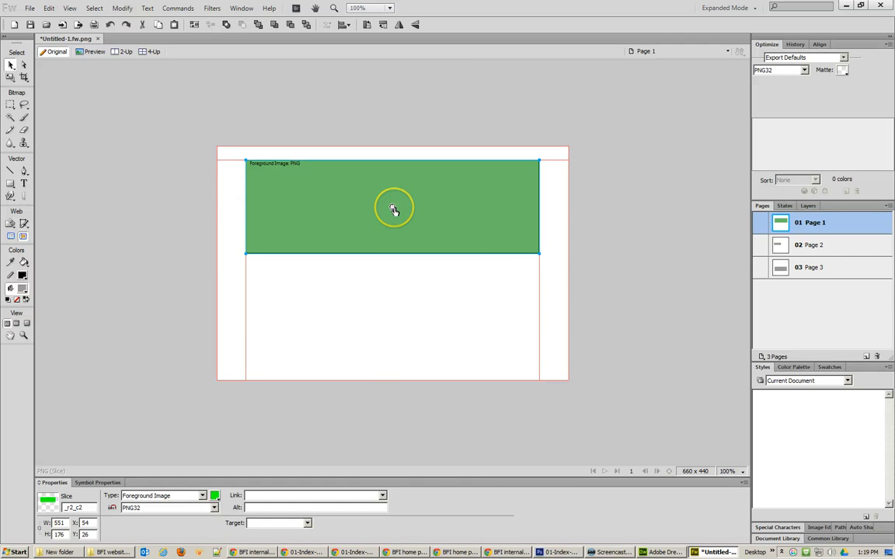
Step: Link the Page 1 slice to Page 2.htm
left_click(382, 496)
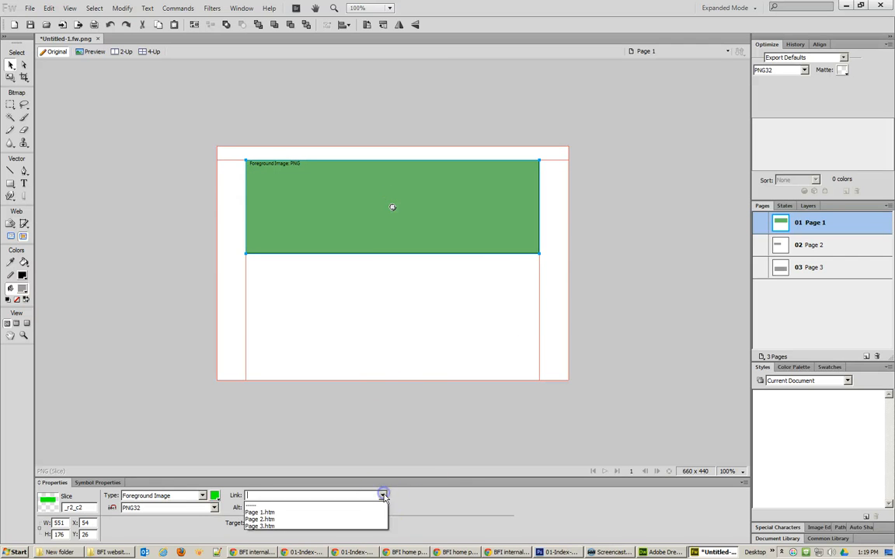
left_click(274, 519)
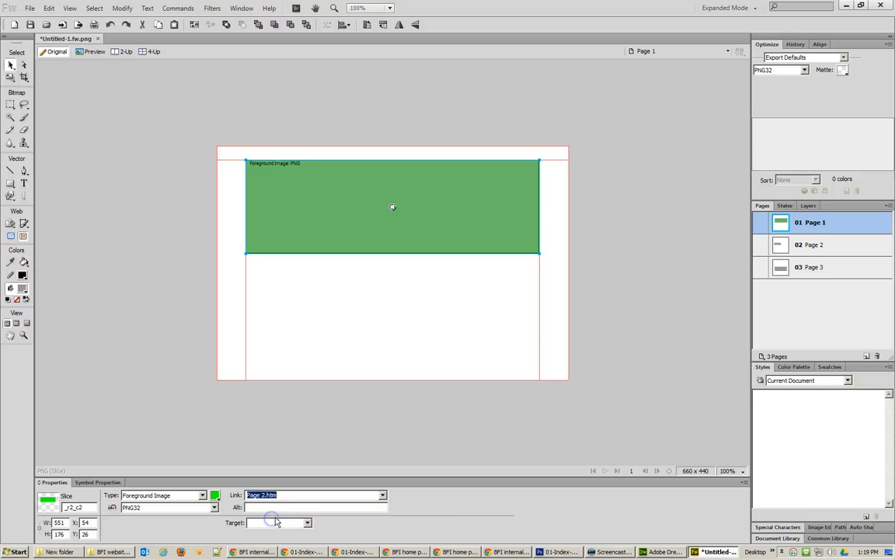
Step: Draw a slice about 277 by 98 px over the rectangle on Page 2 and link it to Page 3.htm
left_click(779, 244)
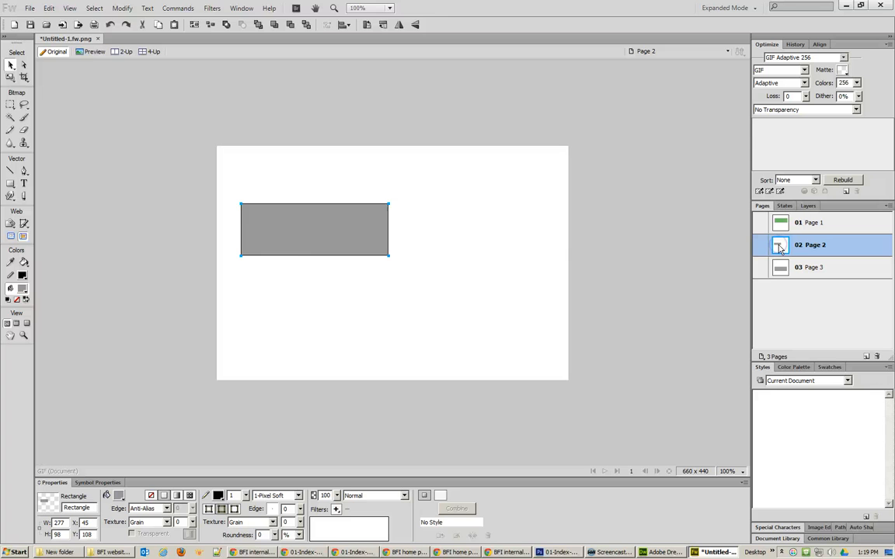
left_click(292, 242)
left_click(24, 222)
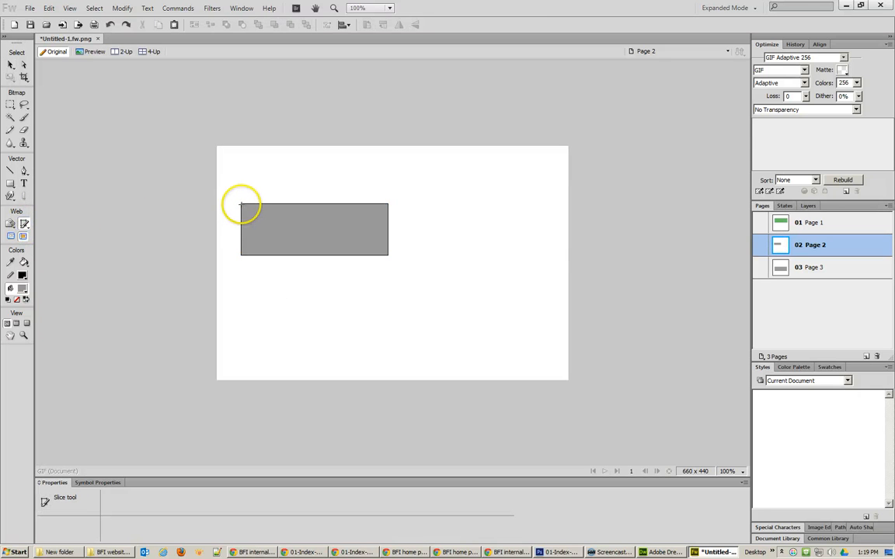
left_click_drag(242, 205, 388, 254)
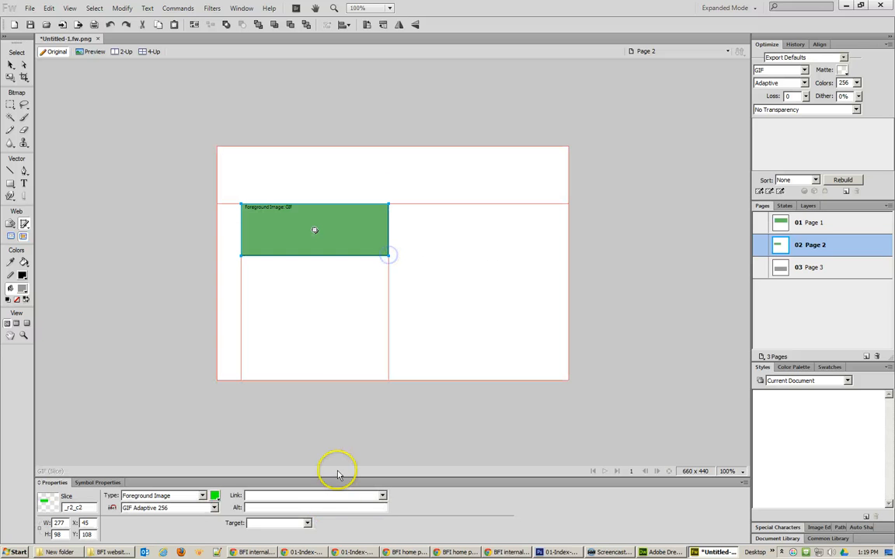
left_click(381, 495)
left_click(292, 535)
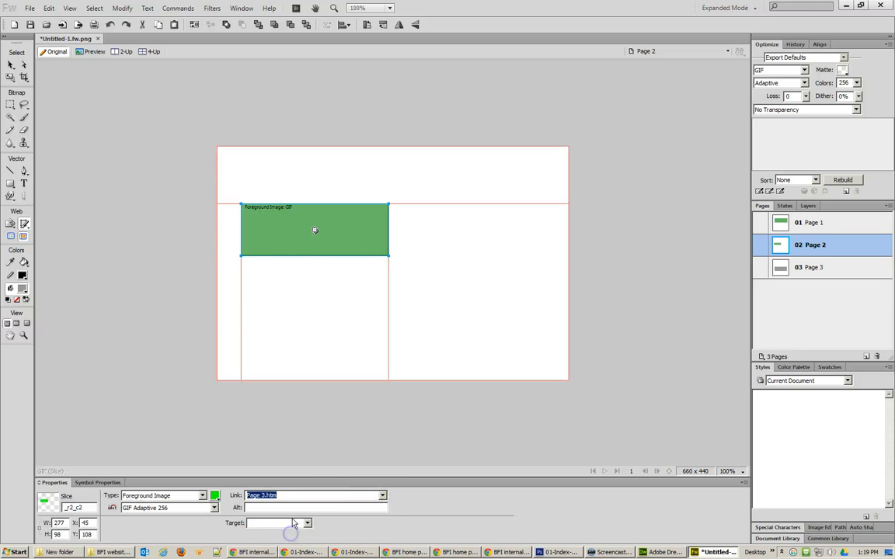
left_click(11, 66)
left_click(299, 230)
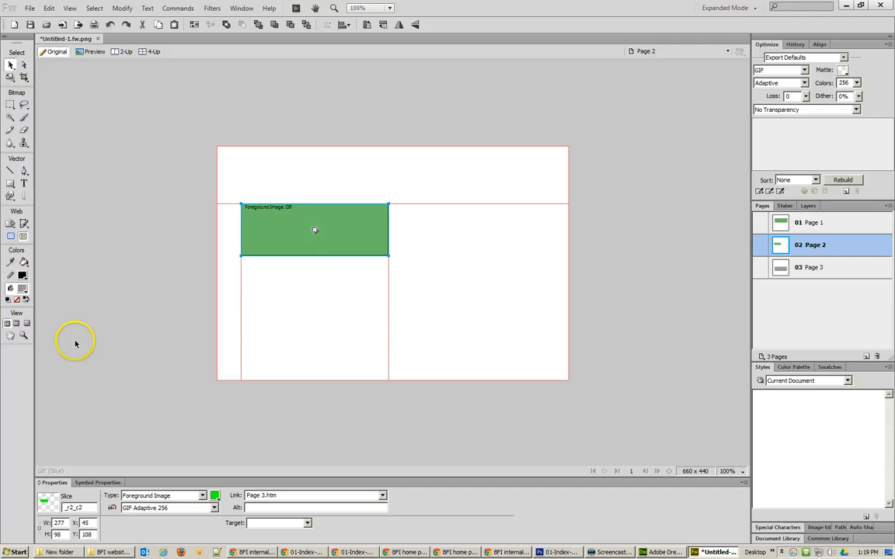
Step: Draw a rectangular hotspot about 87 by 56 px beside the slice on Page 2 and view its link choices without picking one
left_click(10, 223)
left_click_drag(409, 240, 457, 270)
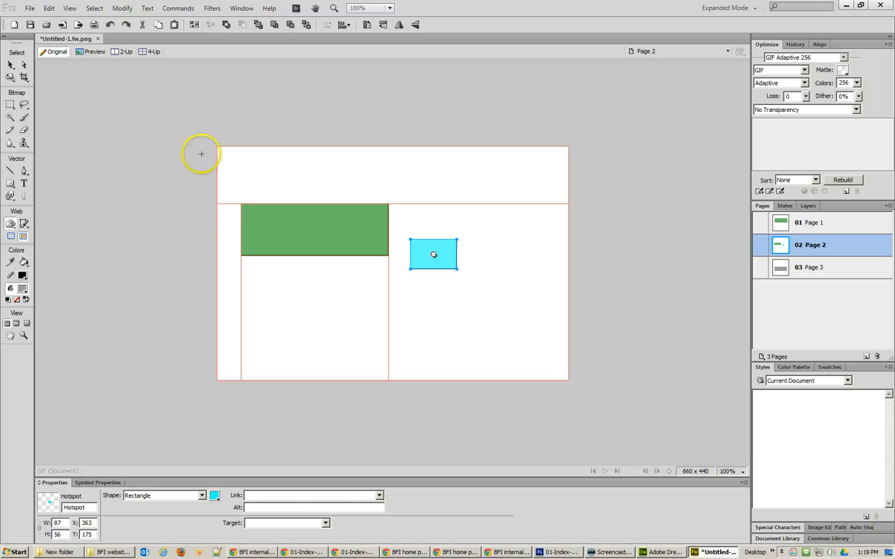
left_click(372, 495)
left_click(378, 496)
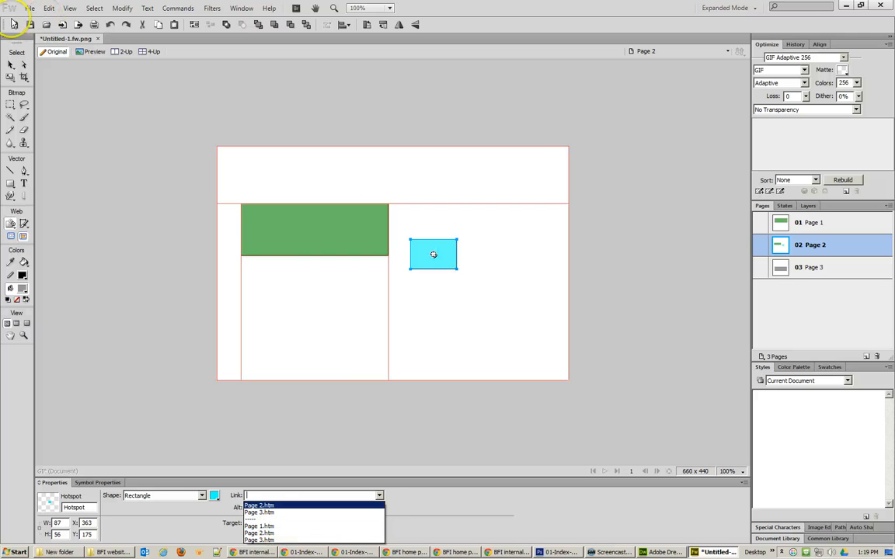
left_click(13, 66)
left_click(256, 229)
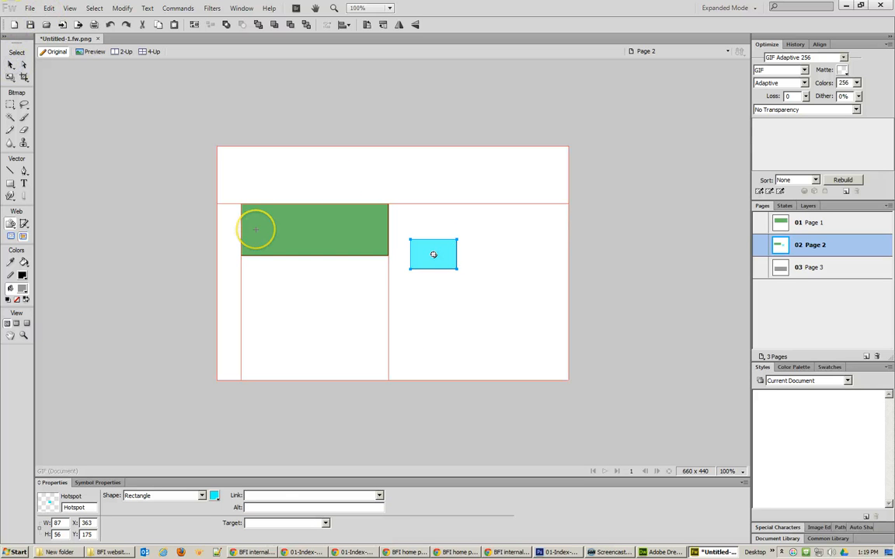
left_click(418, 261)
Step: Switch among the three pages to review their slices and hotspot, ending on Page 3
left_click(782, 224)
left_click(783, 248)
left_click(784, 268)
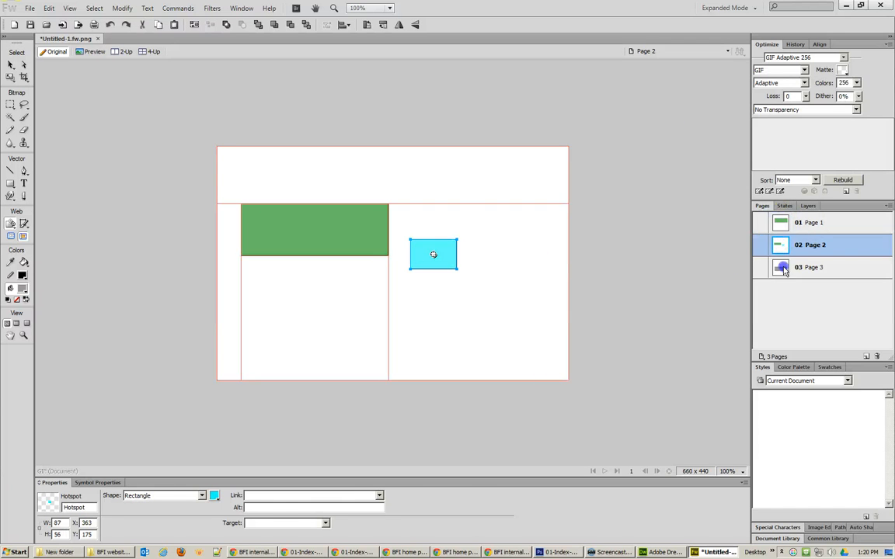
left_click(781, 223)
left_click(784, 268)
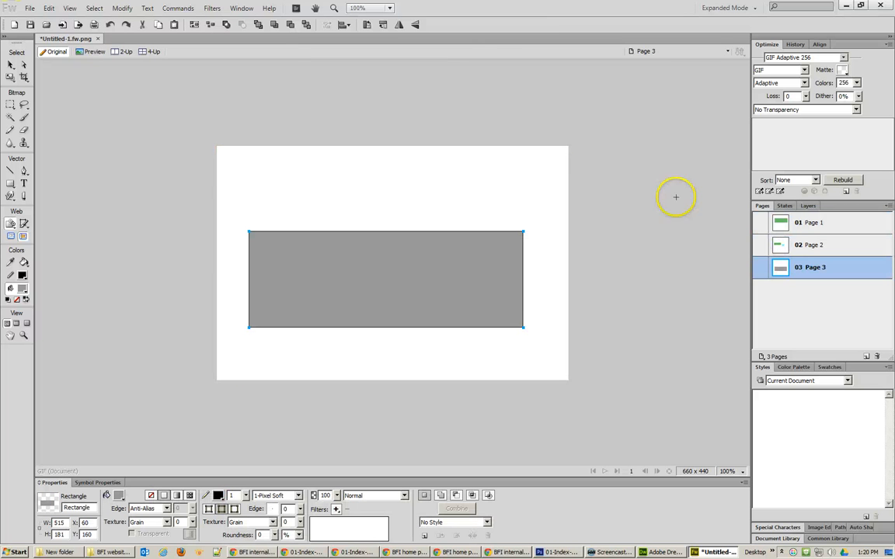
Step: Try the export setup with HTML and Images as the export type, and dismiss it without exporting
left_click(28, 8)
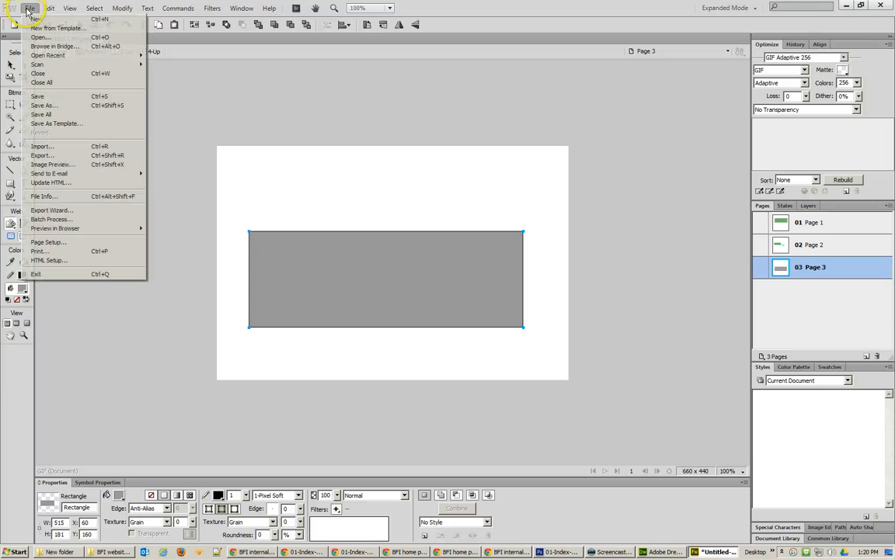
left_click(56, 158)
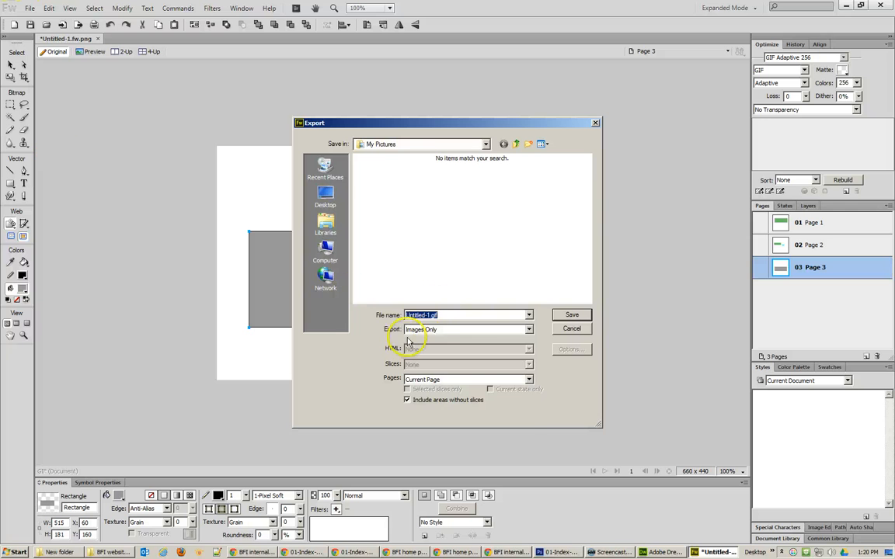
left_click(459, 330)
left_click(432, 346)
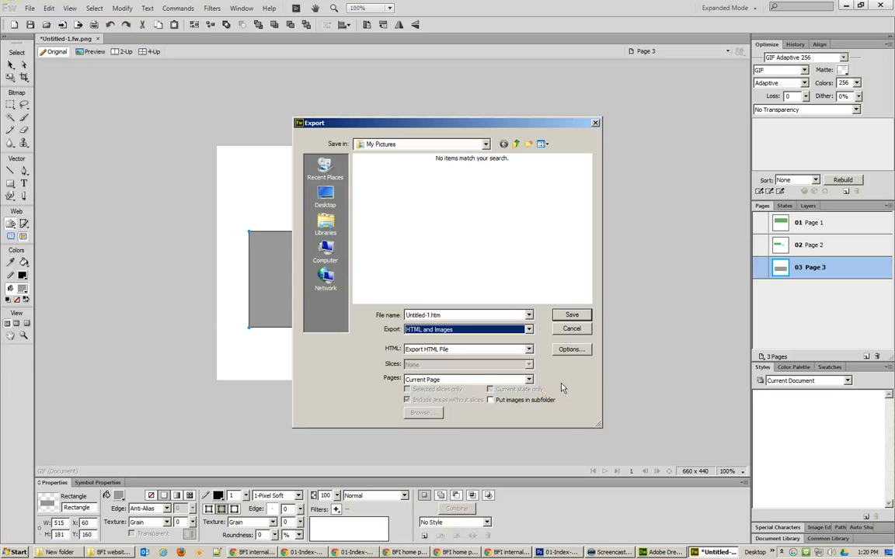
left_click(571, 329)
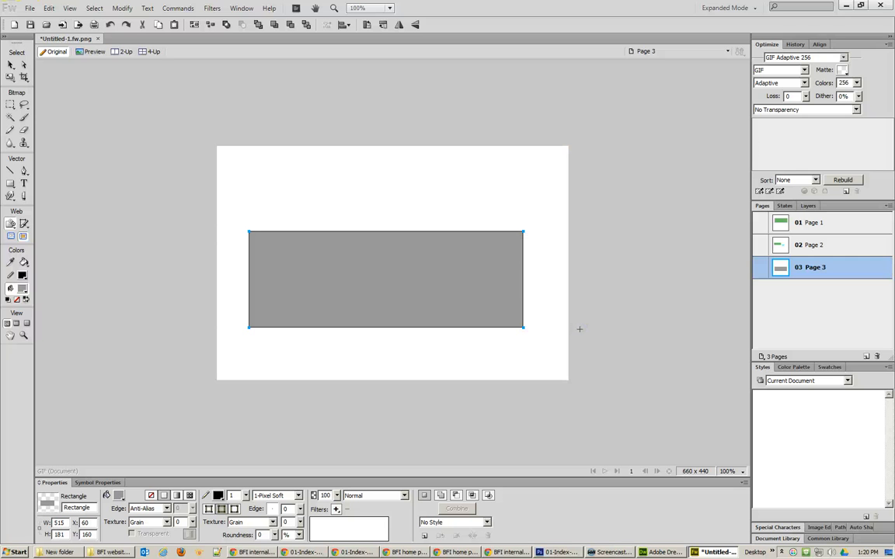